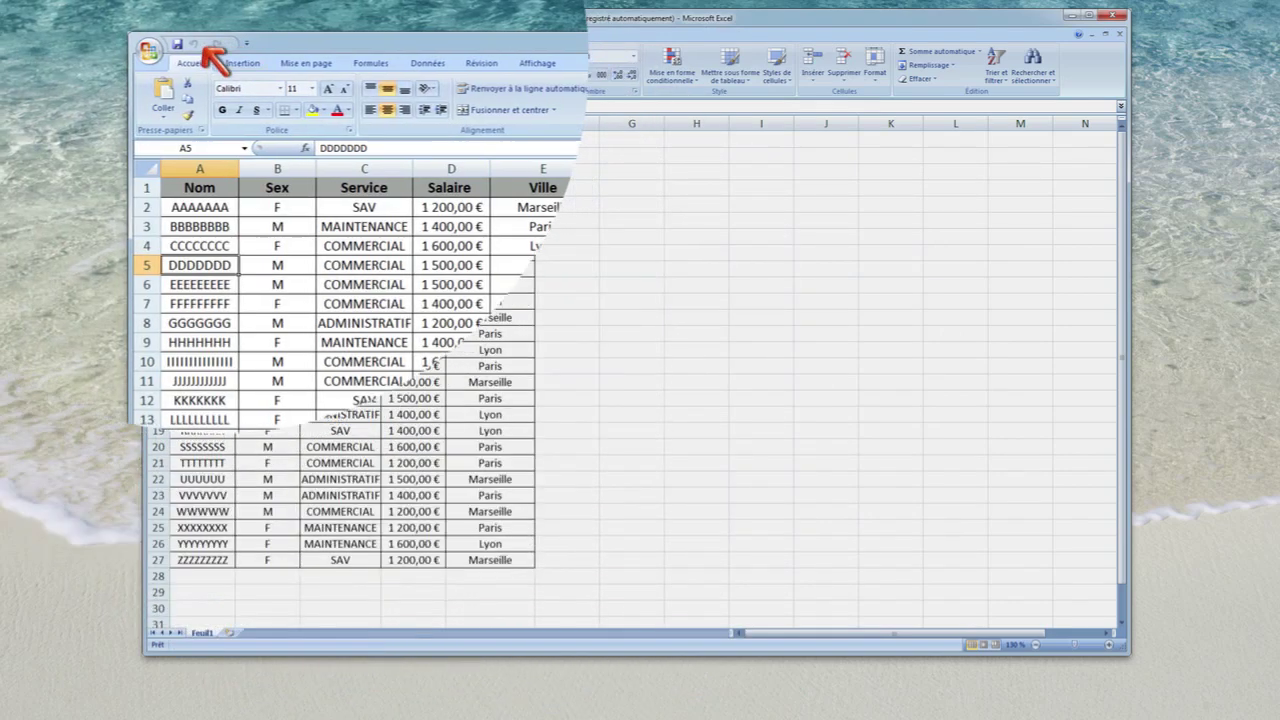
# Launch a new pivot table from the Insertion tab, with Feuil1!$A$1:$E$27 proposed as the source.
pyautogui.click(228, 55)
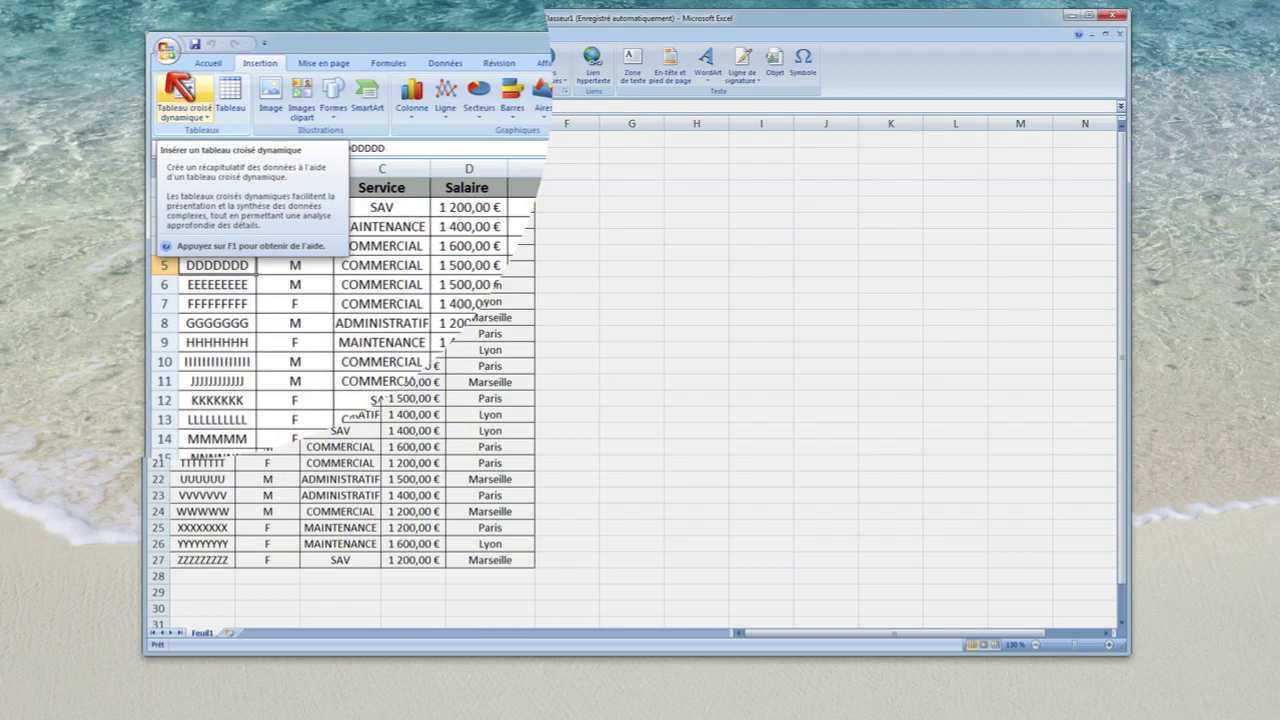
pyautogui.click(175, 90)
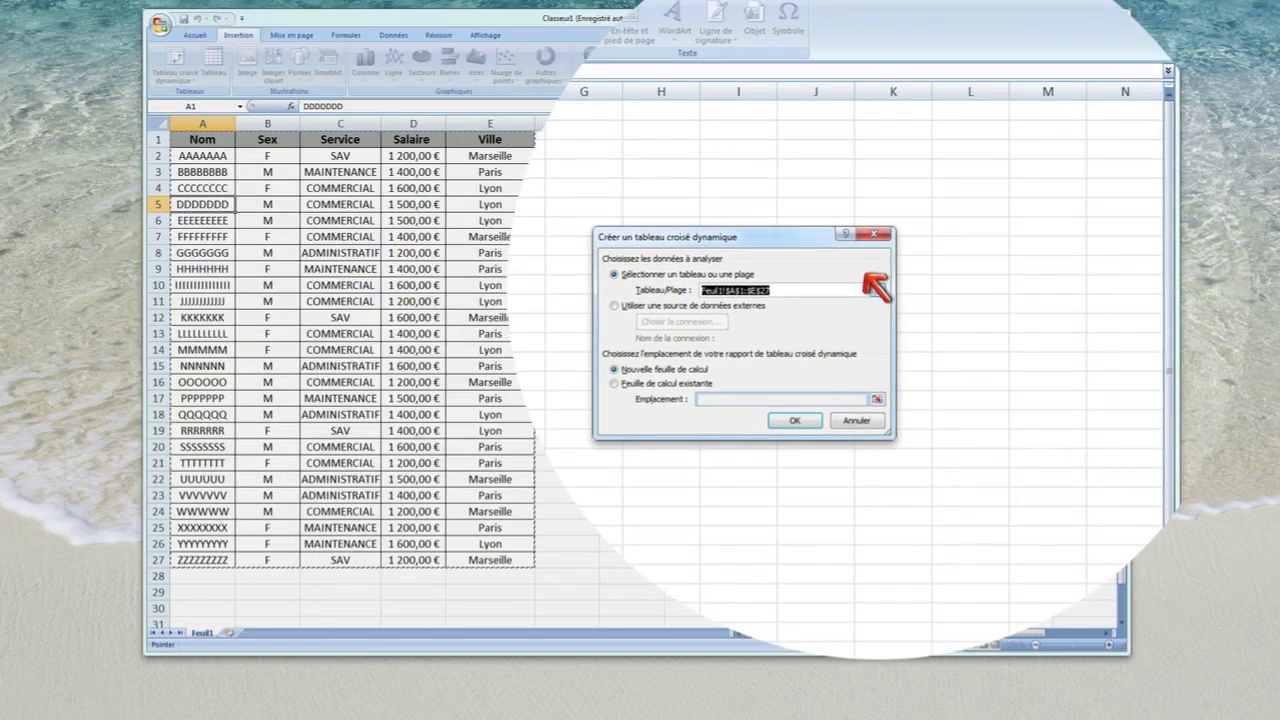
# Reselect the pivot source on Feuil1 as the full employee table, A1:E27.
pyautogui.click(874, 289)
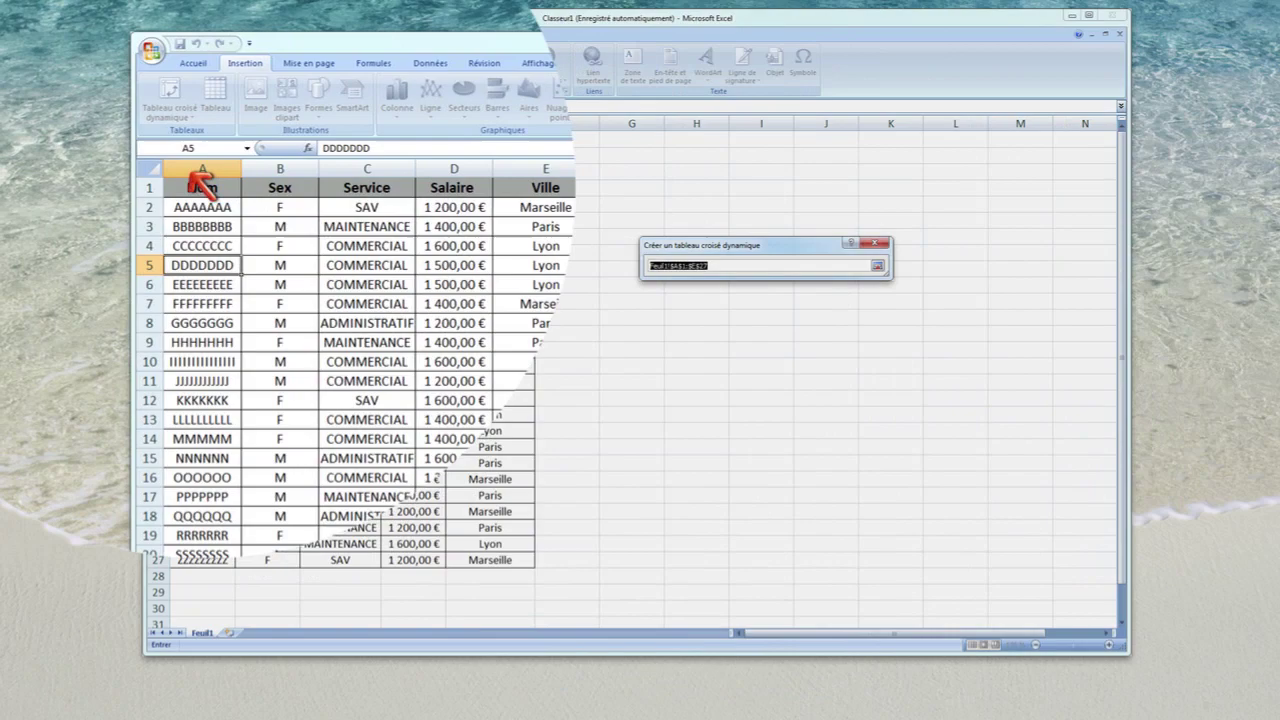
pyautogui.moveTo(240, 190)
pyautogui.mouseDown()
pyautogui.moveTo(440, 260)
pyautogui.moveTo(488, 251)
pyautogui.mouseUp()
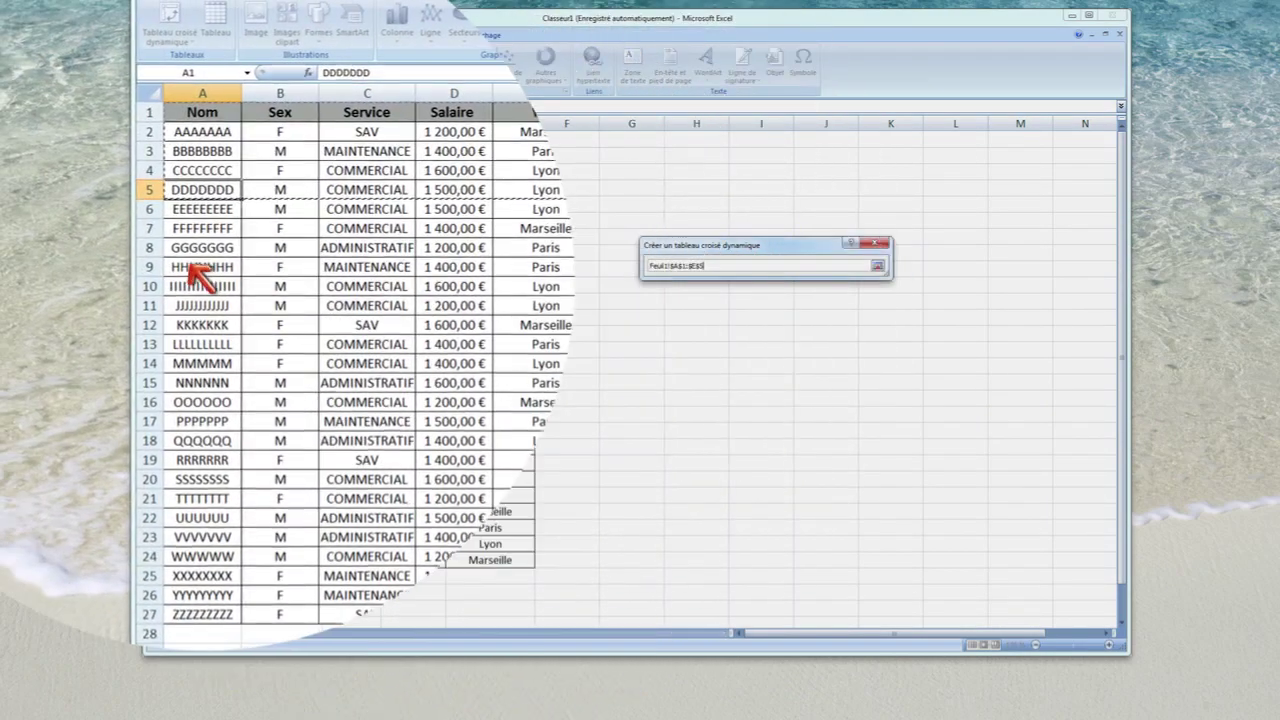
pyautogui.moveTo(177, 278)
pyautogui.mouseDown()
pyautogui.moveTo(280, 330)
pyautogui.moveTo(255, 410)
pyautogui.mouseUp()
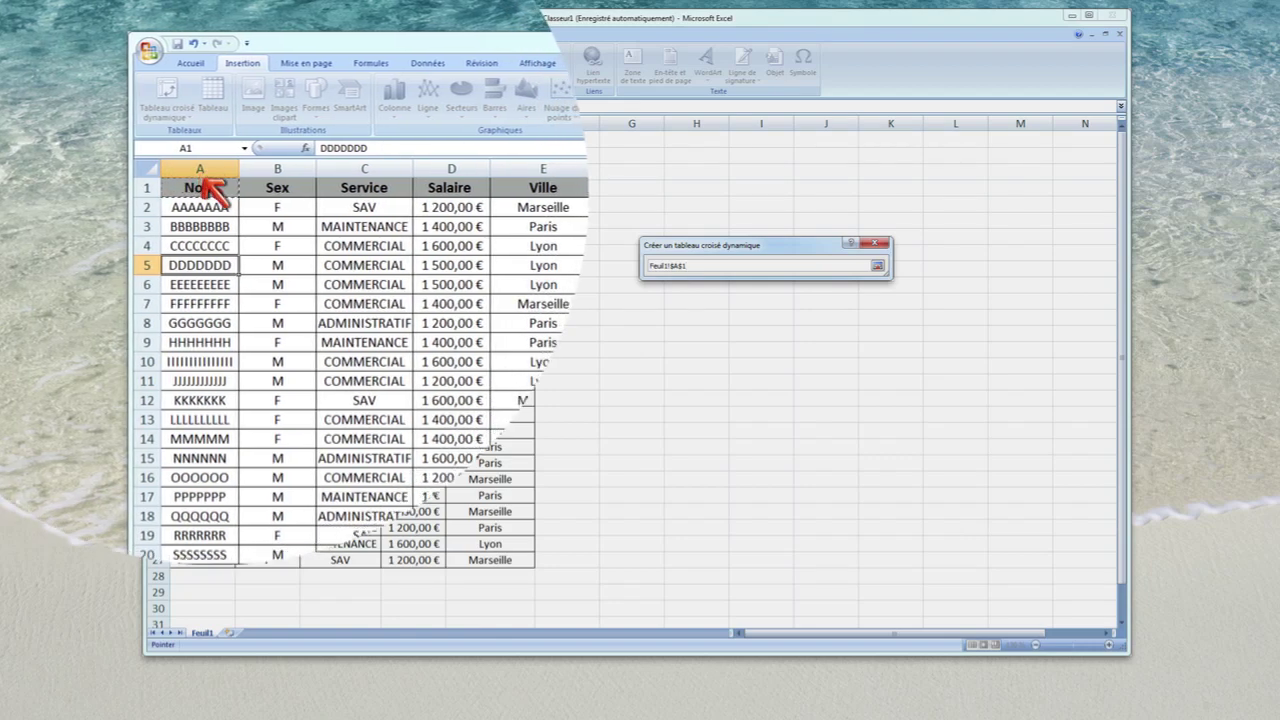
pyautogui.moveTo(205, 190); pyautogui.dragTo(270, 258)
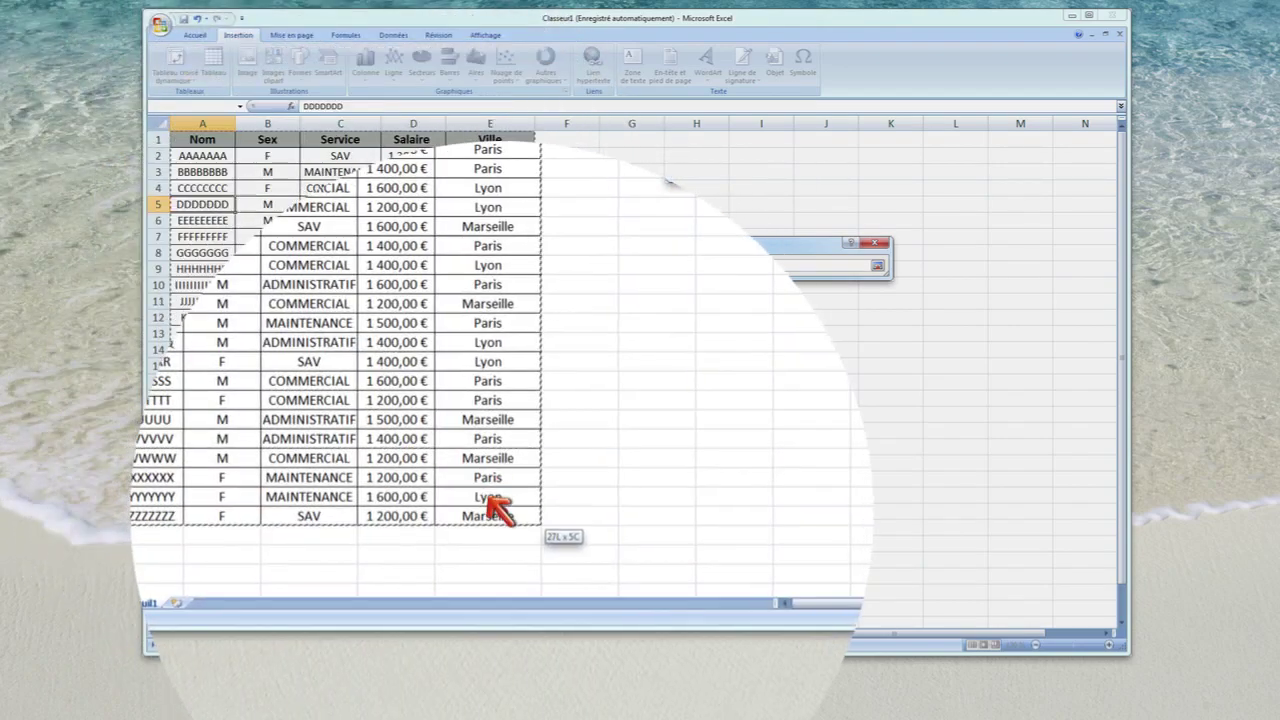
pyautogui.moveTo(270, 258); pyautogui.dragTo(497, 512)
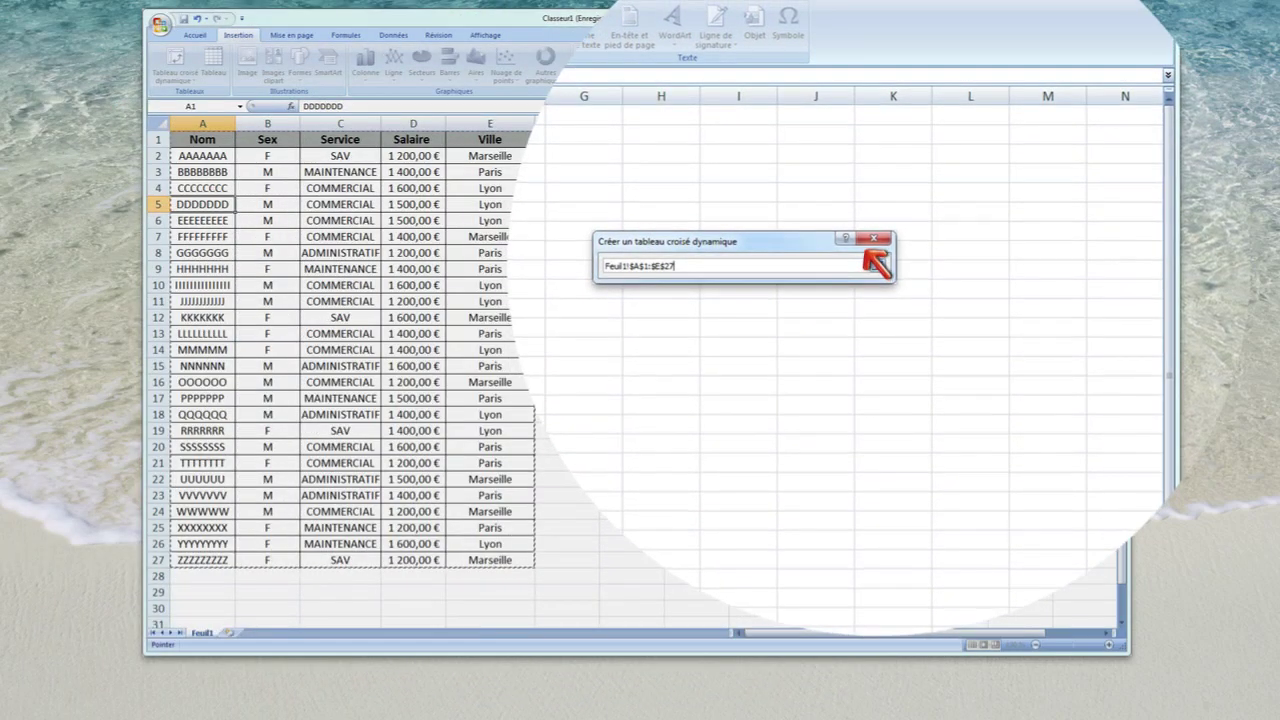
pyautogui.click(872, 260)
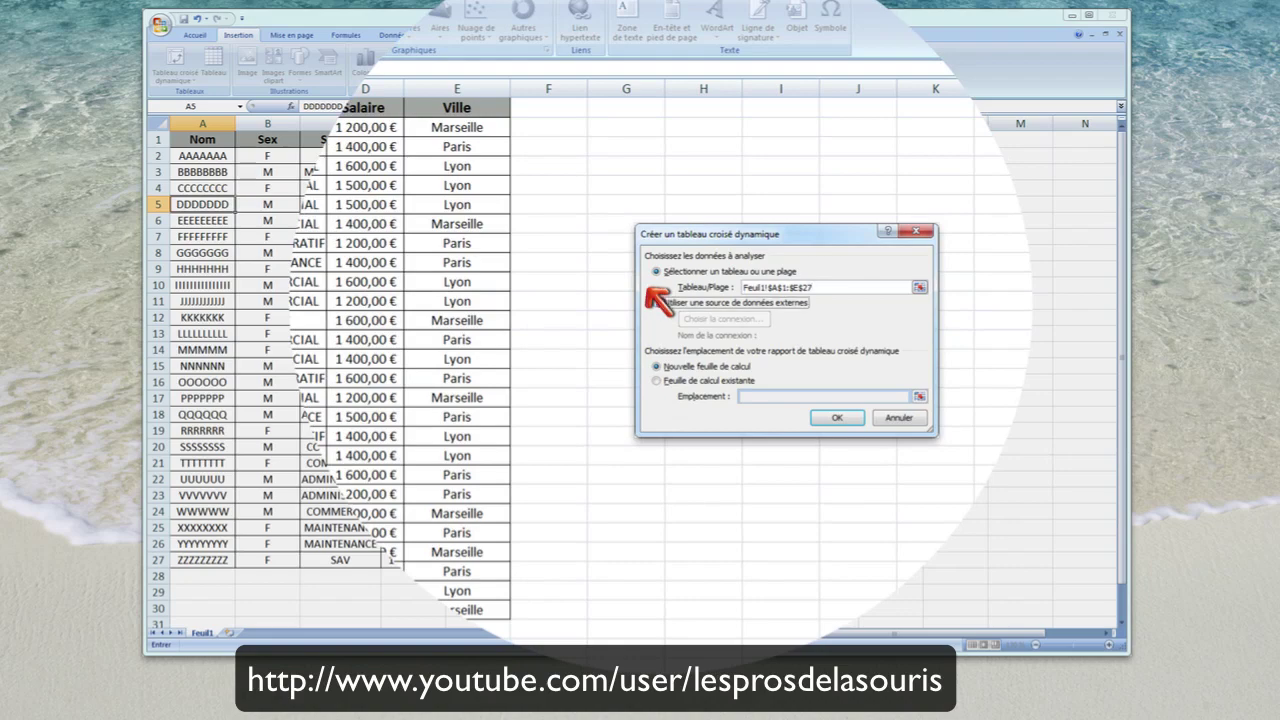
pyautogui.click(657, 302)
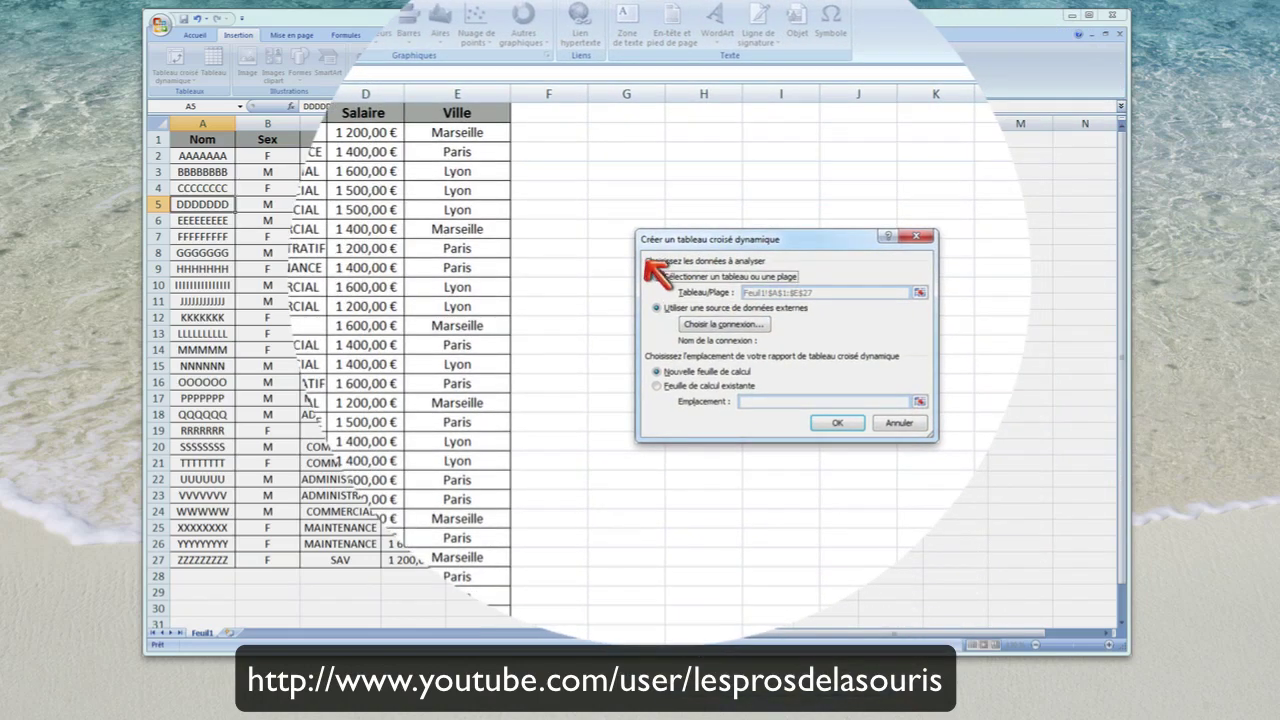
pyautogui.click(657, 276)
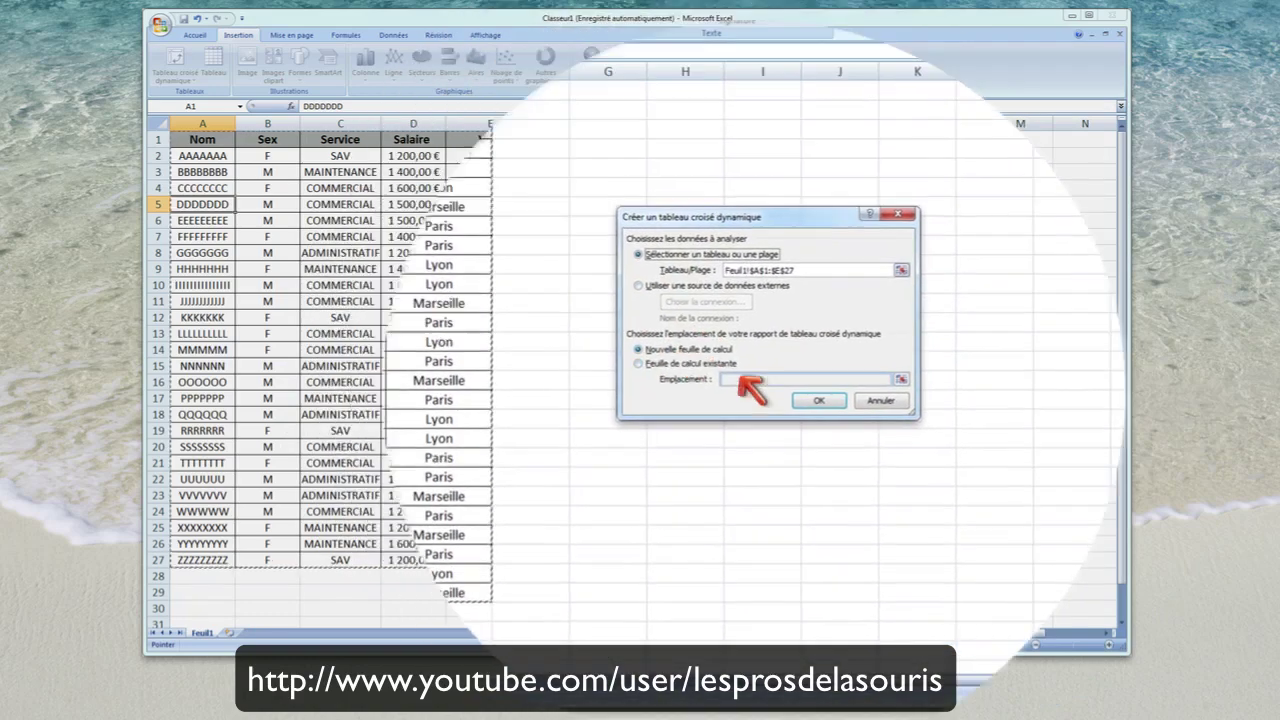
# Create the empty pivot table on new sheet Feuil2, then glance at Feuil1 and return.
pyautogui.click(795, 390)
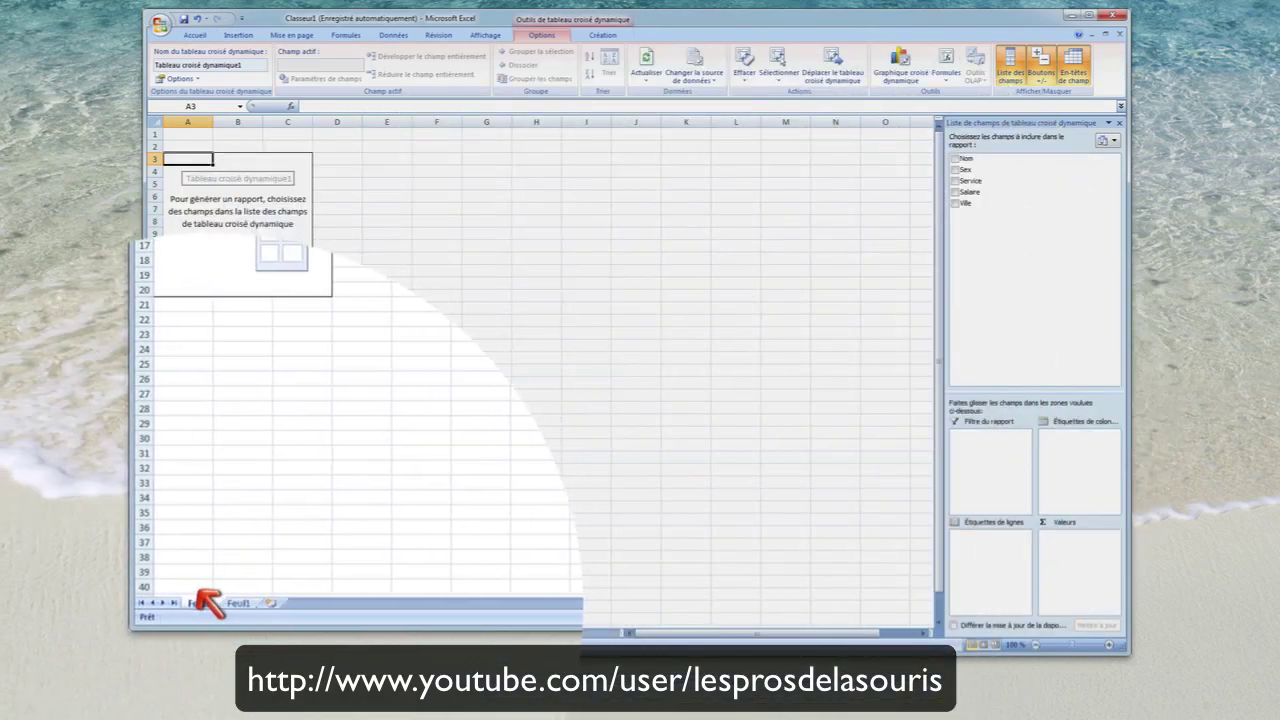
pyautogui.click(232, 602)
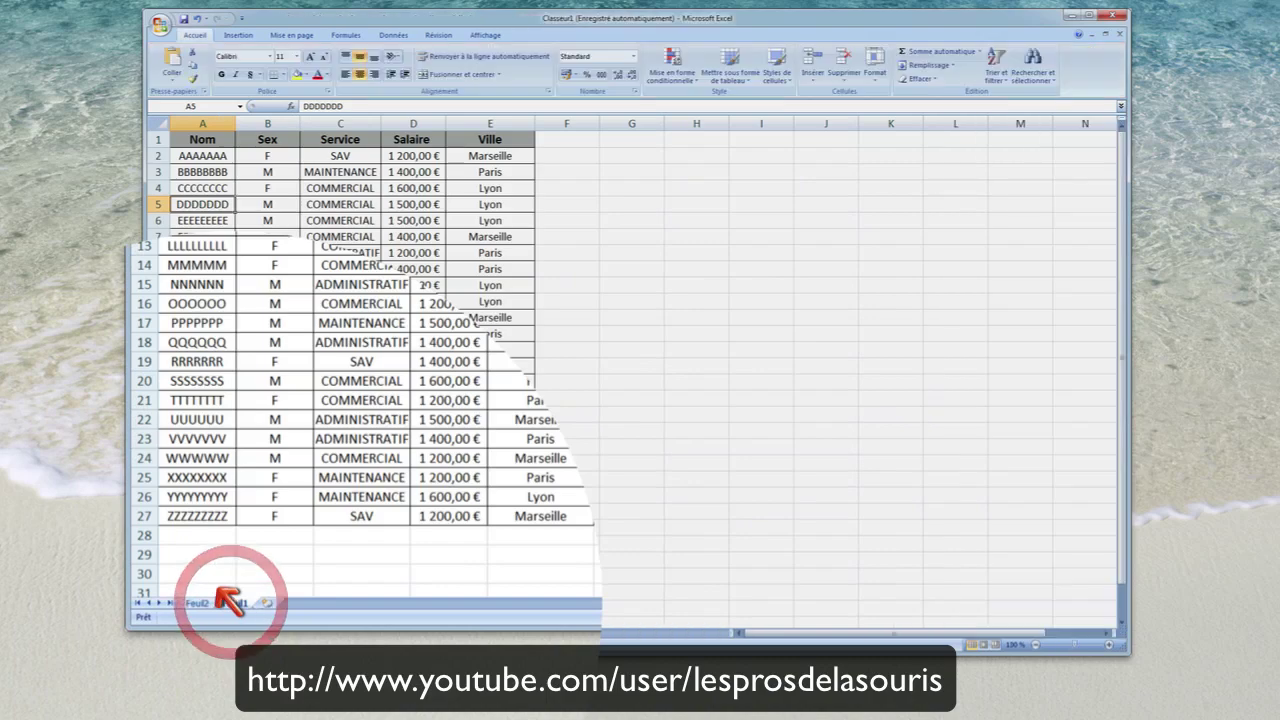
pyautogui.click(199, 602)
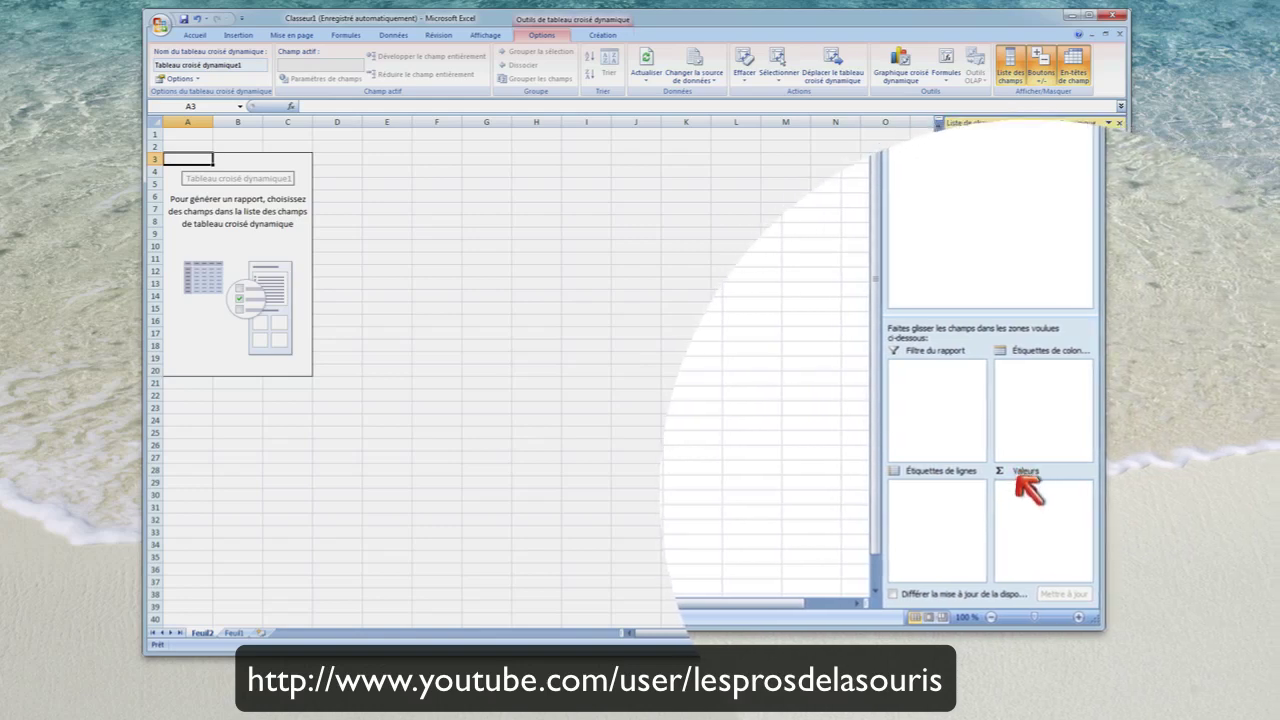
# Put Salaire into the Valeurs area so the pivot shows a Somme de Salaire total.
pyautogui.moveTo(1028, 488); pyautogui.dragTo(1034, 486)
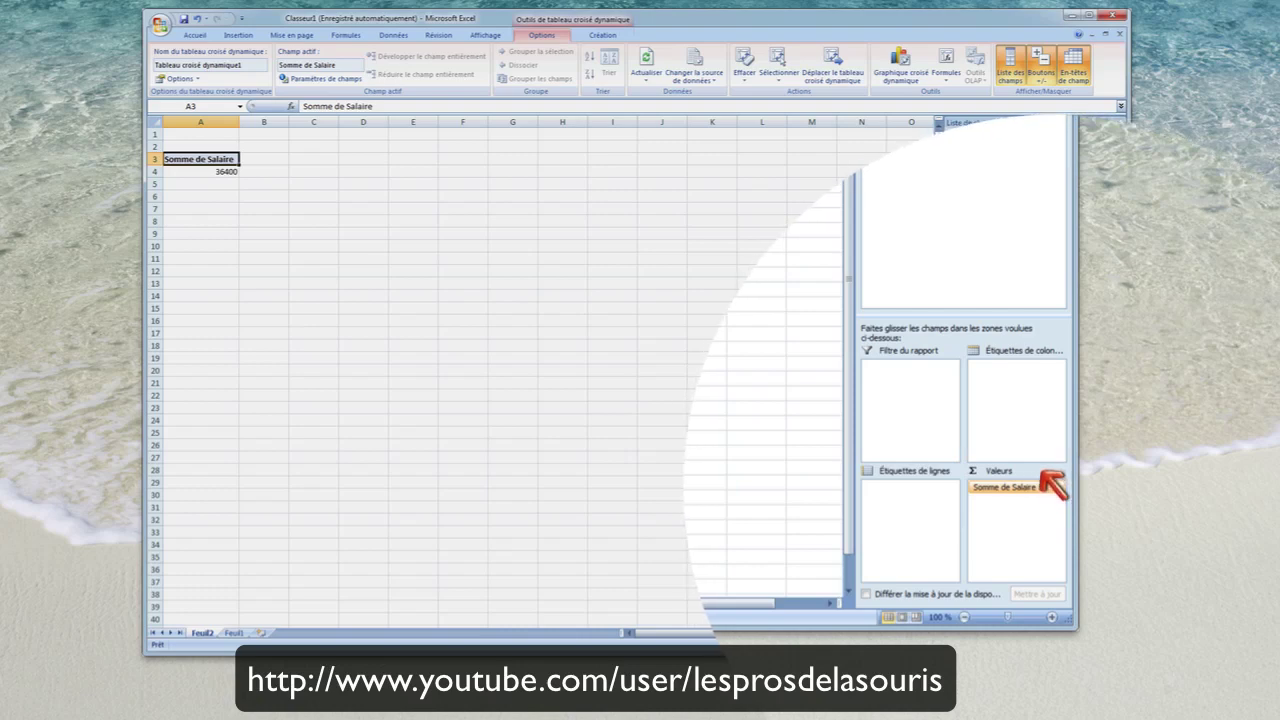
pyautogui.click(1041, 476)
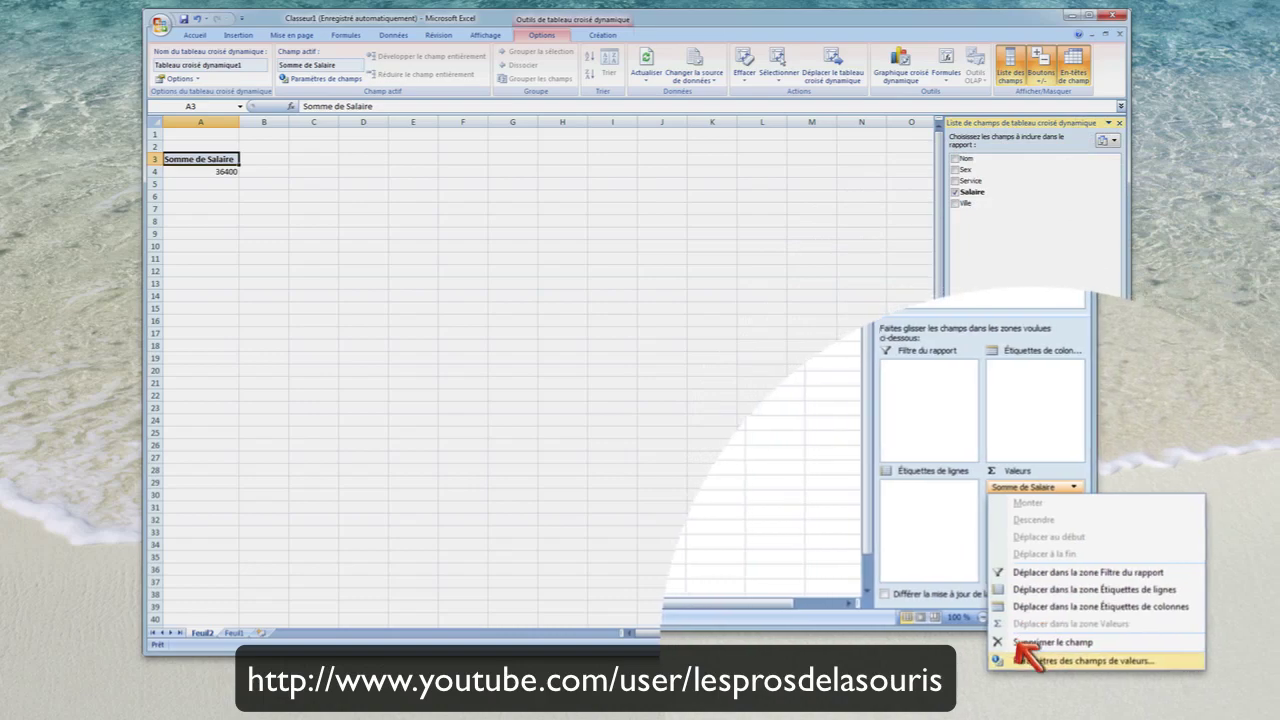
# Bring up Paramètres des champs de valeurs for the Somme de Salaire field.
pyautogui.click(1030, 658)
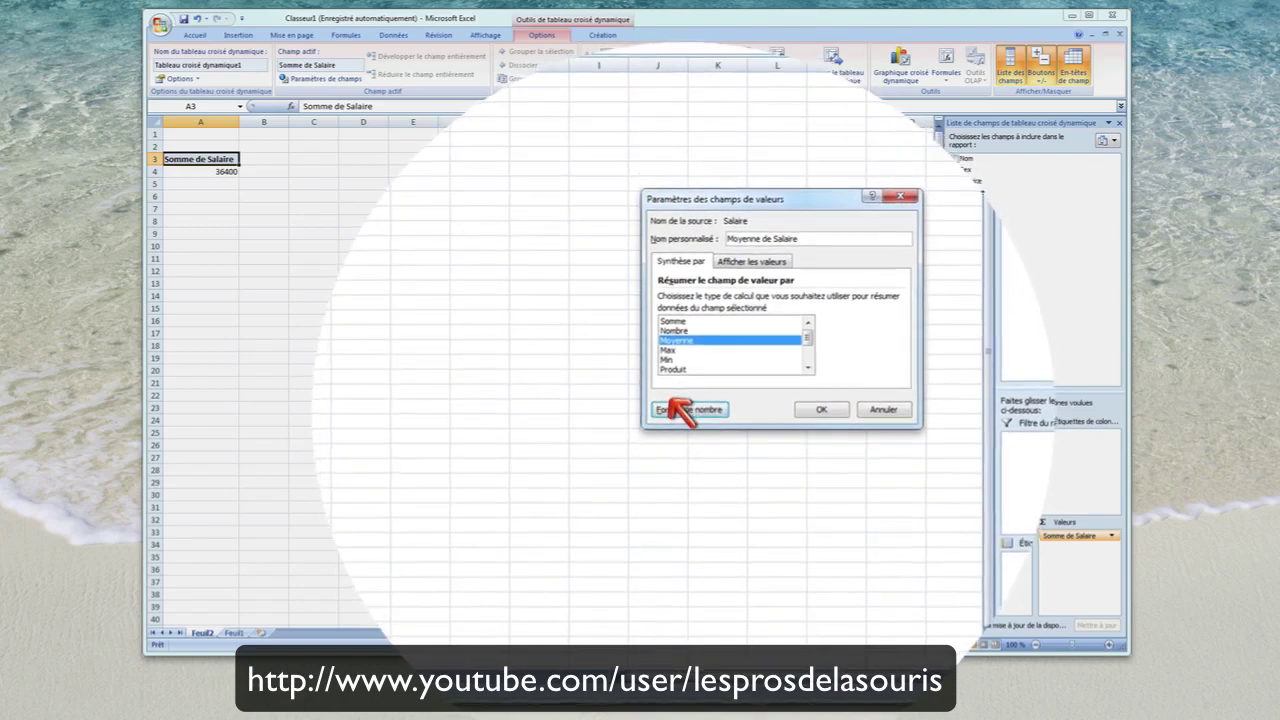
# Give Moyenne de Salaire a Monétaire format with 2 decimals and apply the average.
pyautogui.click(680, 395)
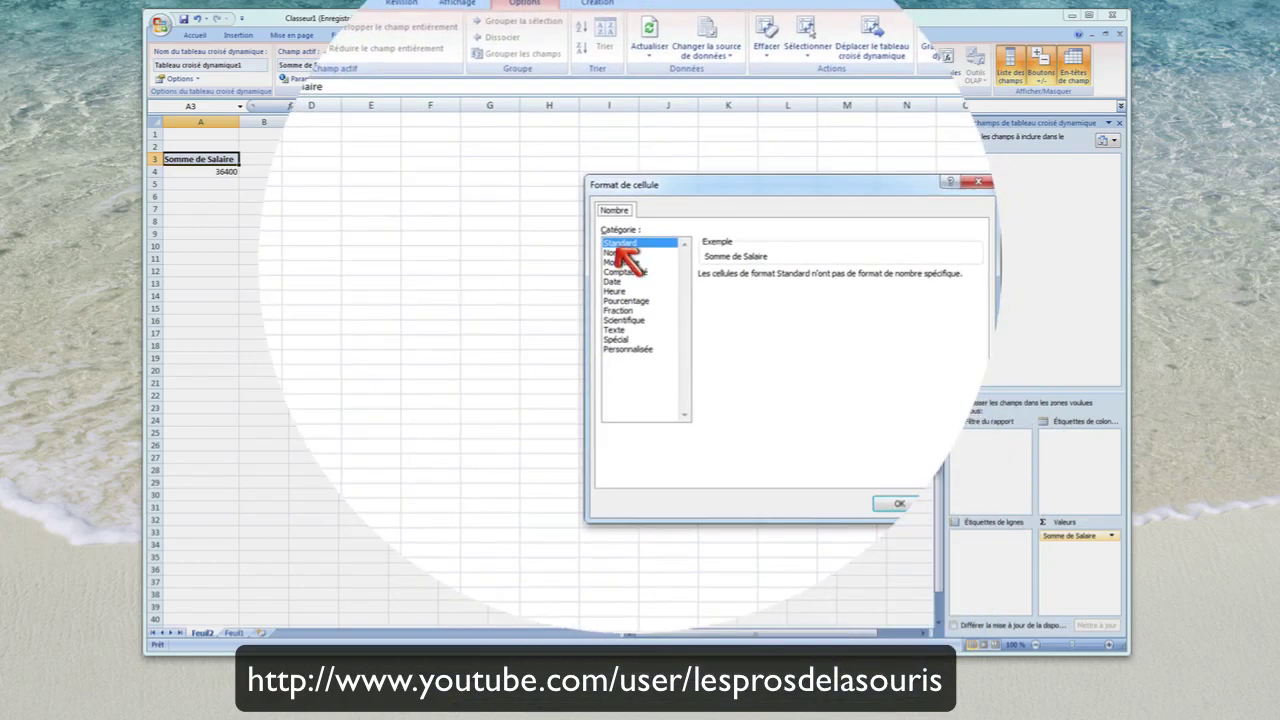
pyautogui.click(616, 253)
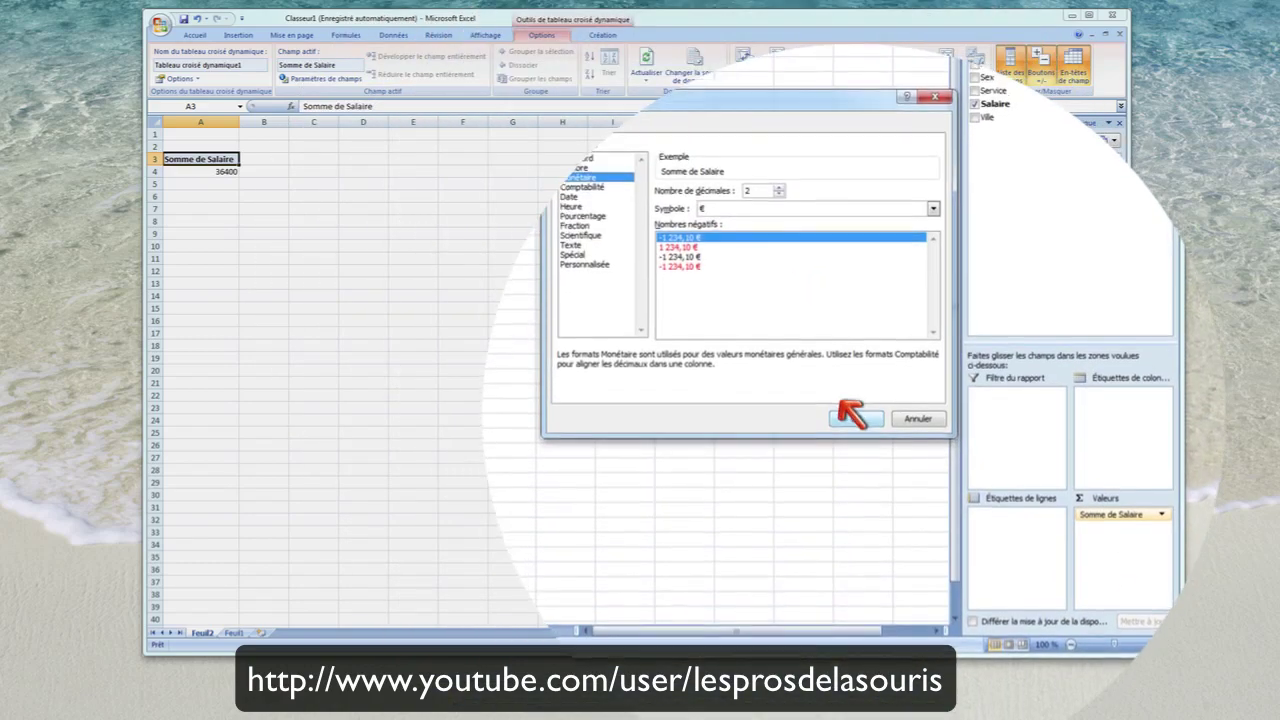
pyautogui.click(845, 408)
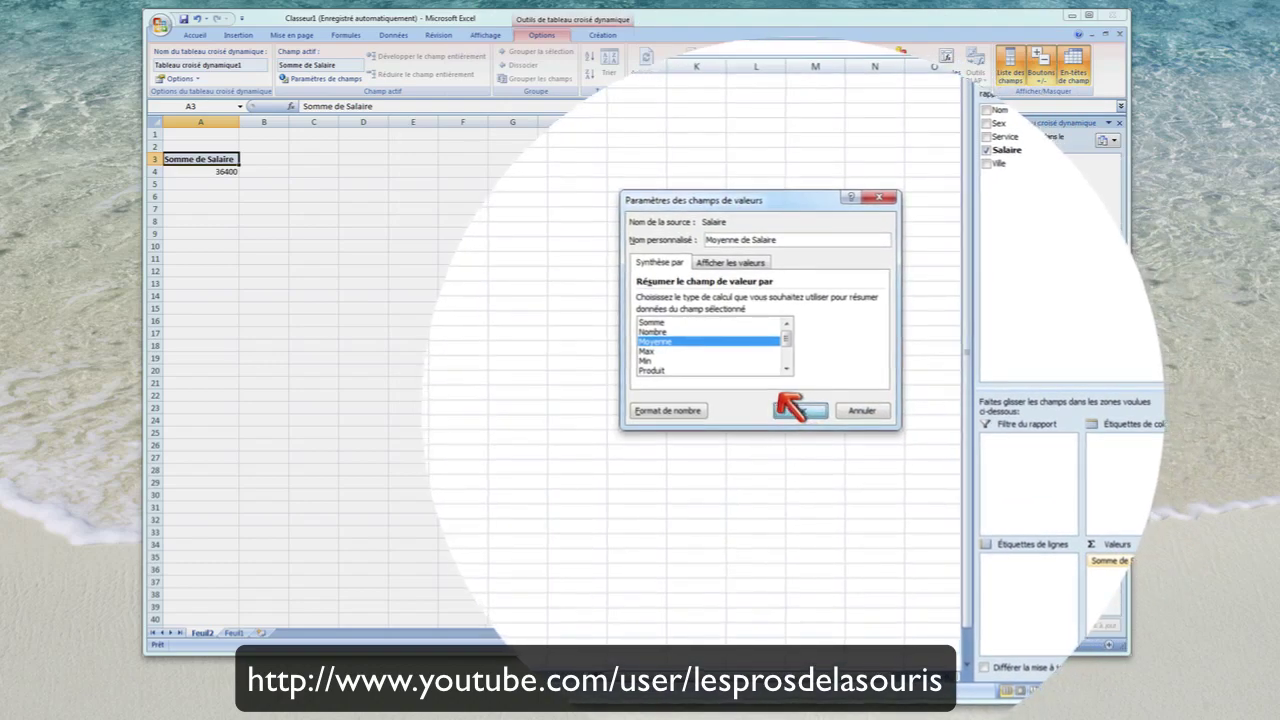
pyautogui.click(790, 408)
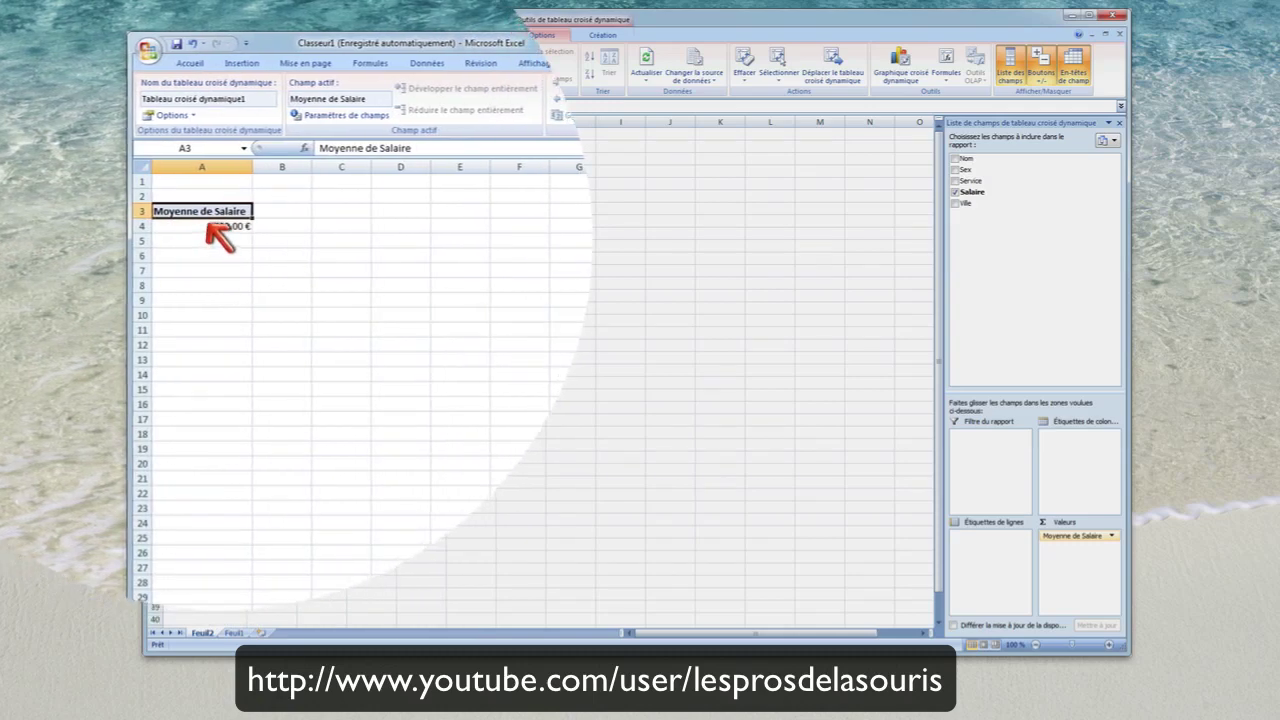
pyautogui.moveTo(208, 222)
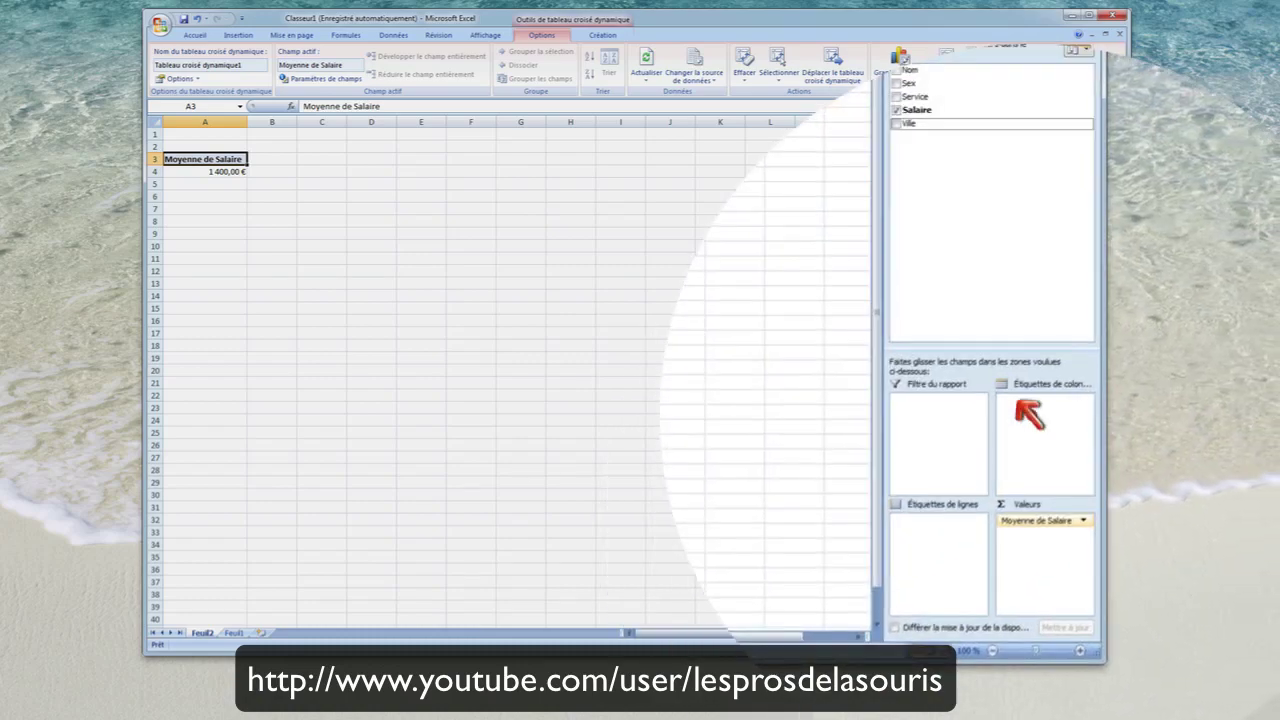
# Split the average Salaire into Ville columns (Lyon, Marseille, Paris) and widen column C.
pyautogui.moveTo(1030, 413); pyautogui.dragTo(1031, 414)
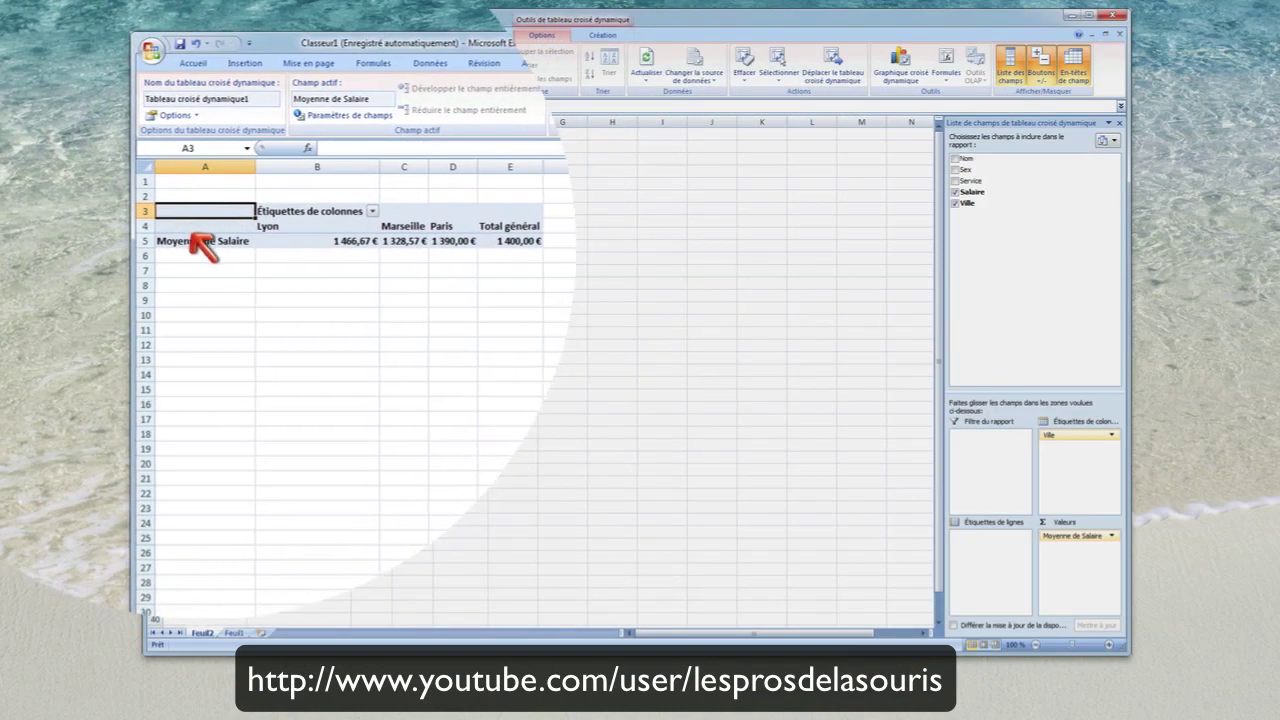
pyautogui.moveTo(290, 234)
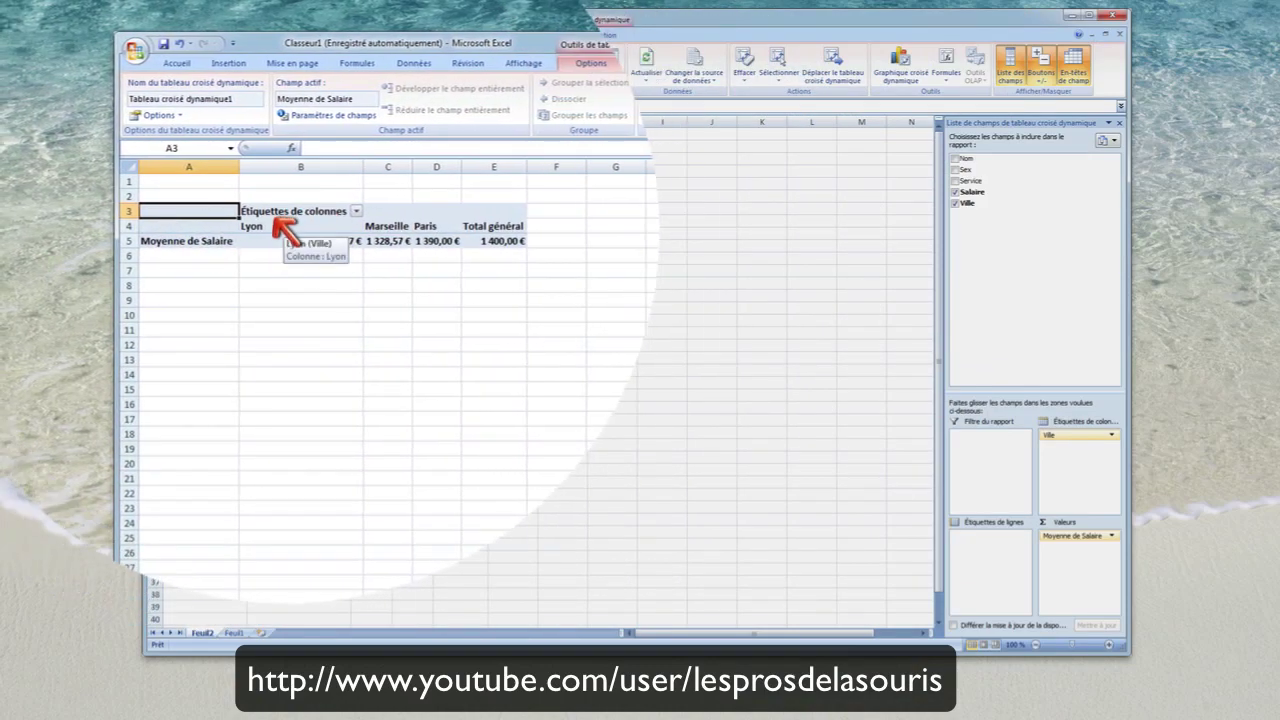
pyautogui.click(266, 225)
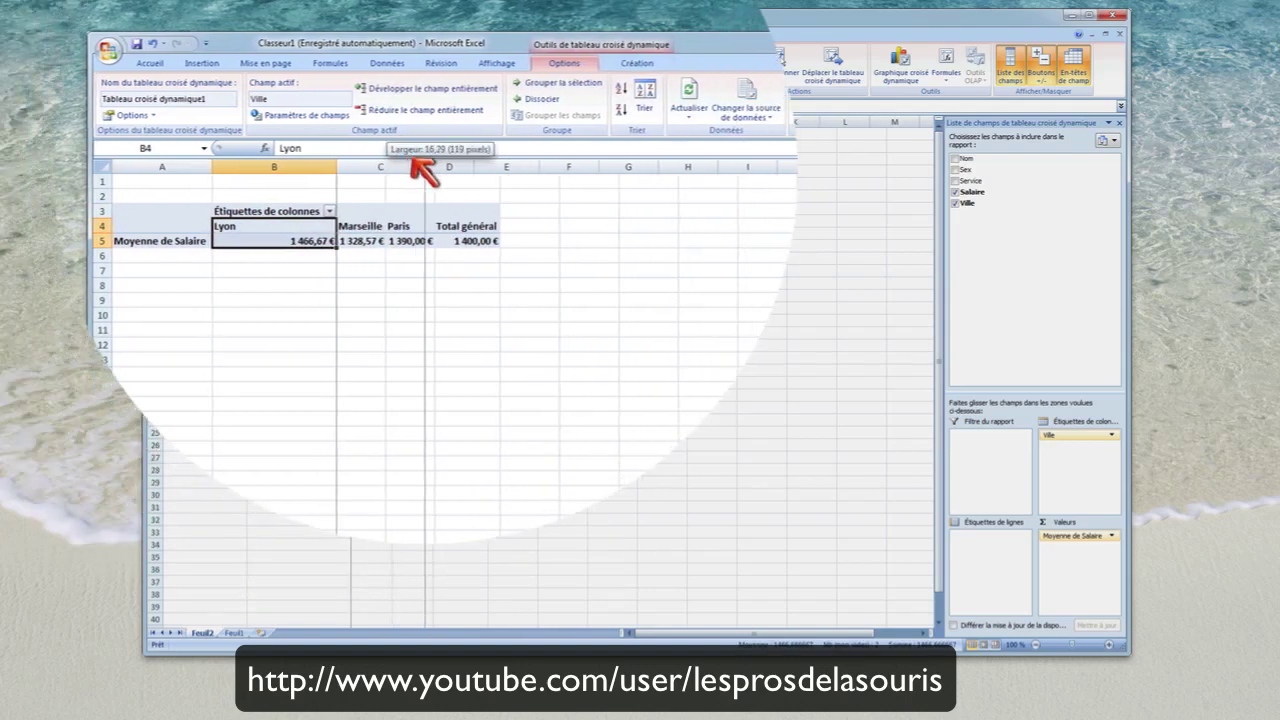
pyautogui.moveTo(386, 160); pyautogui.dragTo(495, 160)
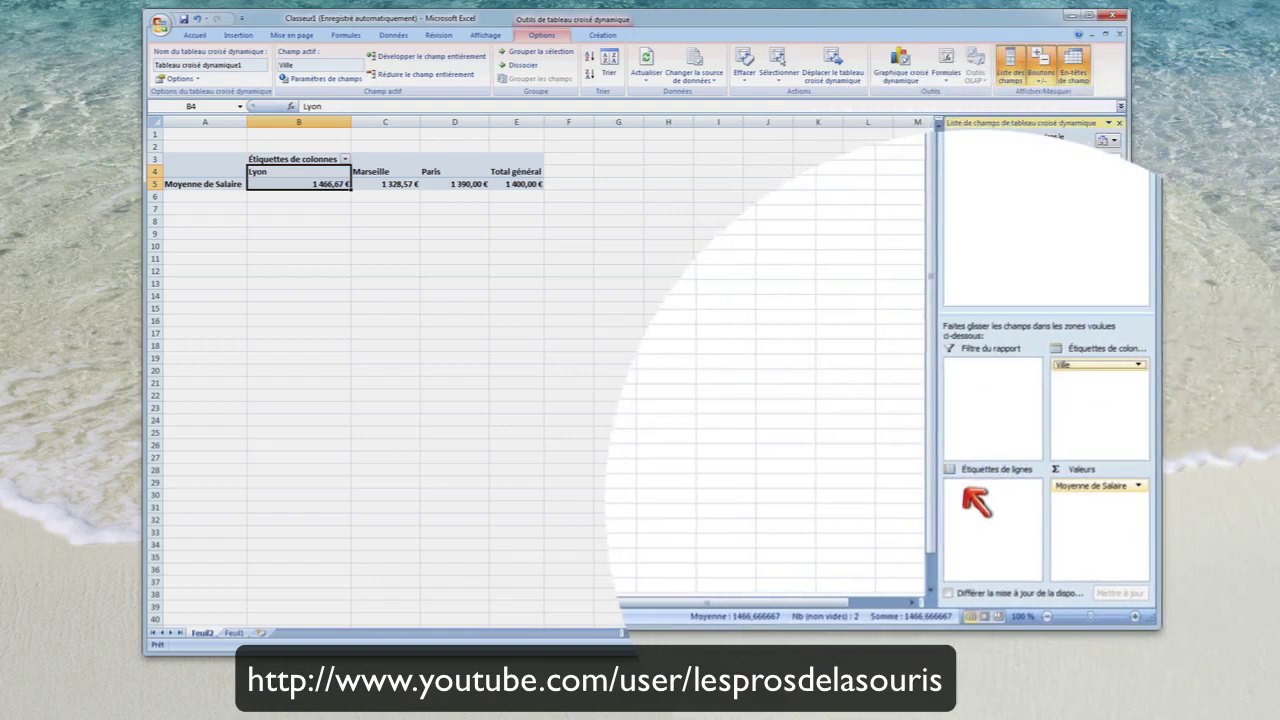
# Move Ville into the row labels and check the Lyon, Marseille and Paris averages.
pyautogui.moveTo(966, 492); pyautogui.dragTo(970, 494)
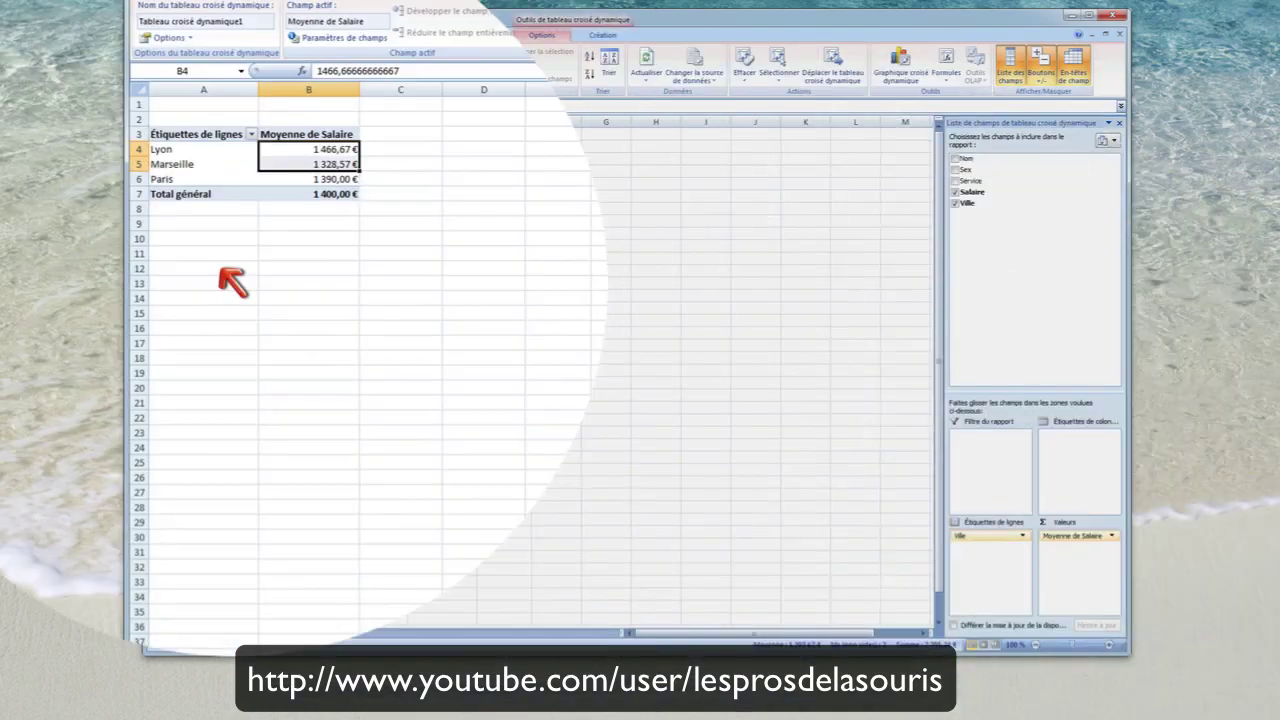
pyautogui.click(262, 258)
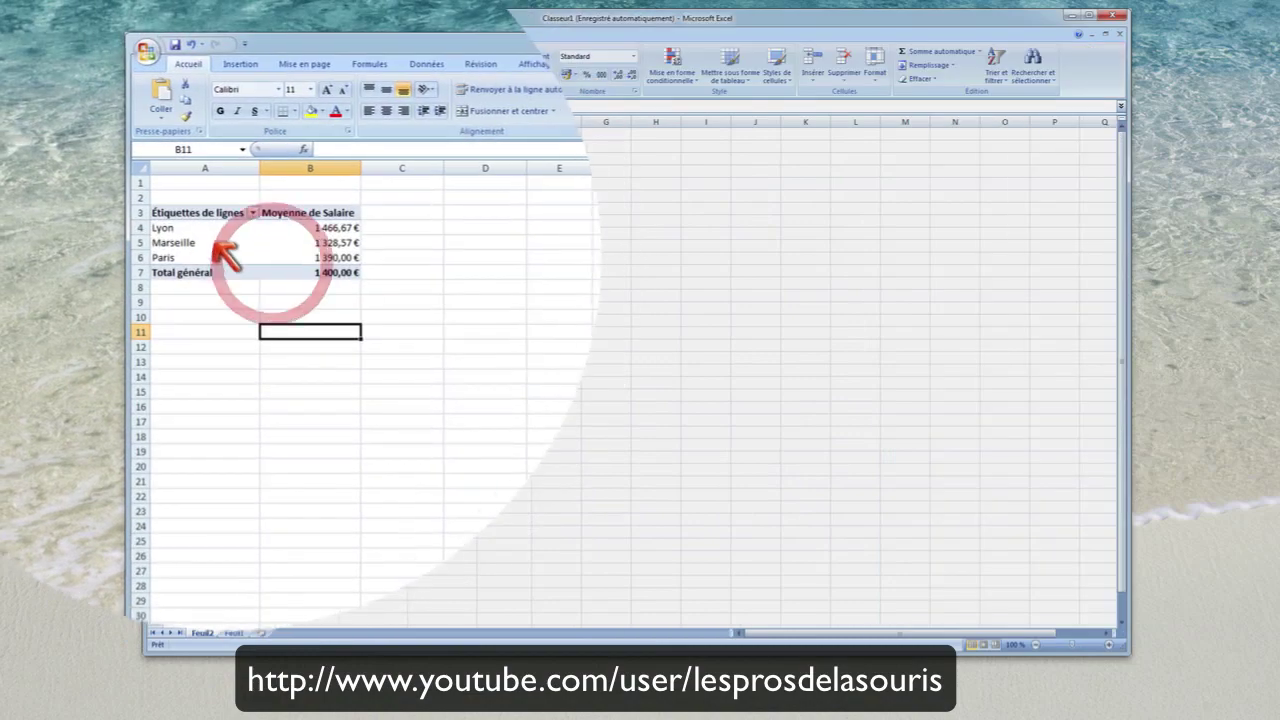
pyautogui.click(200, 162)
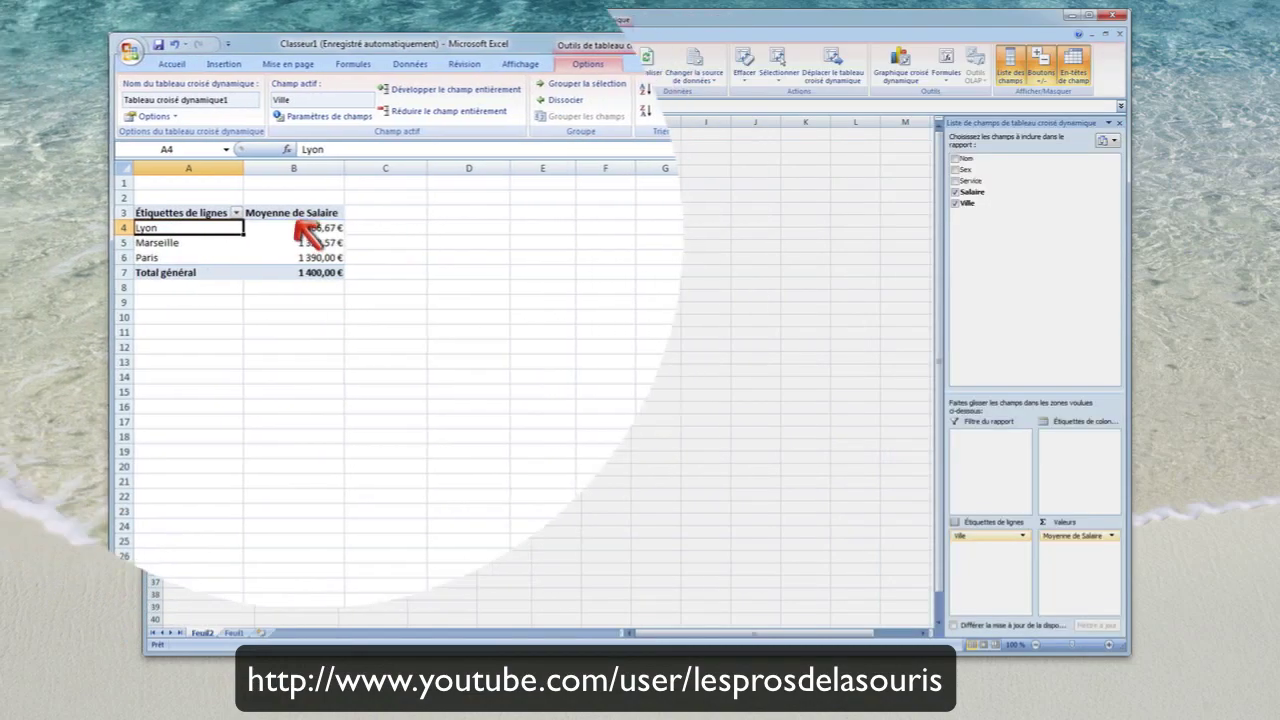
pyautogui.click(300, 229)
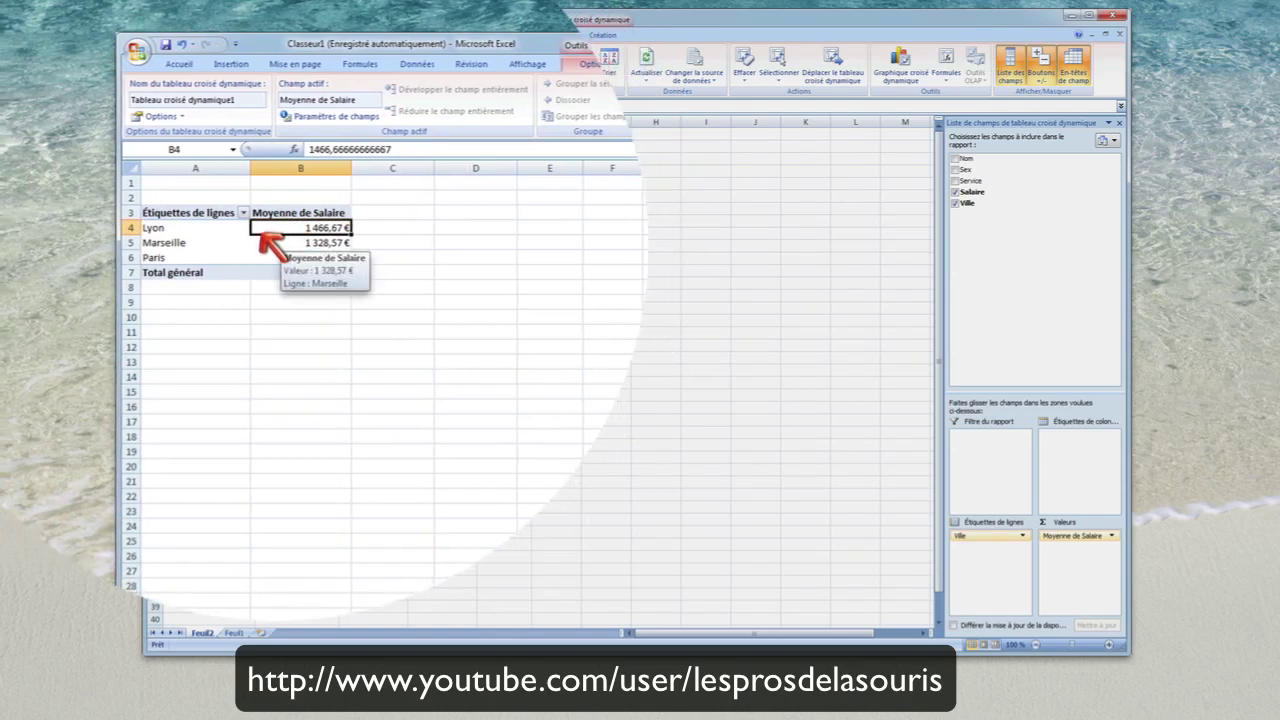
pyautogui.click(274, 244)
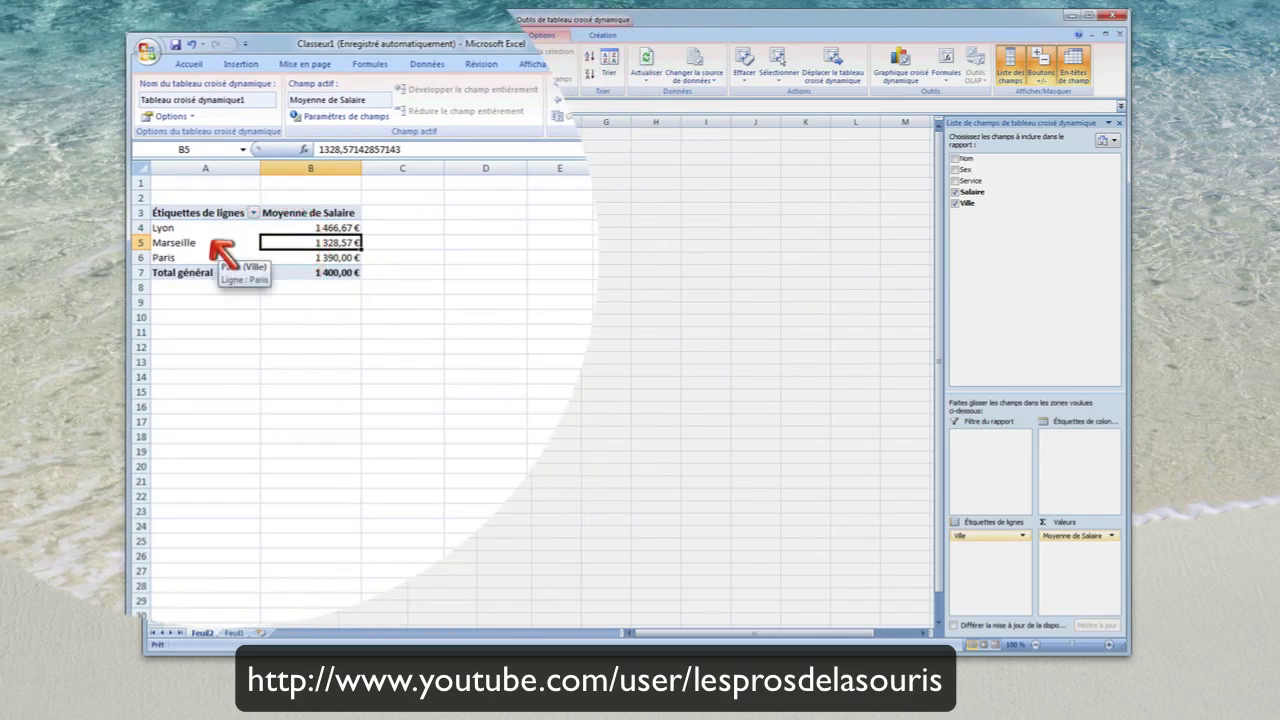
pyautogui.click(305, 257)
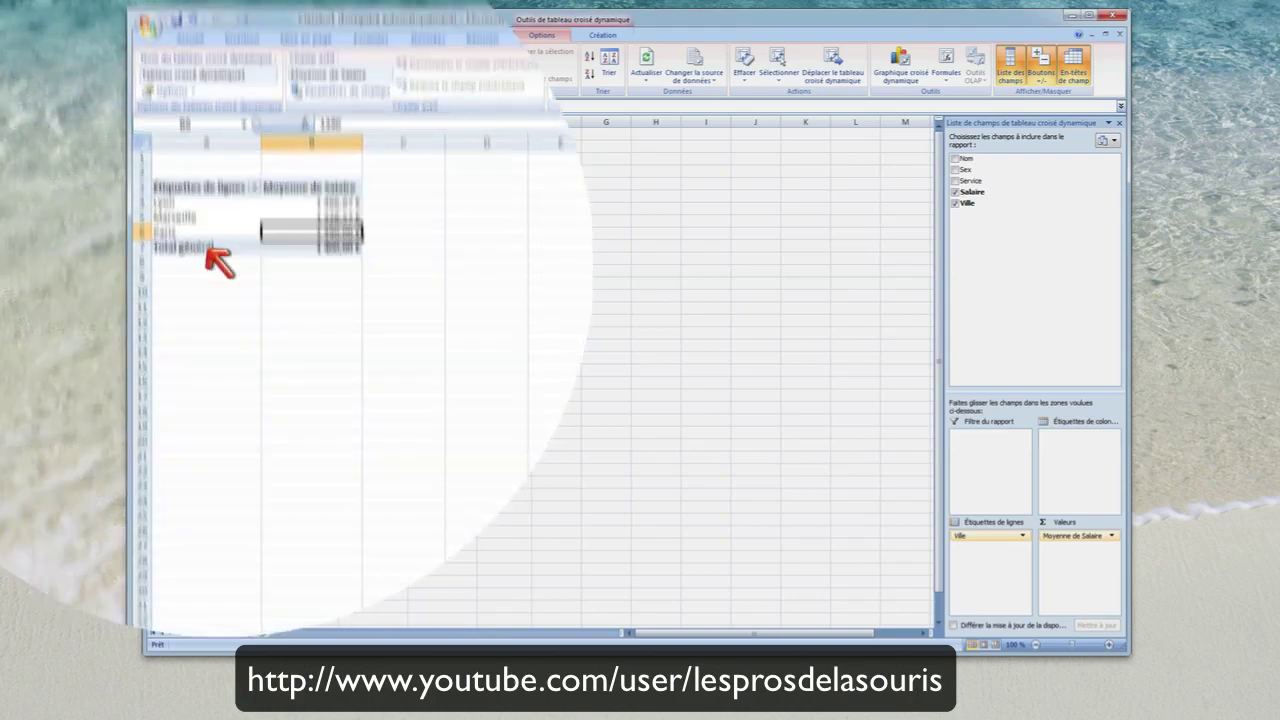
pyautogui.click(232, 600)
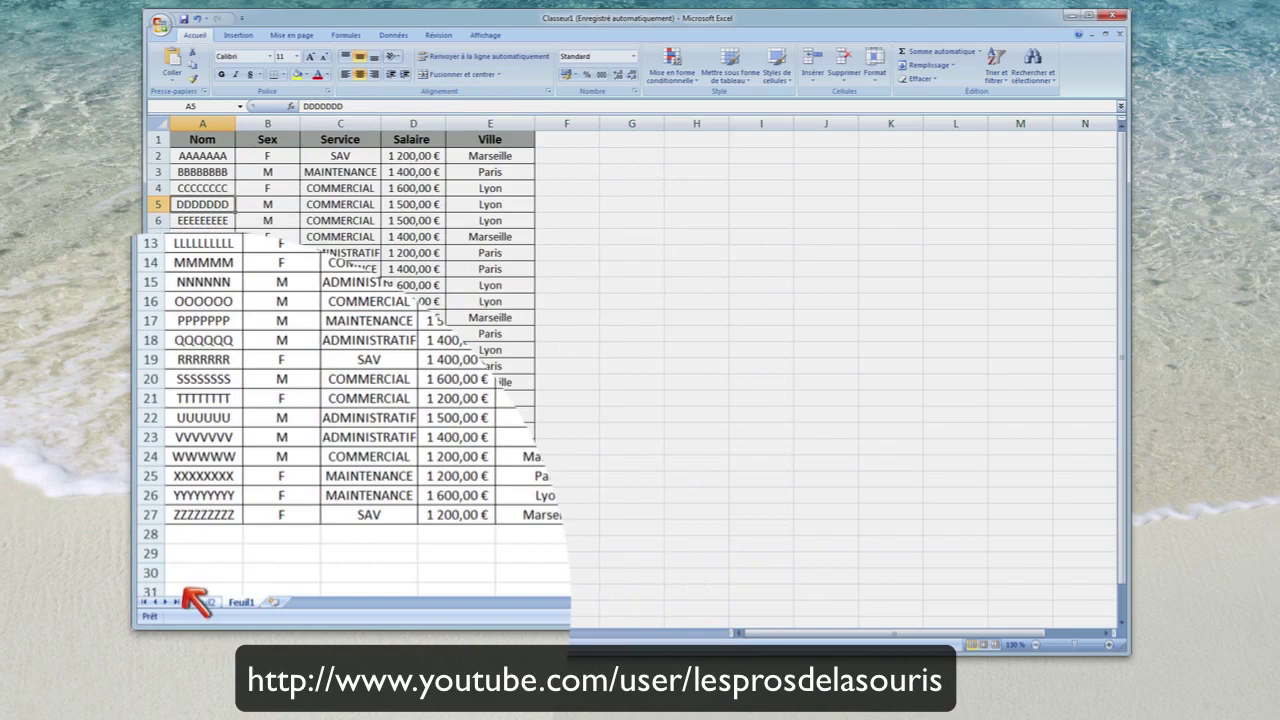
pyautogui.click(193, 600)
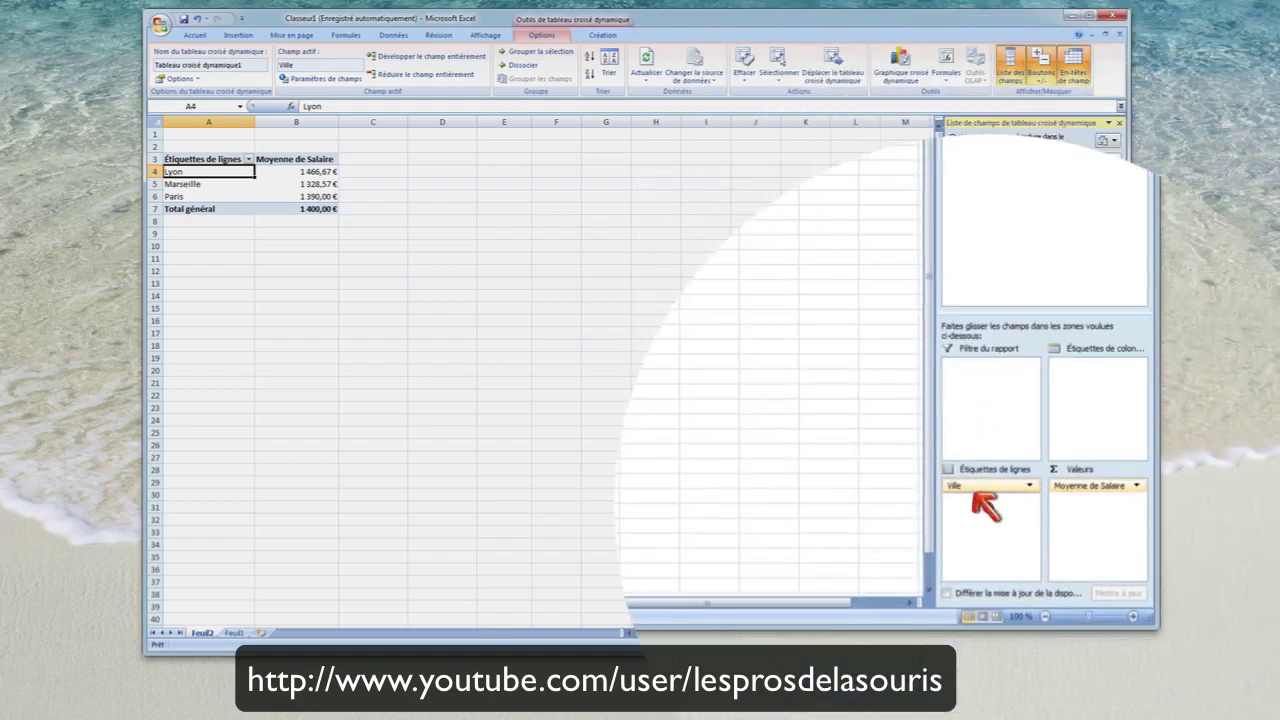
# Add Service as a second row field under Ville, then collapse and expand the Lyon and Paris groups.
pyautogui.moveTo(975, 495); pyautogui.dragTo(978, 498)
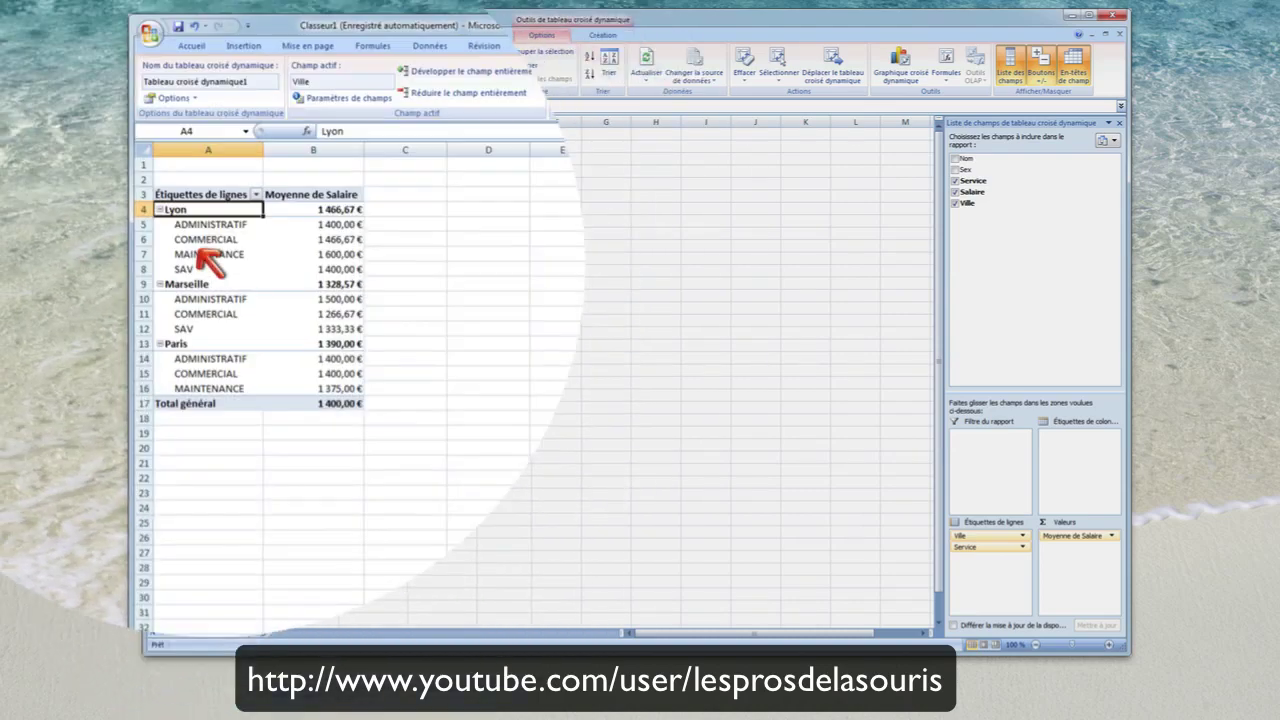
pyautogui.click(180, 227)
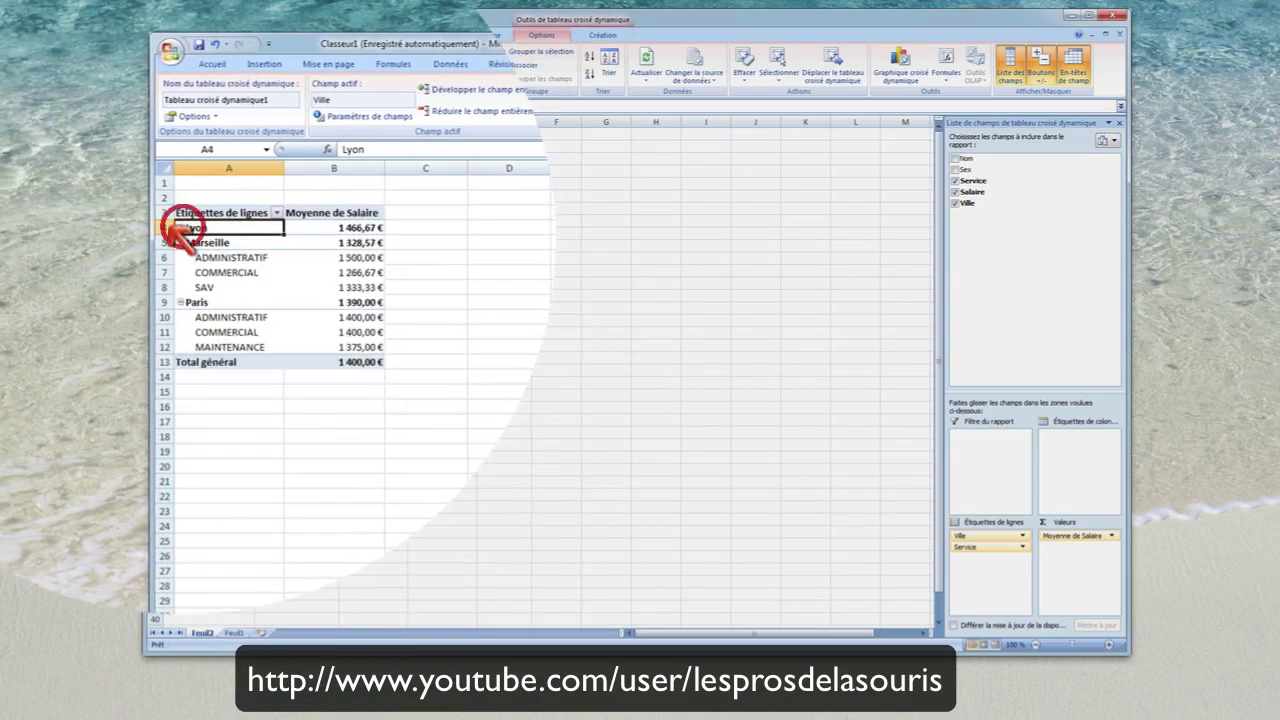
pyautogui.click(180, 257)
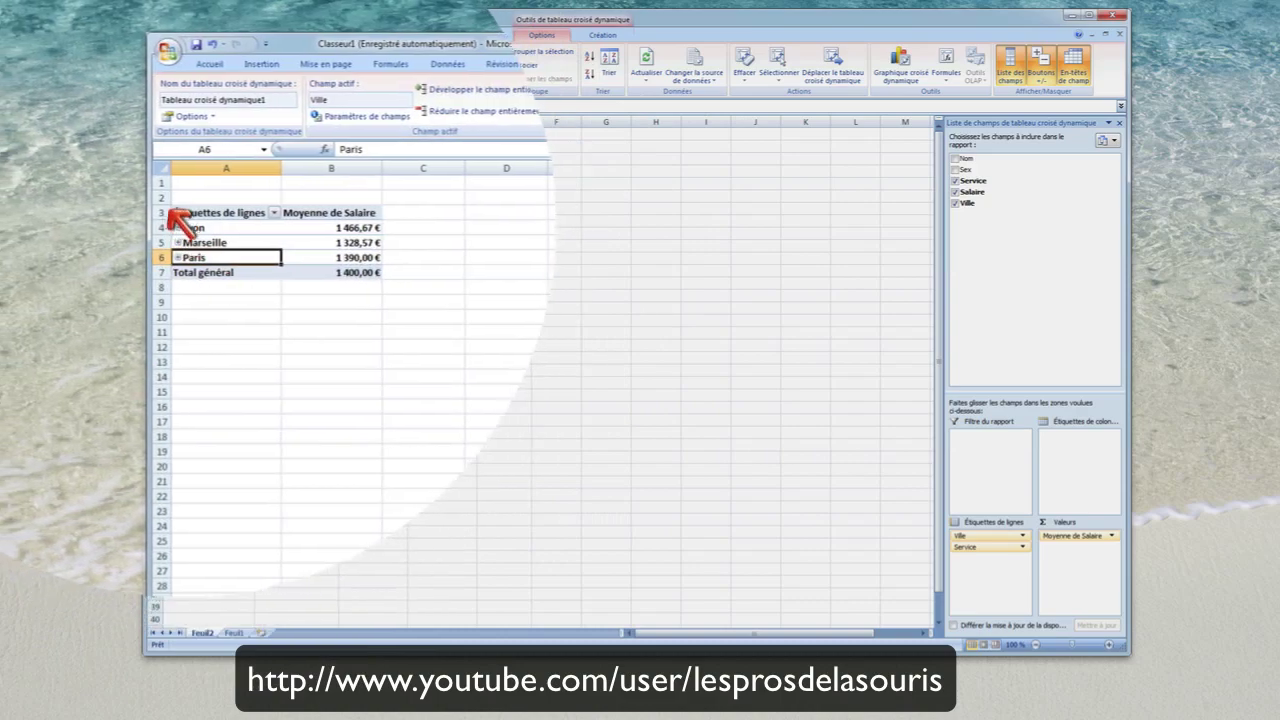
pyautogui.click(178, 227)
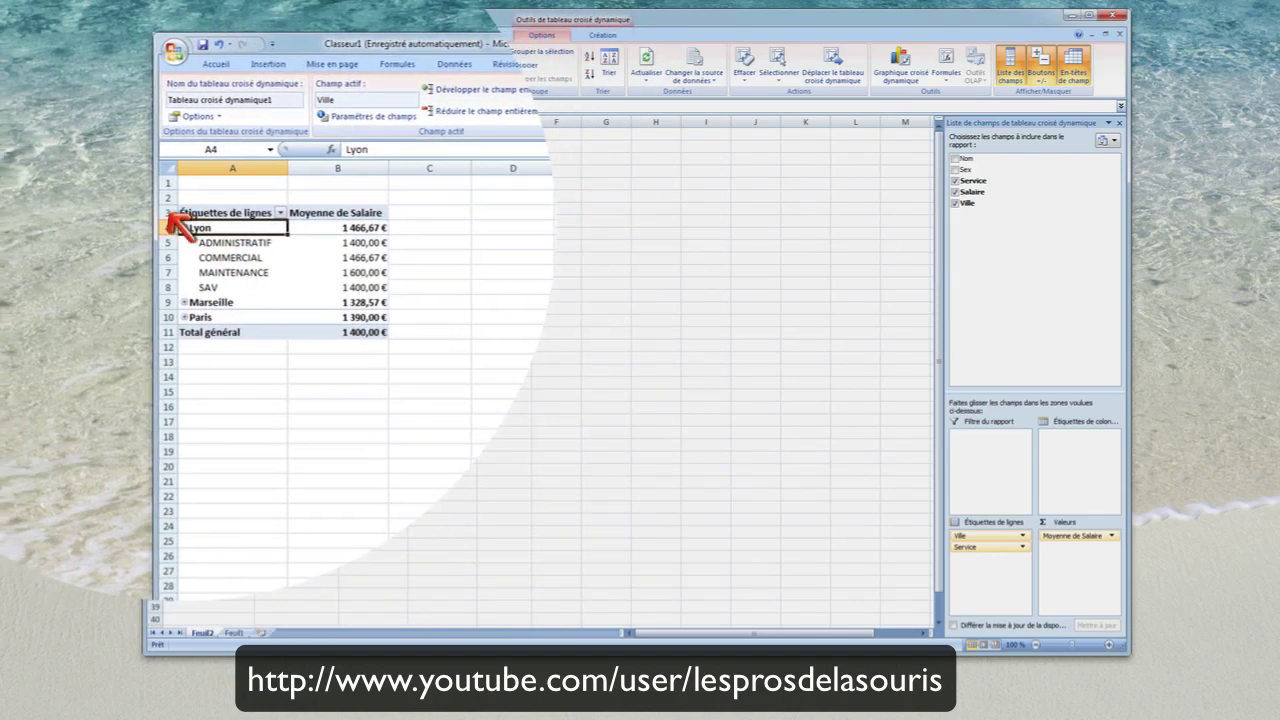
pyautogui.moveTo(258, 254)
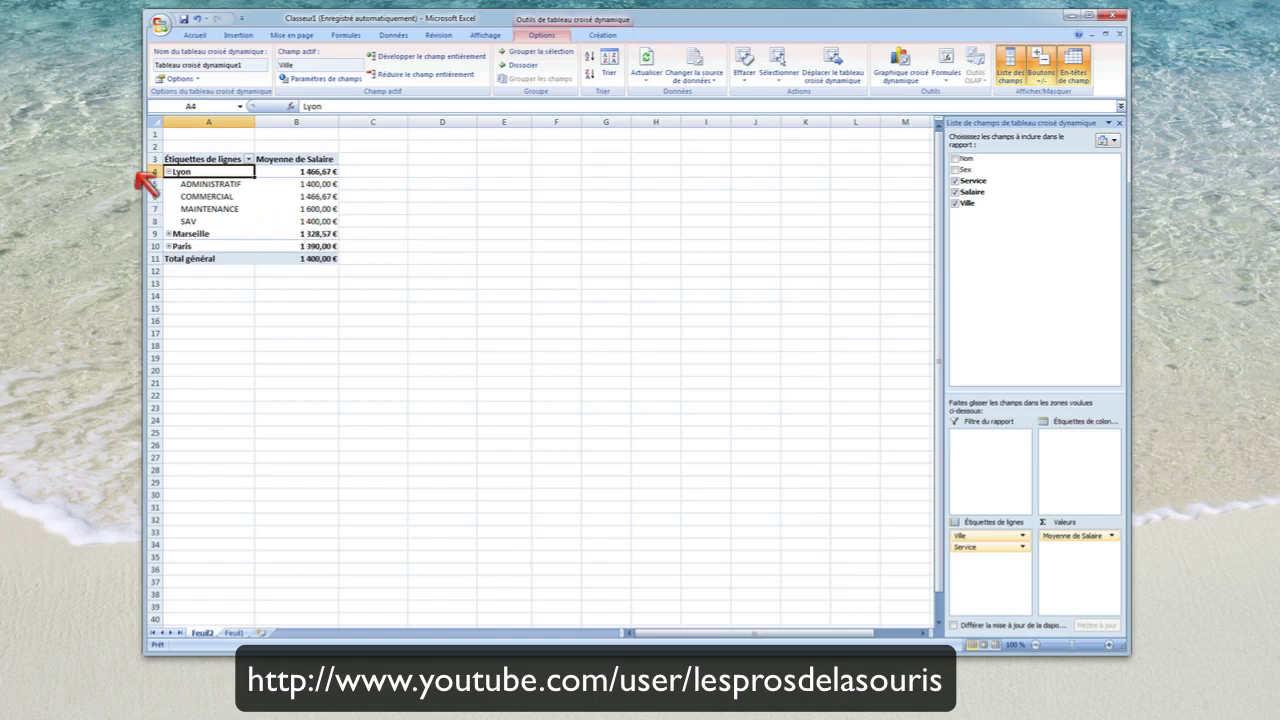
pyautogui.click(167, 170)
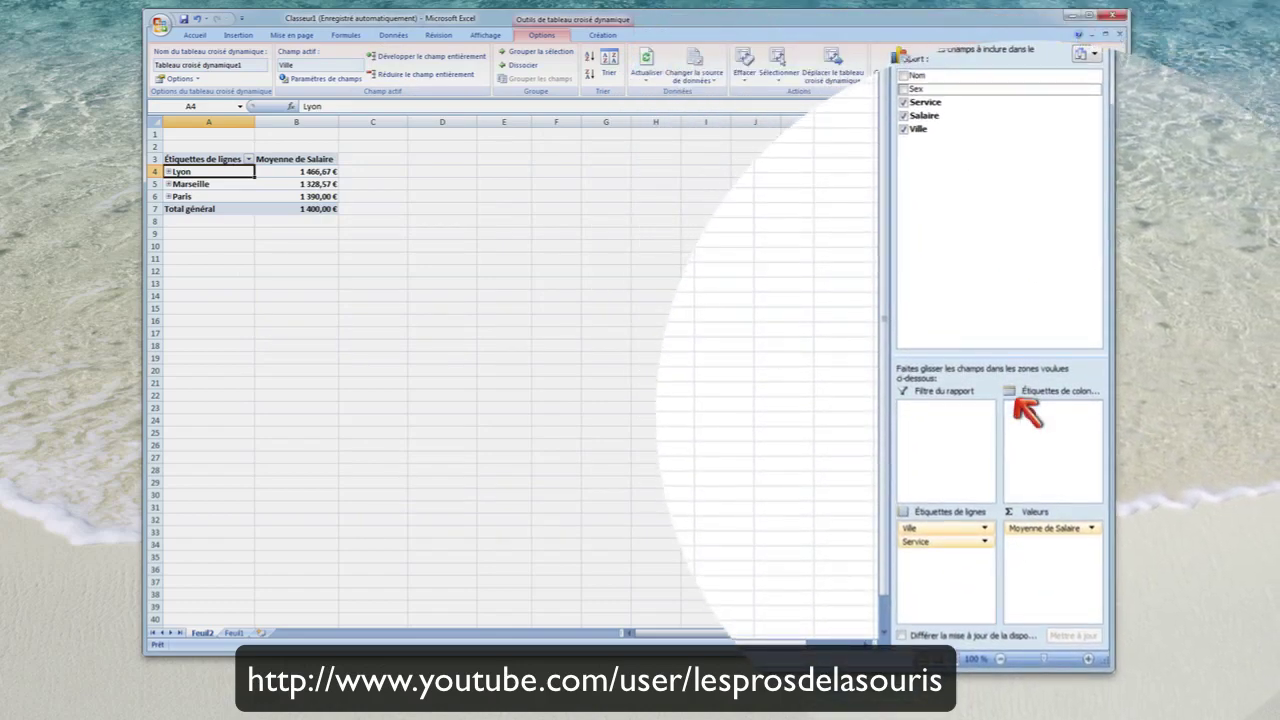
# Add Sex to the column labels for F and M columns, then widen columns C and D.
pyautogui.moveTo(1027, 410); pyautogui.dragTo(1025, 410)
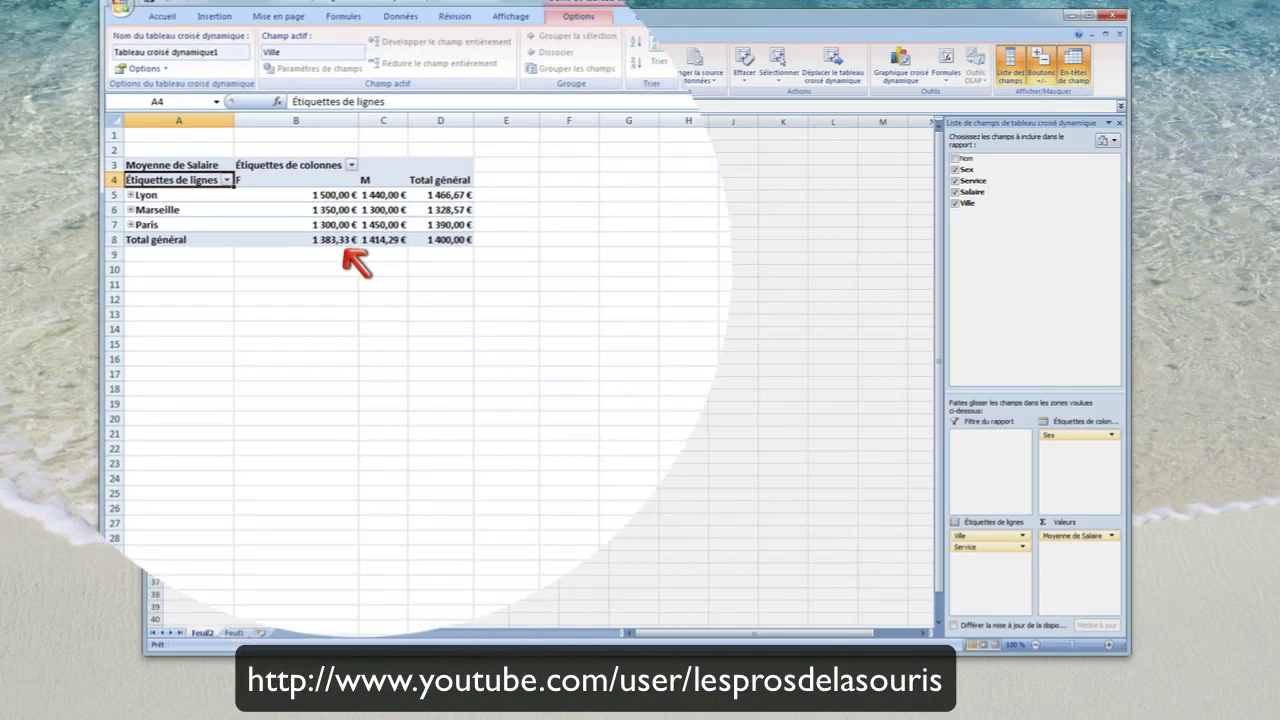
pyautogui.moveTo(268, 228); pyautogui.dragTo(272, 252)
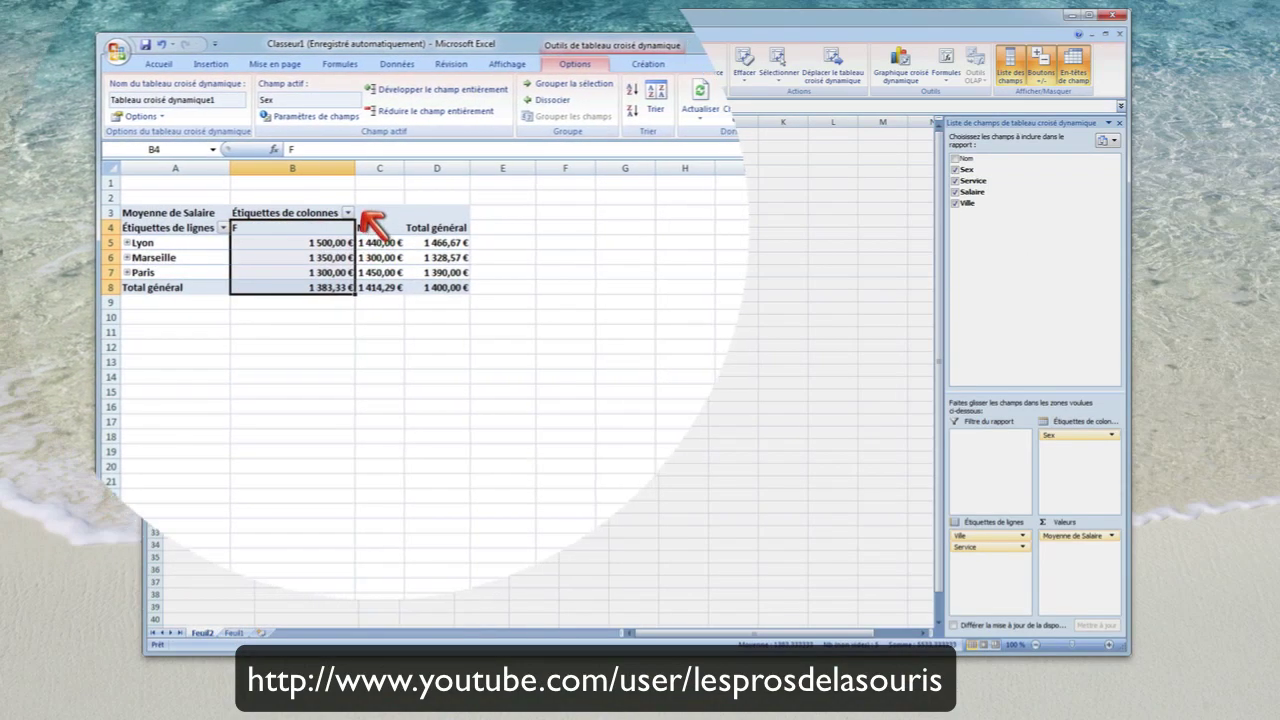
pyautogui.click(364, 217)
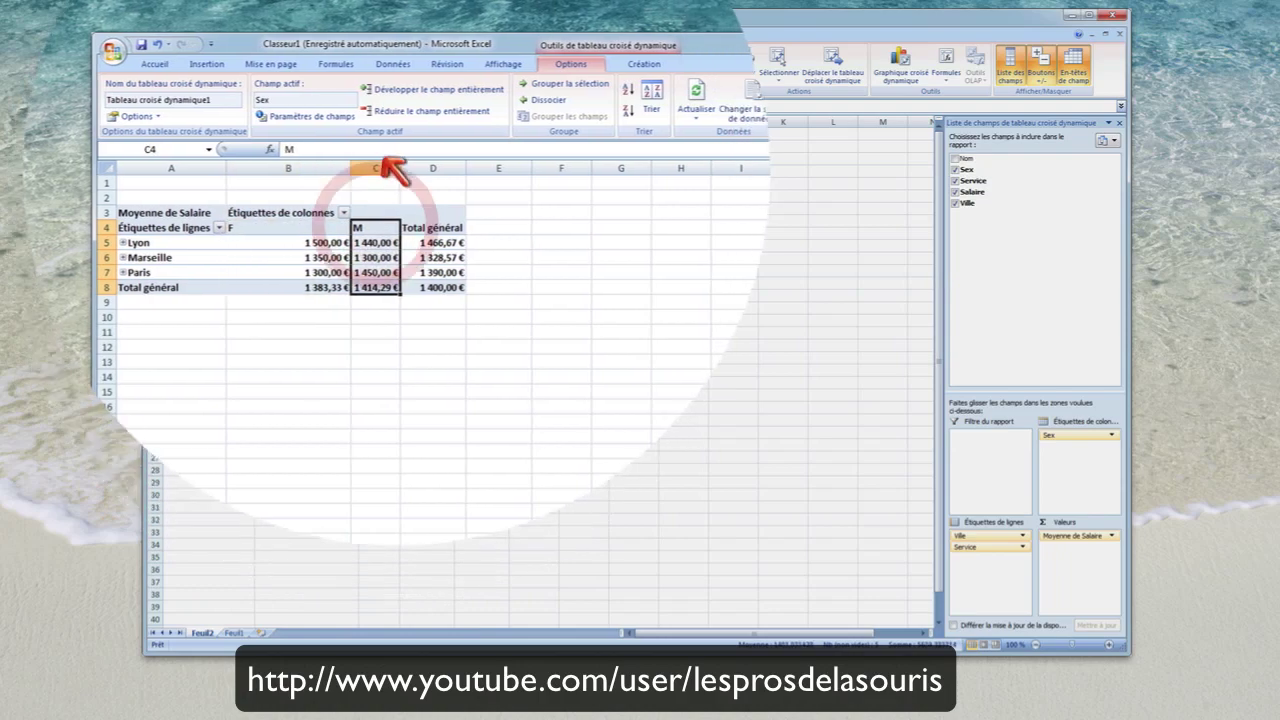
pyautogui.moveTo(400, 167); pyautogui.dragTo(432, 165)
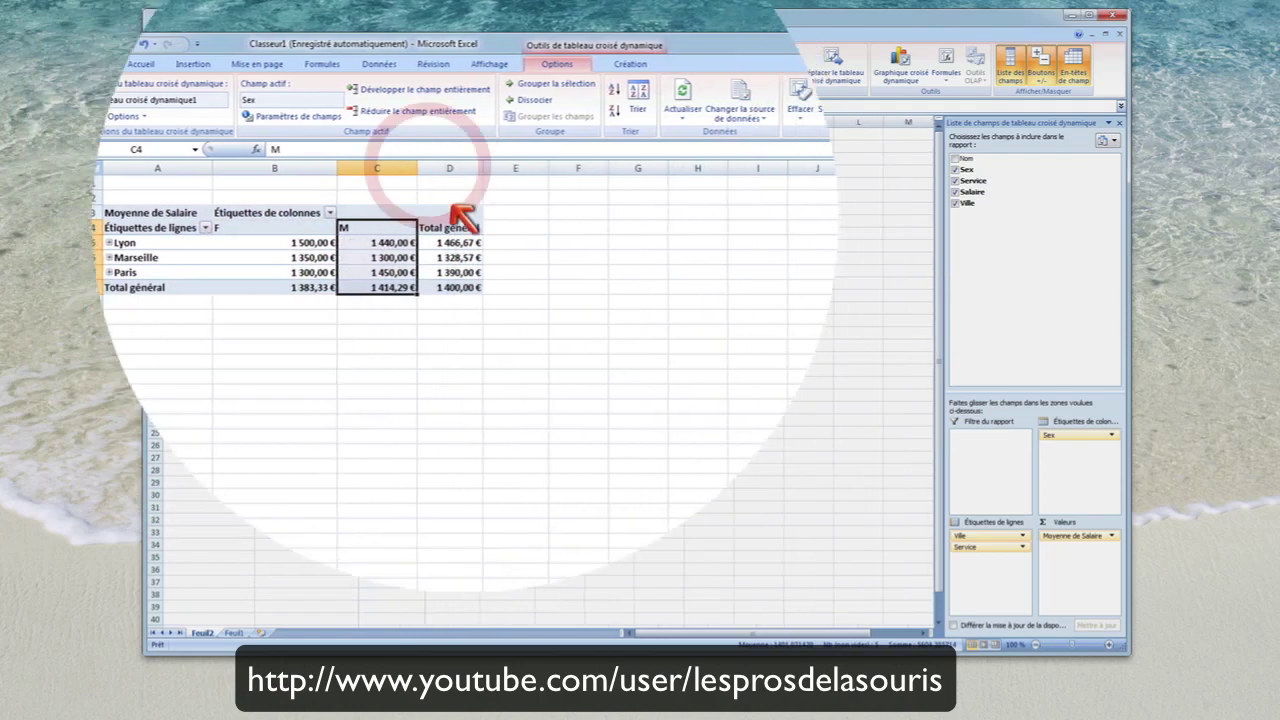
pyautogui.moveTo(483, 168); pyautogui.dragTo(494, 168)
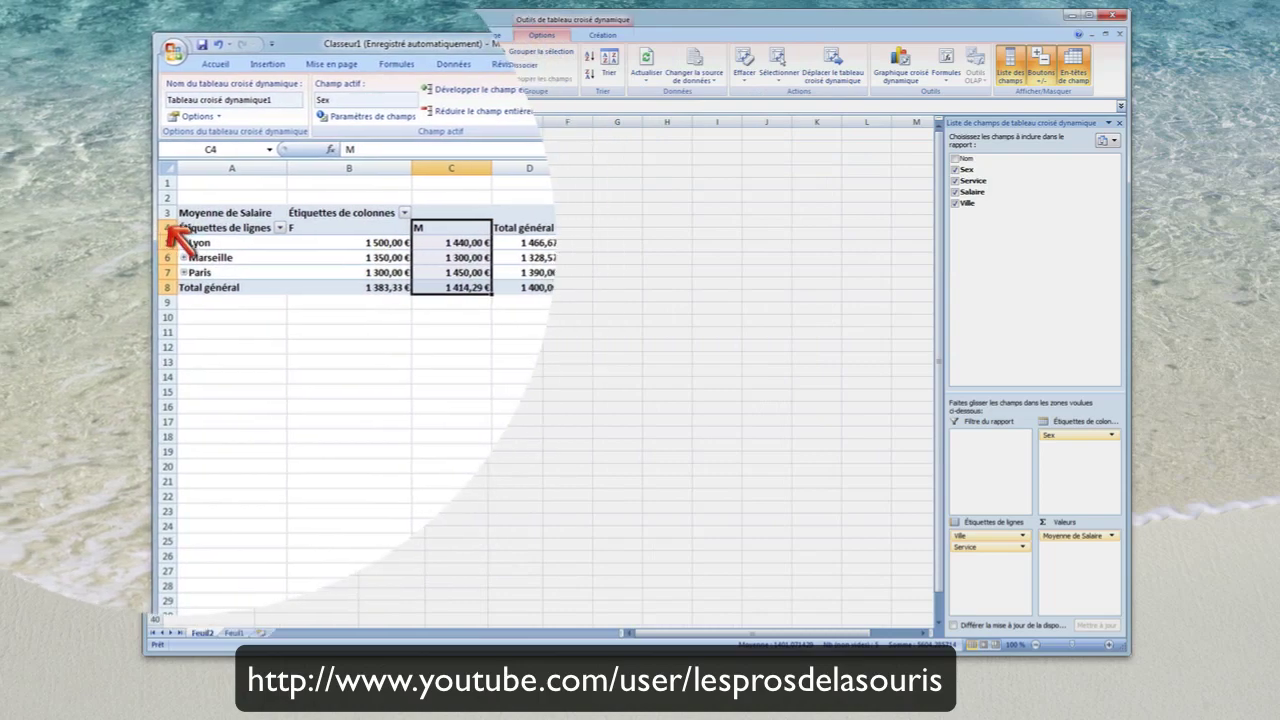
pyautogui.click(182, 242)
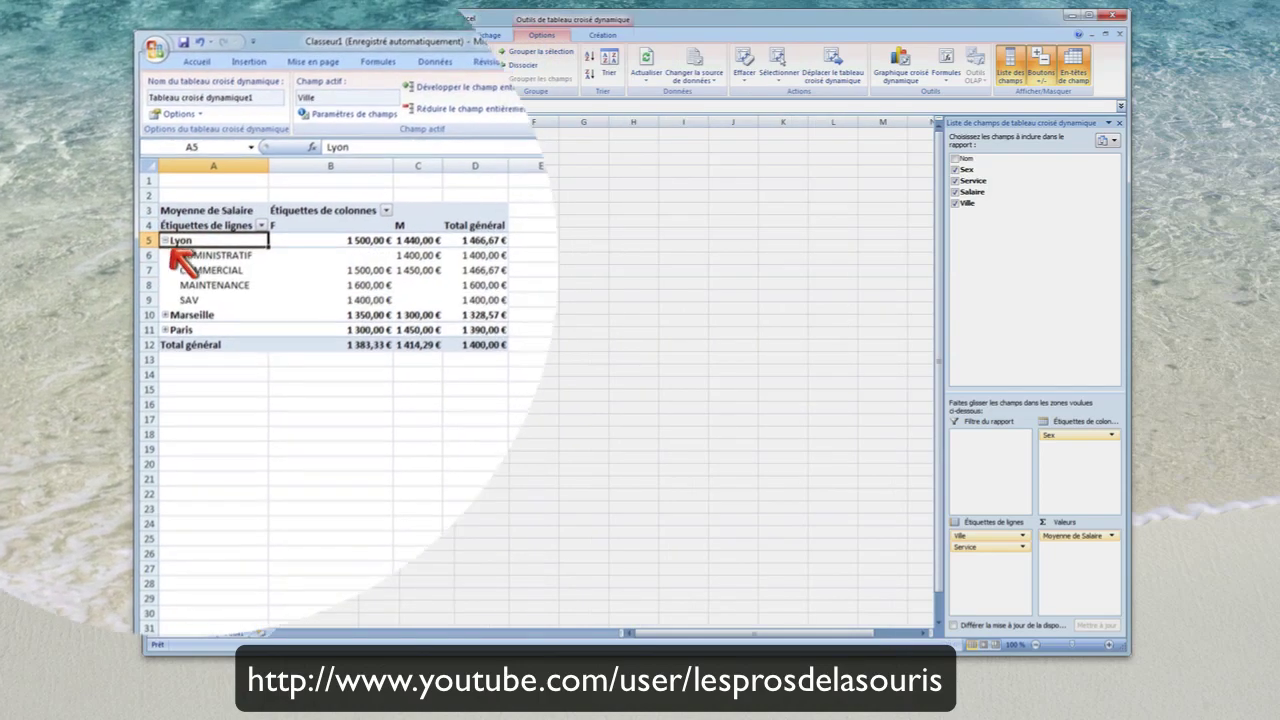
pyautogui.click(210, 272)
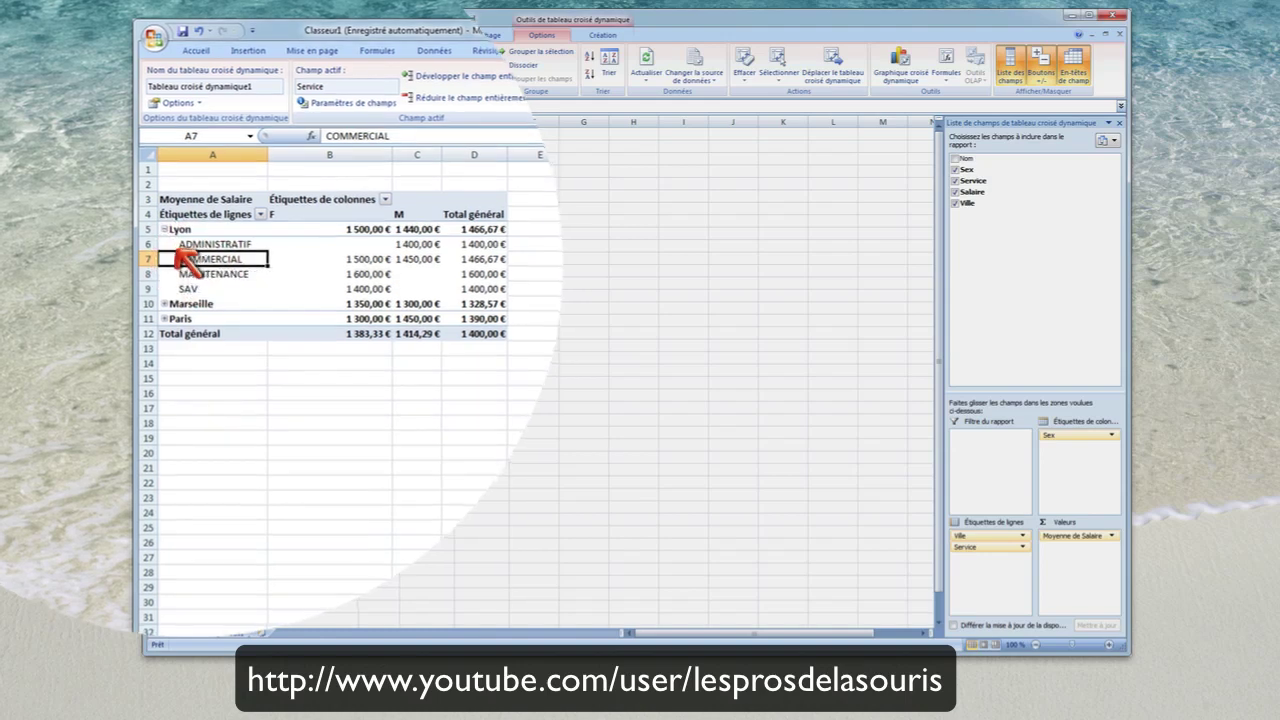
pyautogui.click(300, 266)
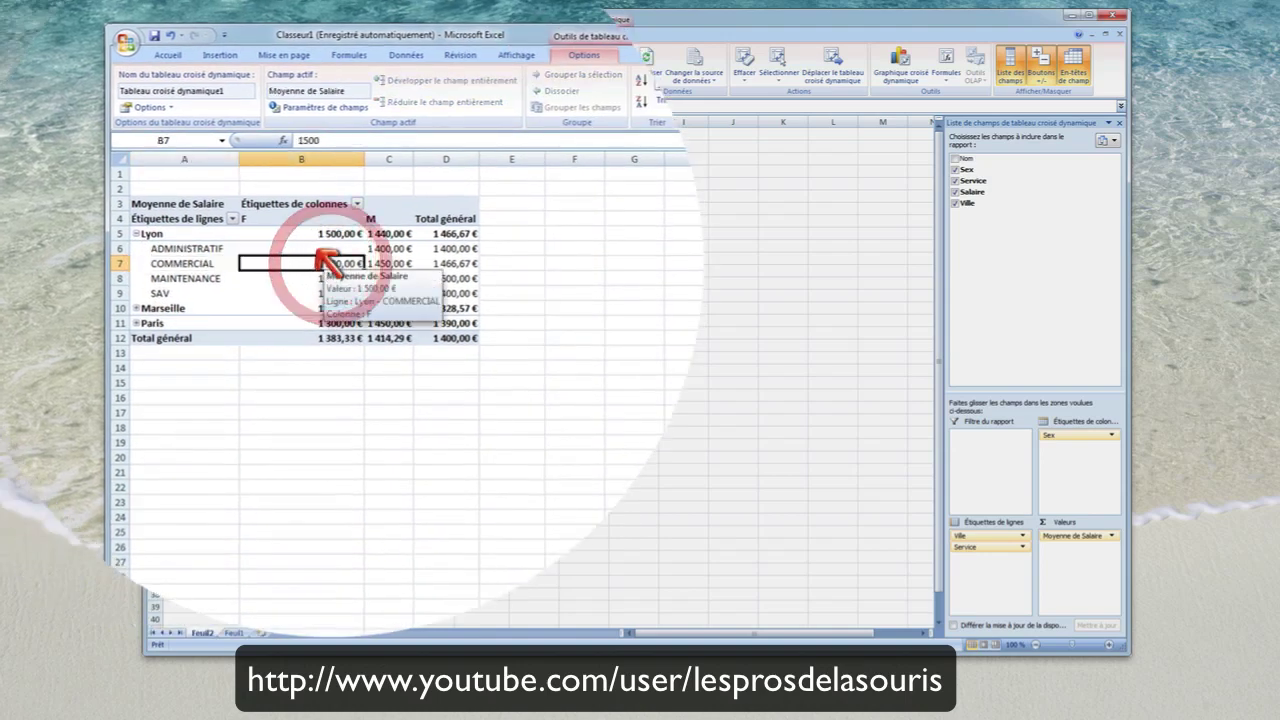
pyautogui.moveTo(380, 258)
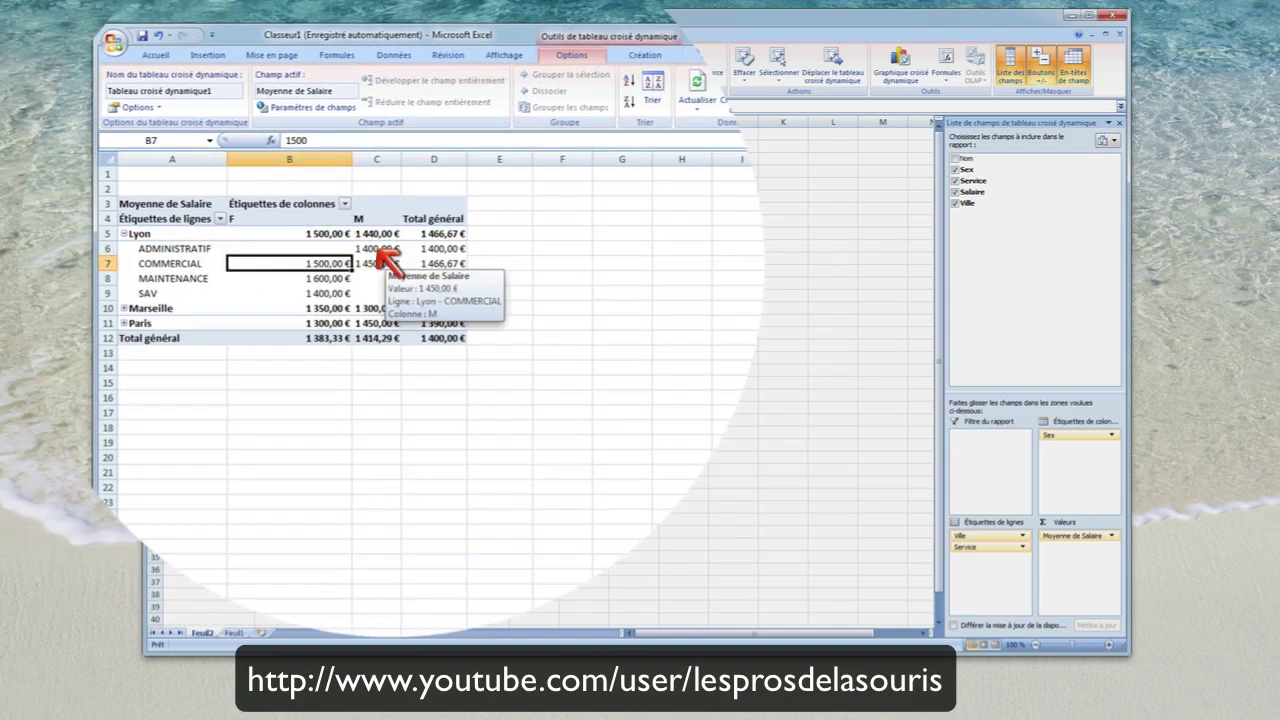
pyautogui.click(380, 256)
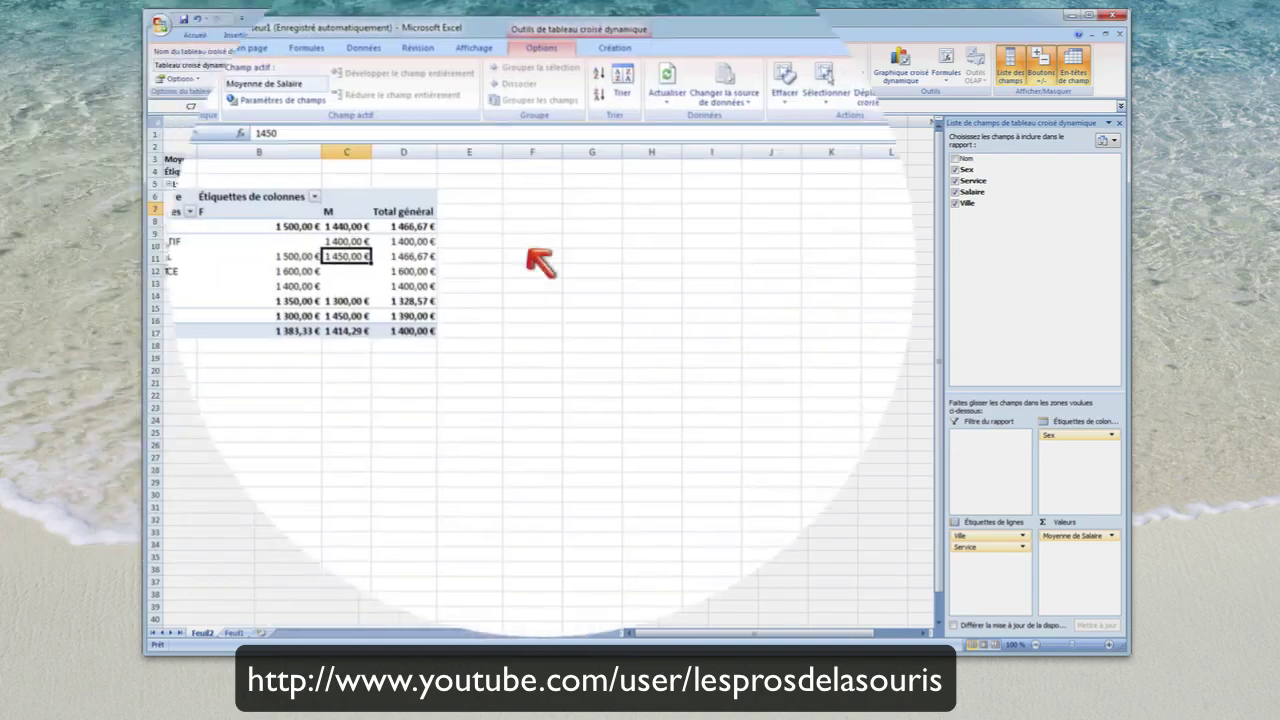
pyautogui.click(425, 255)
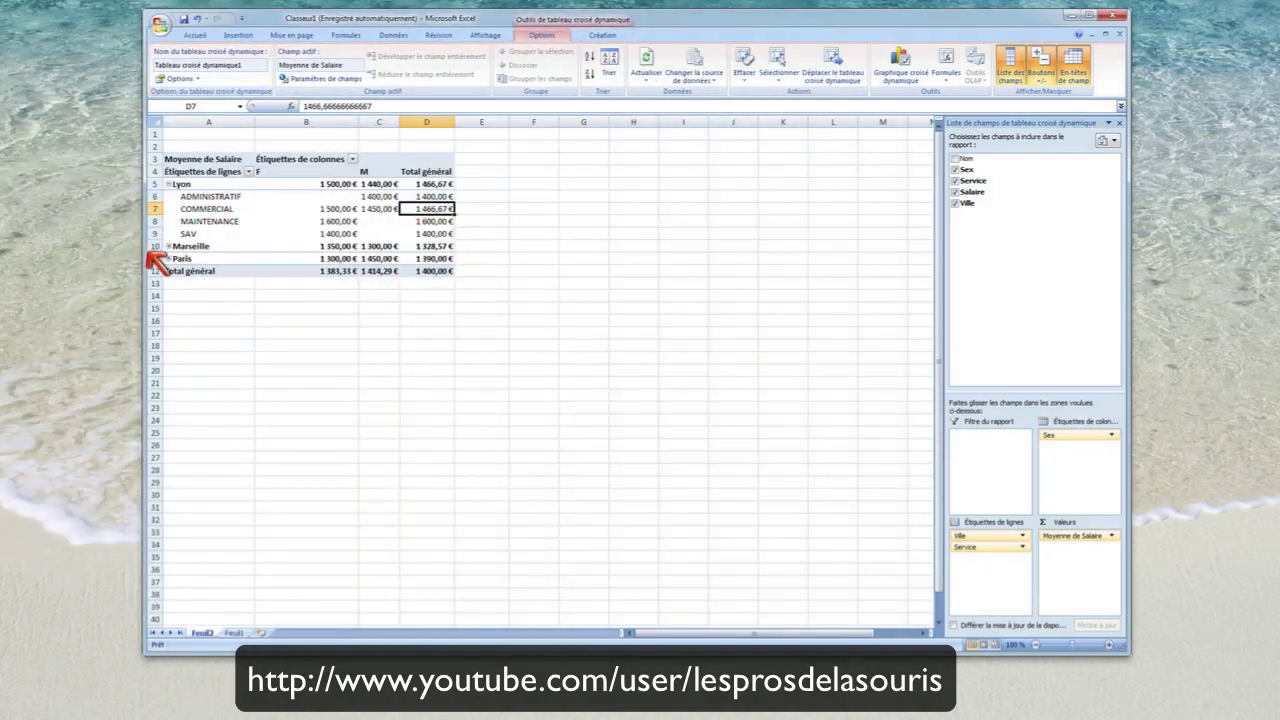
pyautogui.click(168, 246)
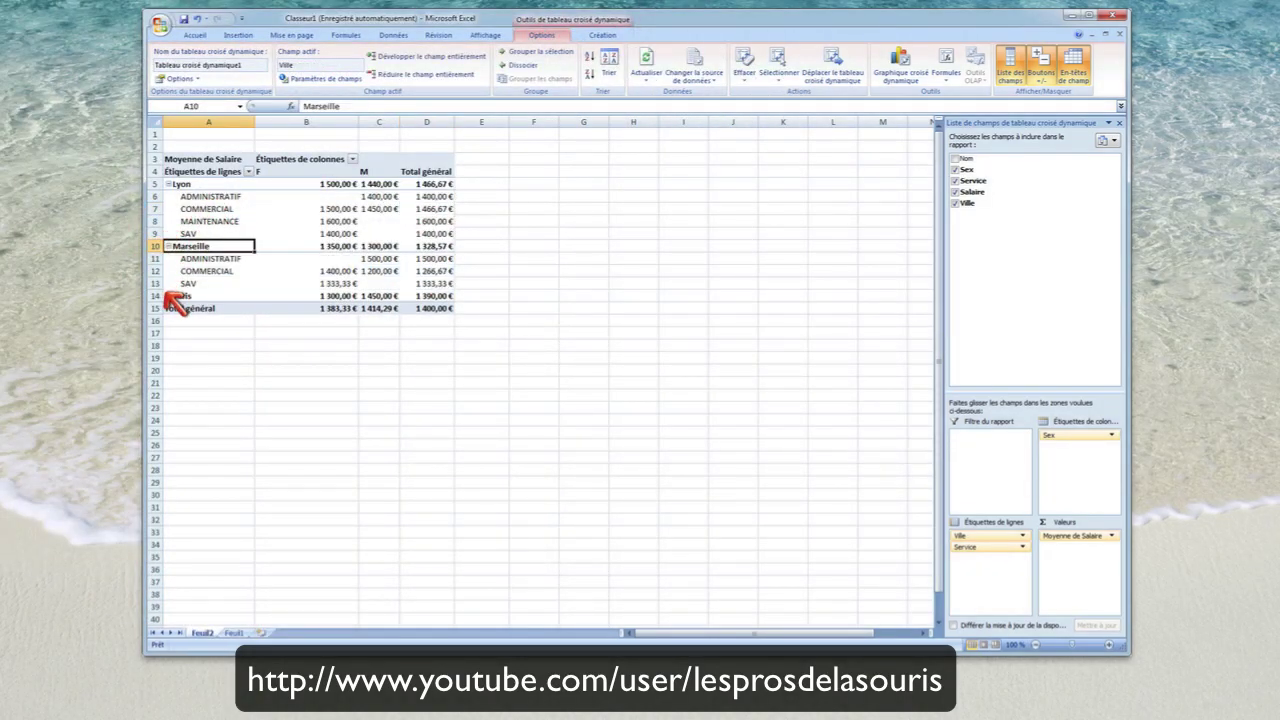
pyautogui.click(165, 294)
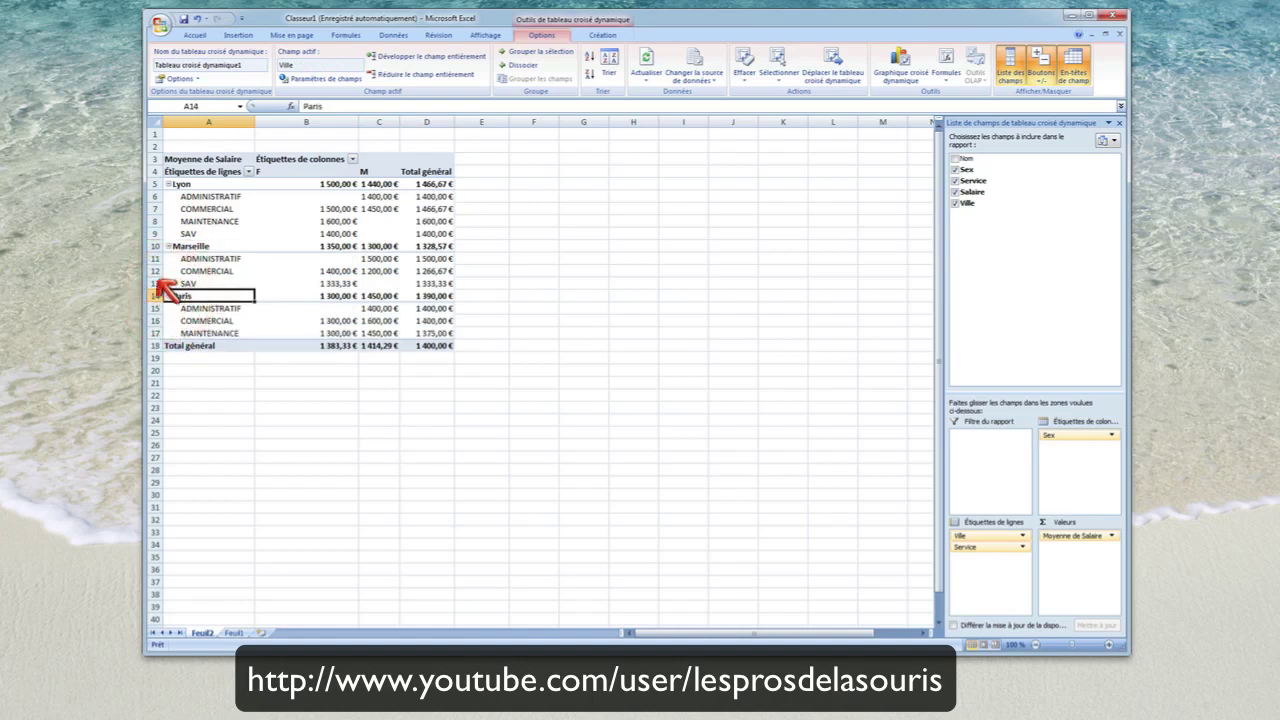
pyautogui.click(168, 246)
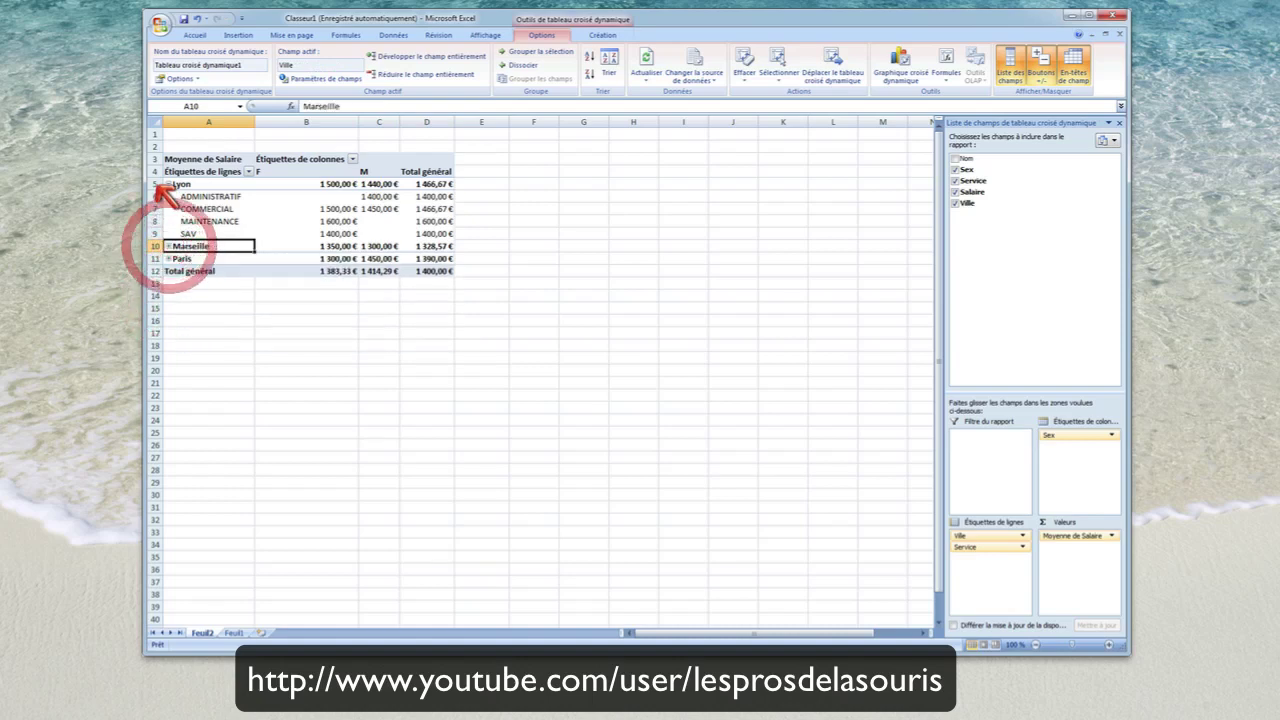
pyautogui.click(168, 184)
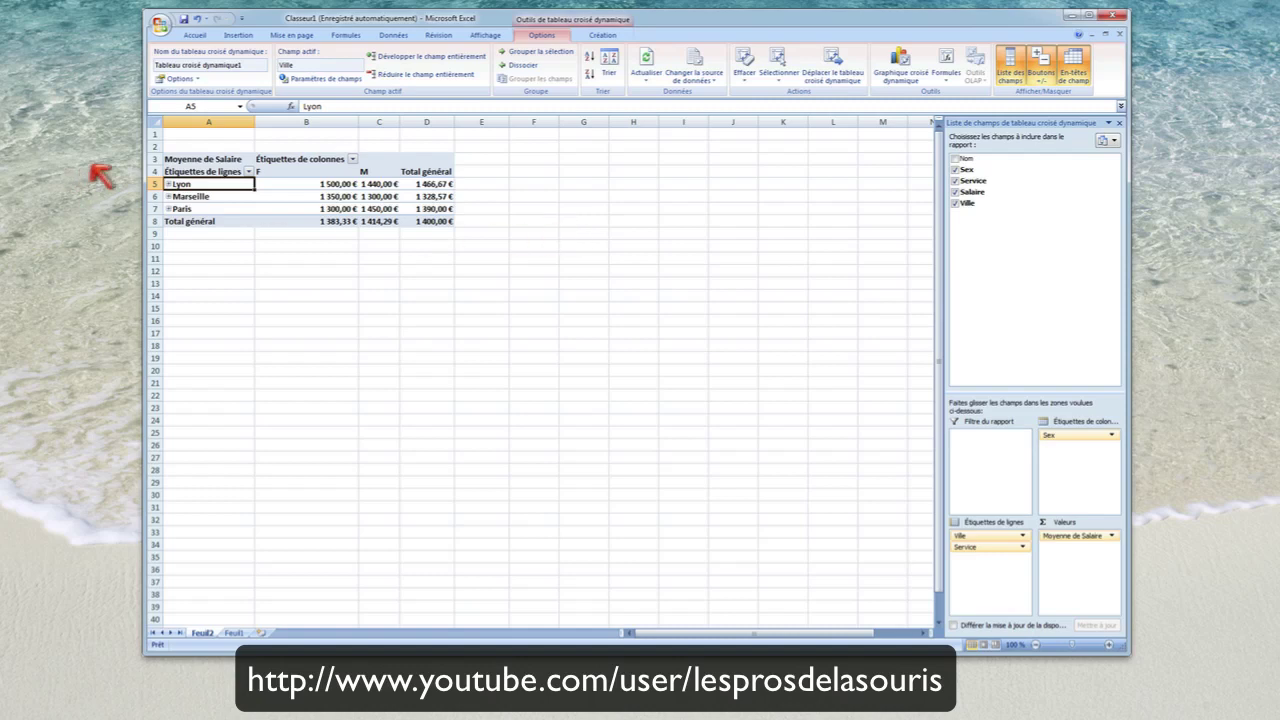
pyautogui.click(167, 183)
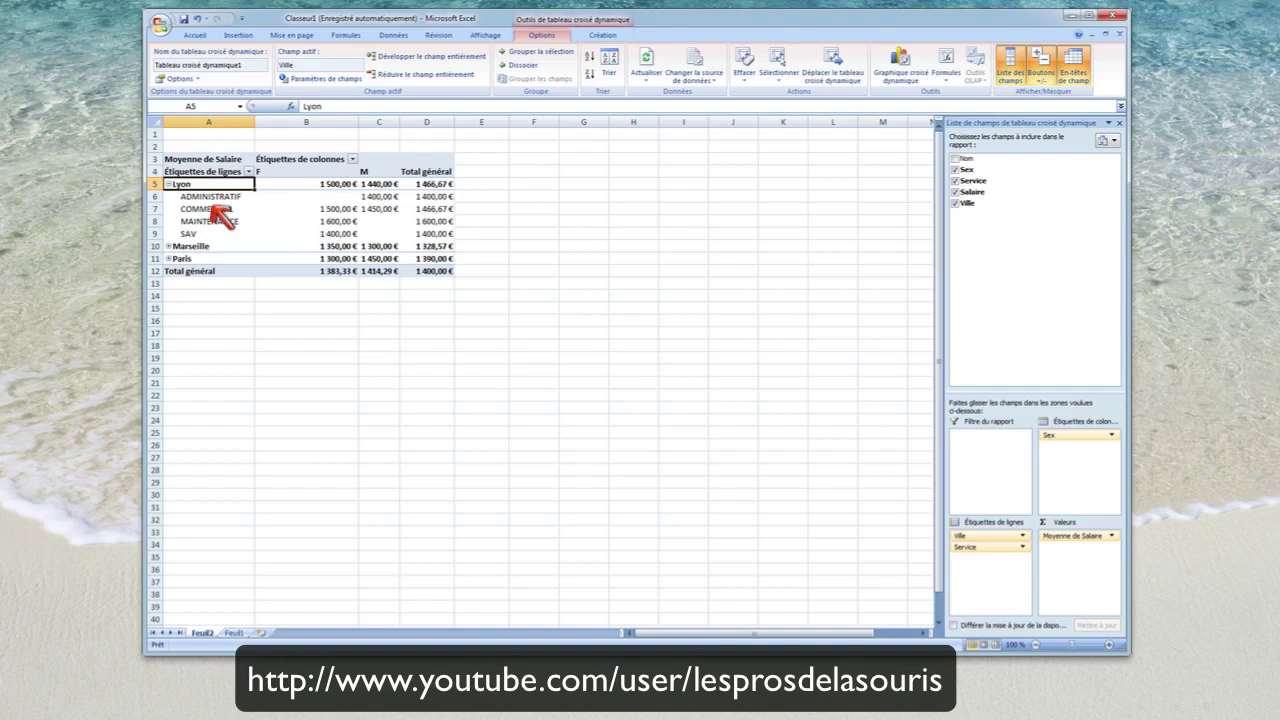
pyautogui.click(168, 185)
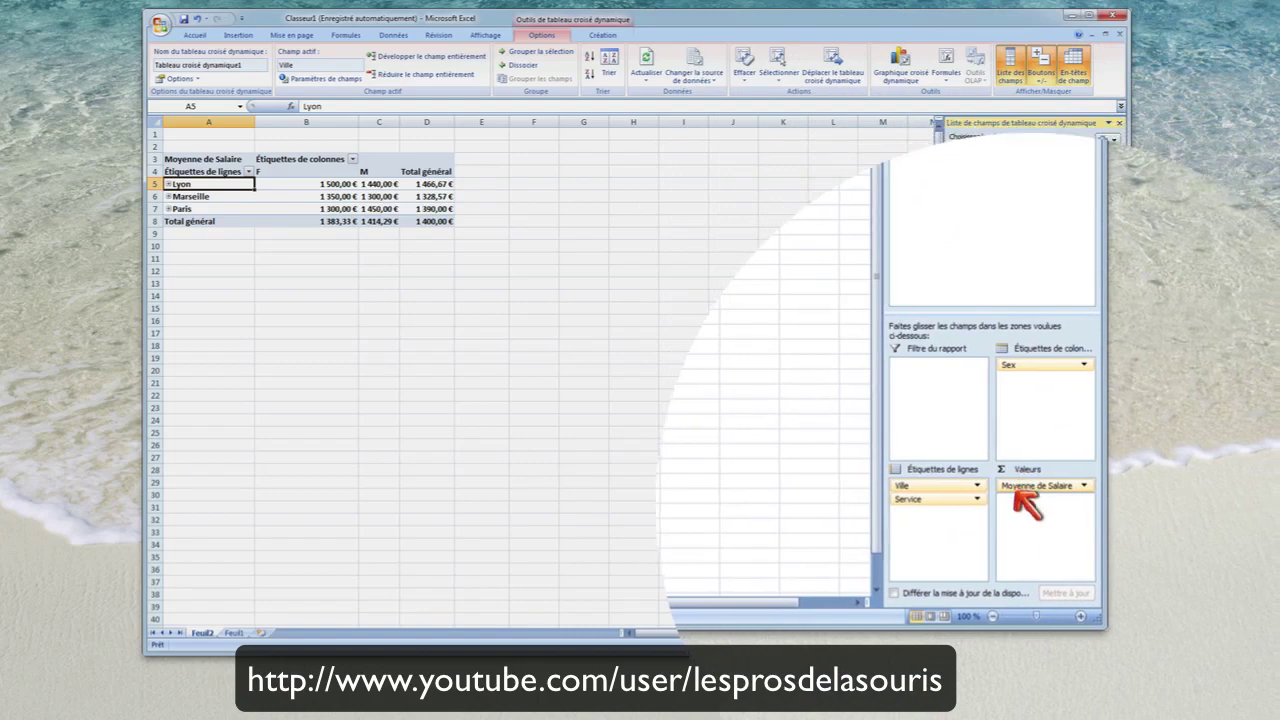
# Add a Nombre de Sex count beside each Moyenne de Salaire in the pivot values.
pyautogui.moveTo(1025, 505); pyautogui.dragTo(1022, 500)
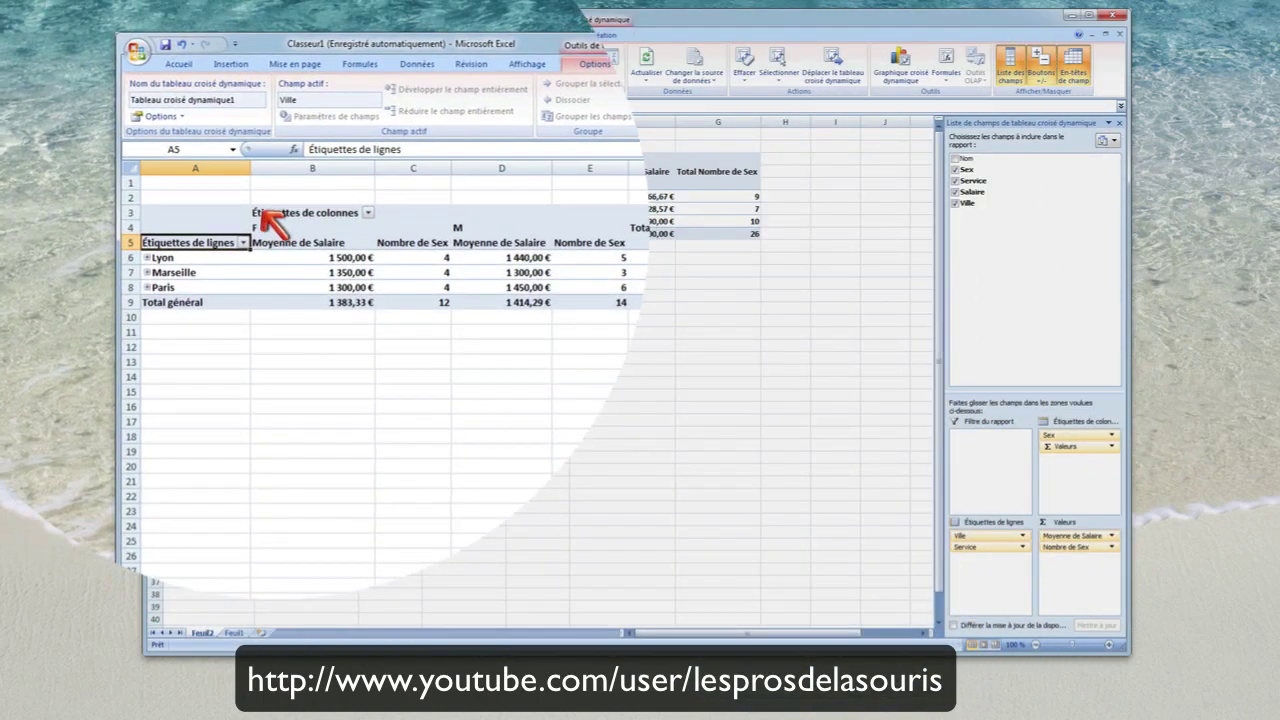
pyautogui.moveTo(275, 206); pyautogui.dragTo(275, 259)
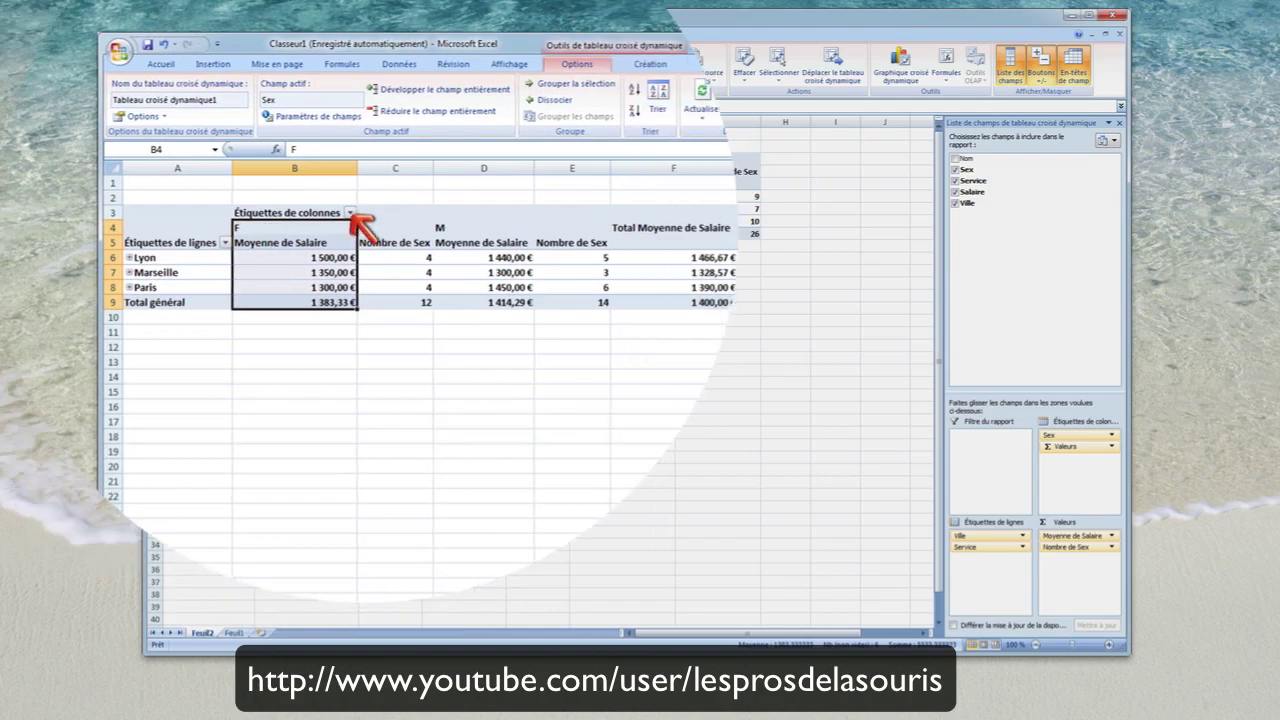
pyautogui.moveTo(352, 228); pyautogui.dragTo(395, 300)
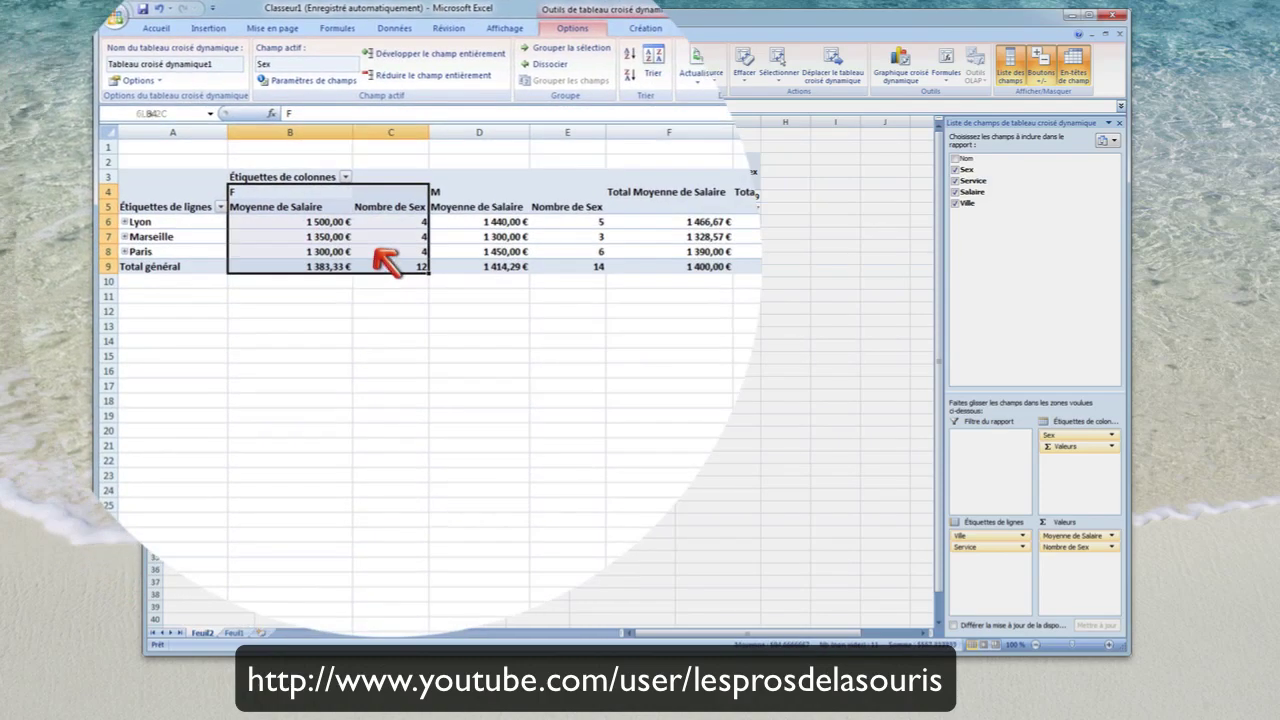
# Centre the count columns C (F), E (M) and G (total).
pyautogui.click(390, 132)
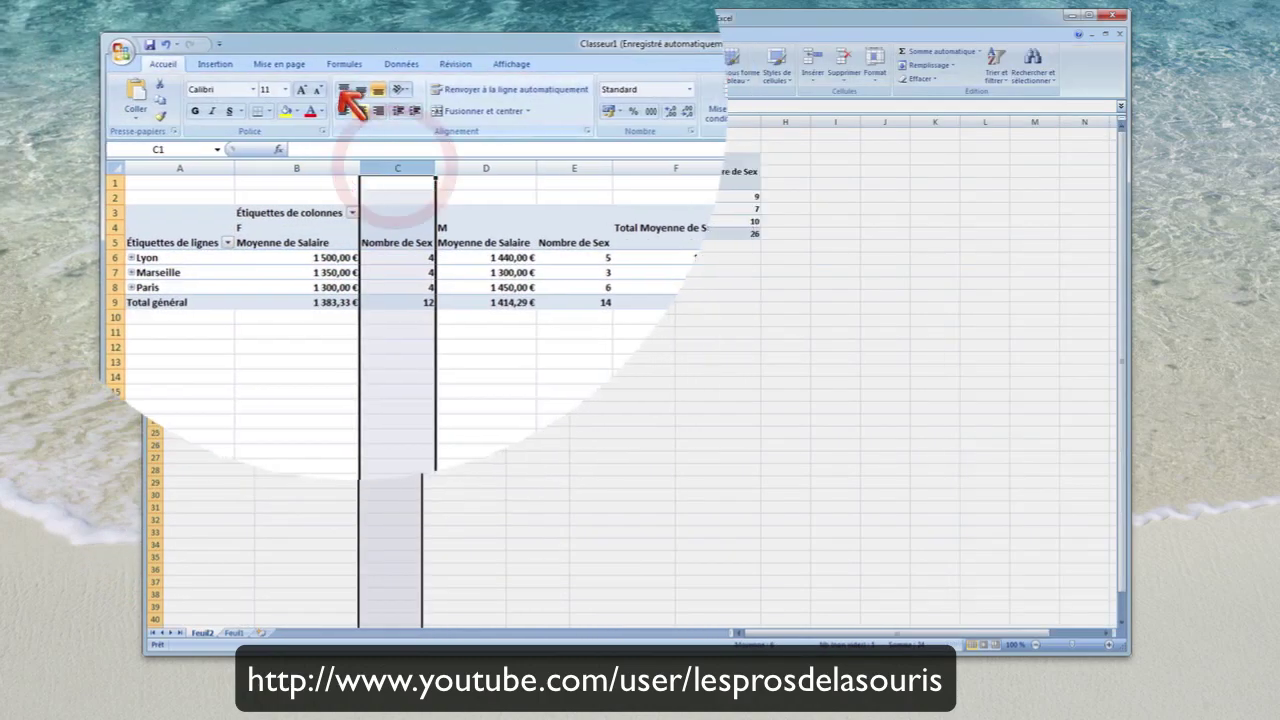
pyautogui.click(358, 110)
pyautogui.click(572, 168)
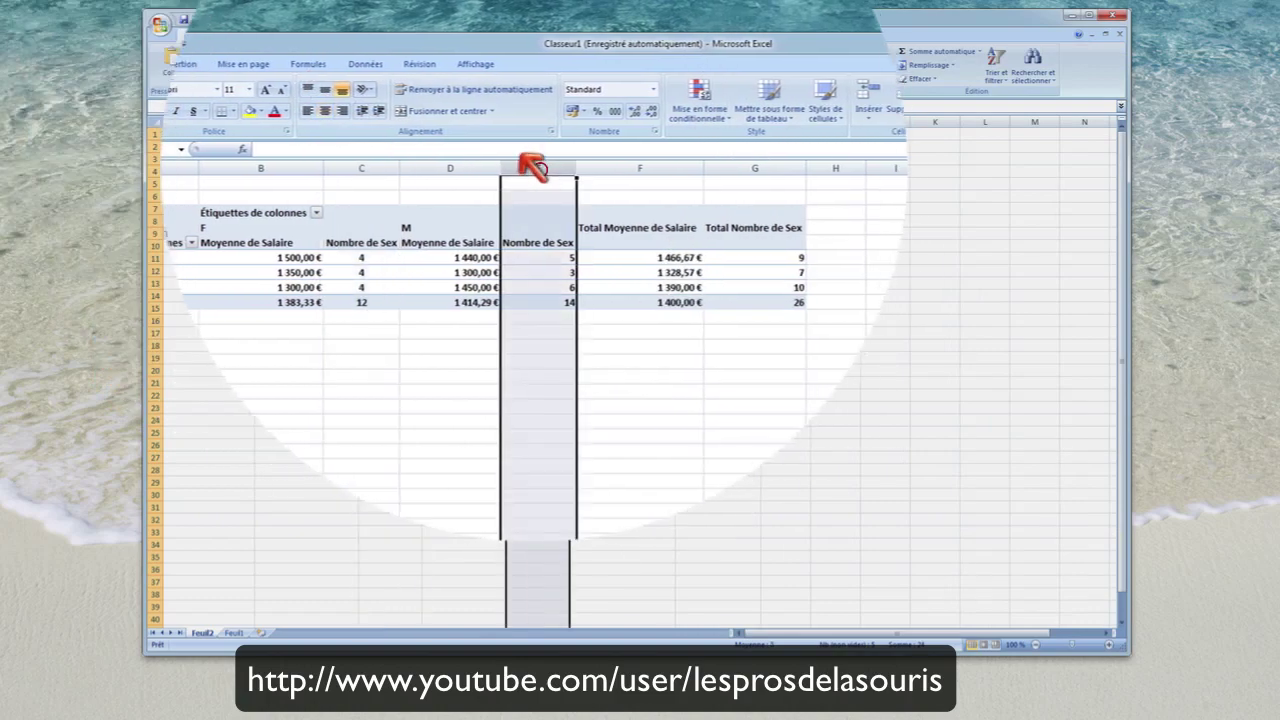
pyautogui.click(358, 110)
pyautogui.click(730, 167)
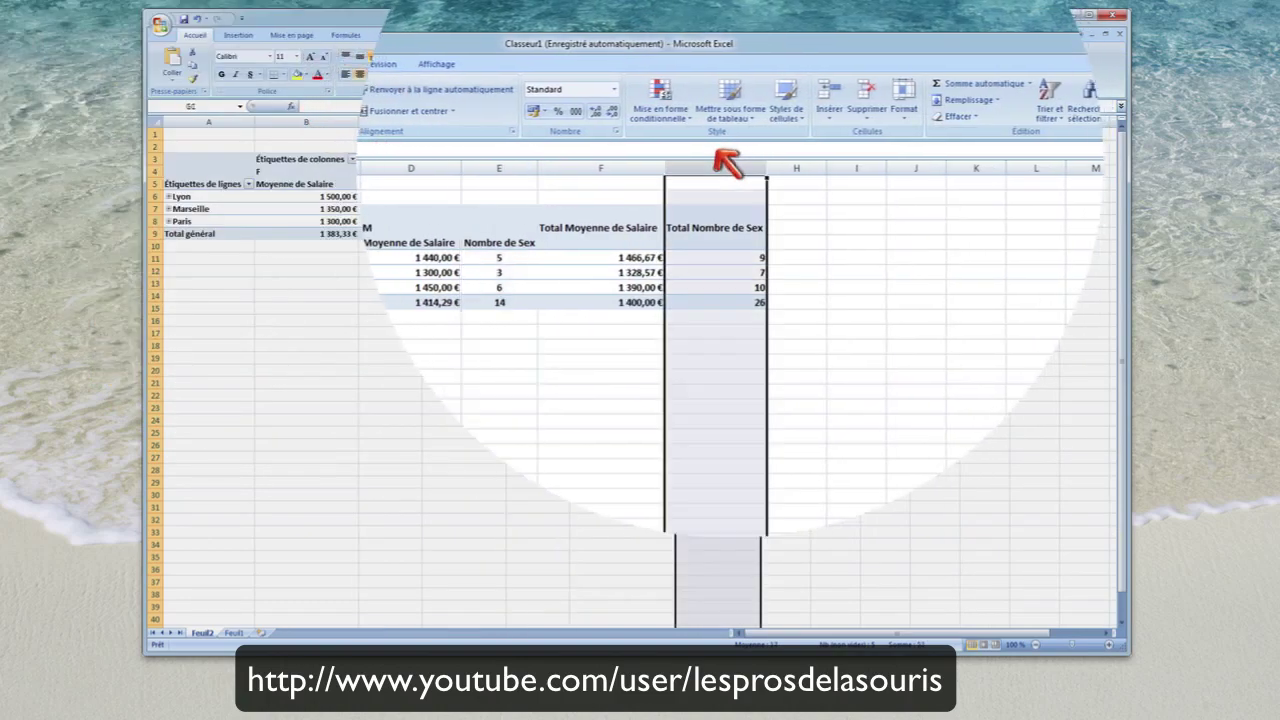
pyautogui.click(325, 110)
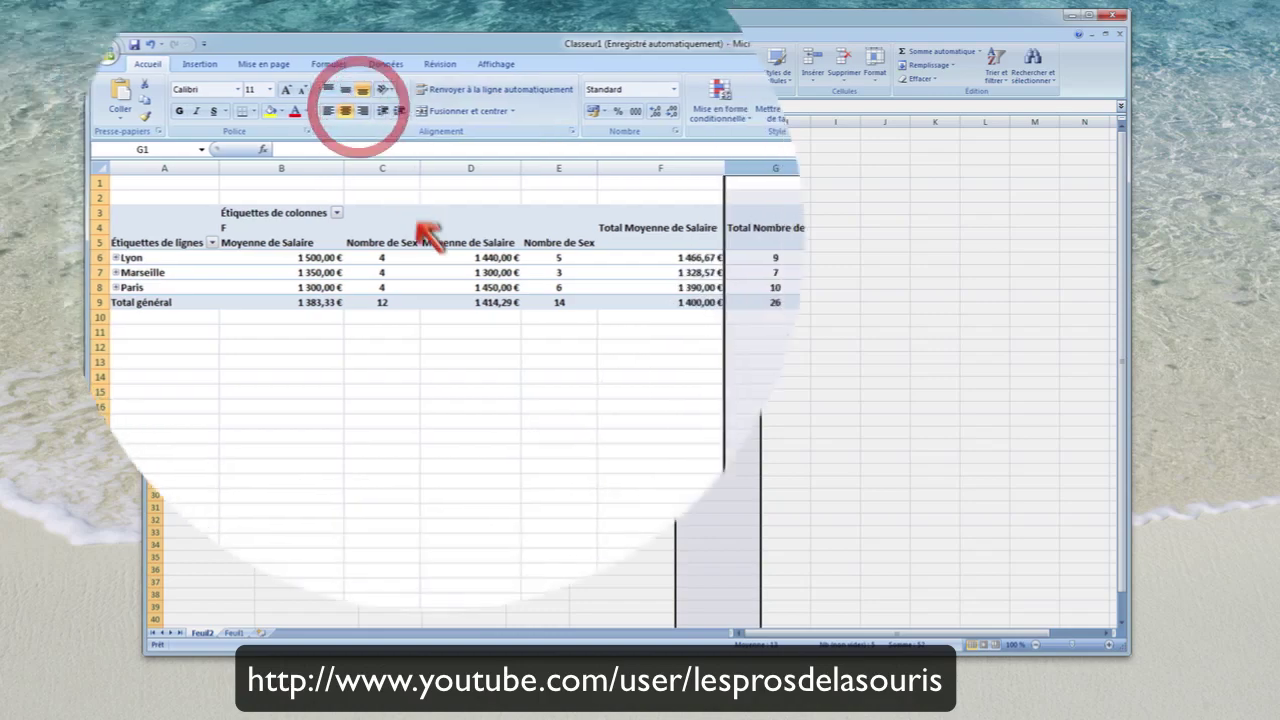
pyautogui.moveTo(286, 222)
pyautogui.mouseDown()
pyautogui.moveTo(280, 250)
pyautogui.moveTo(380, 264)
pyautogui.mouseUp()
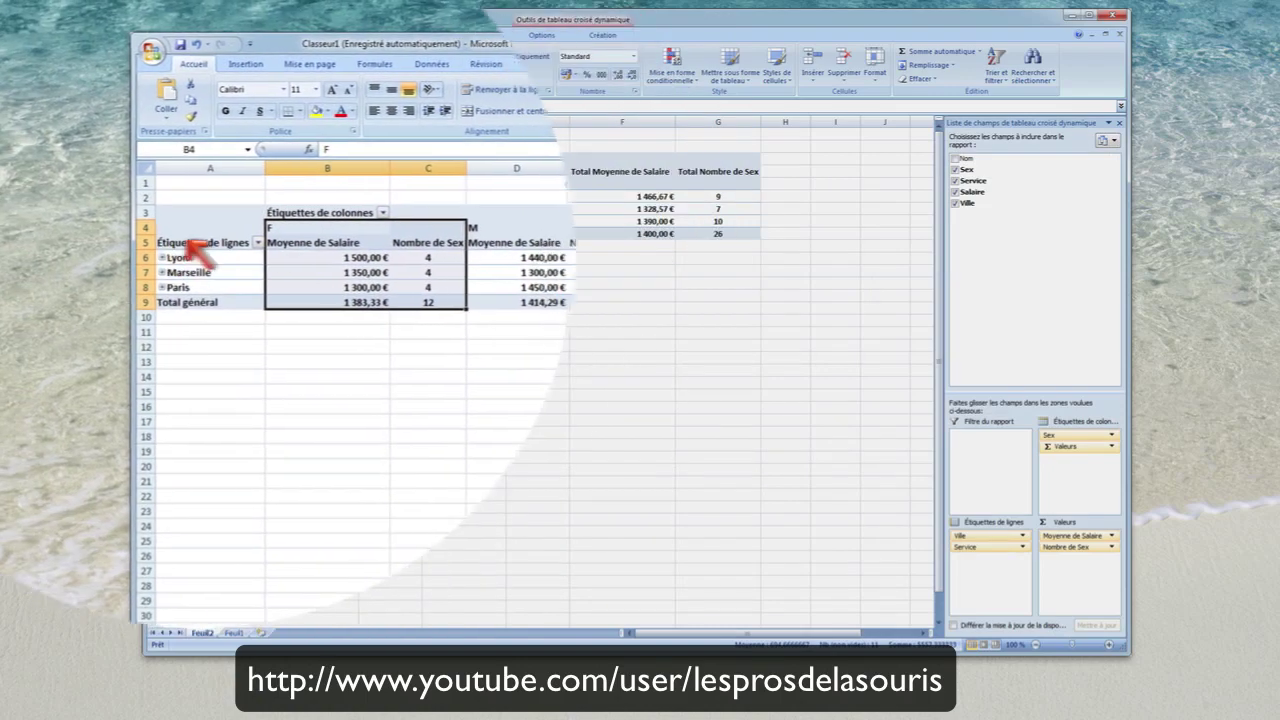
# Expand Lyon and review ADMINISTRATIF's empty F cells and its M average salary.
pyautogui.moveTo(404, 251)
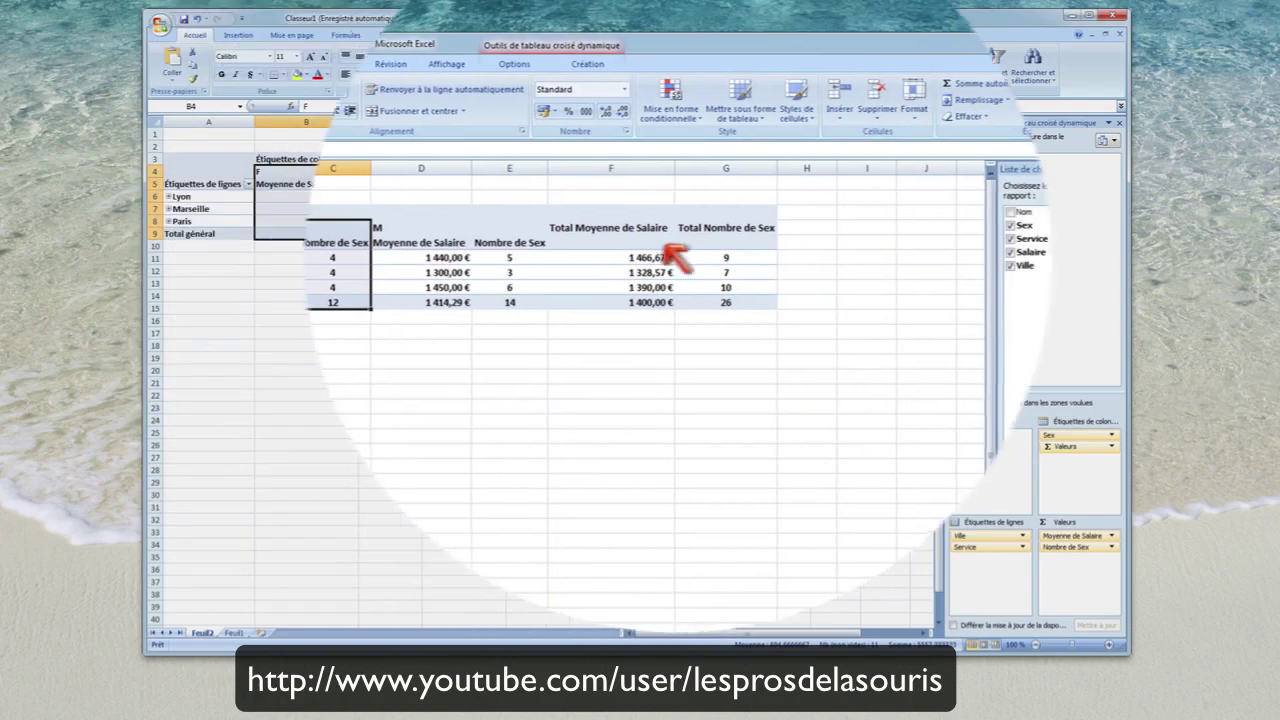
pyautogui.moveTo(718, 250)
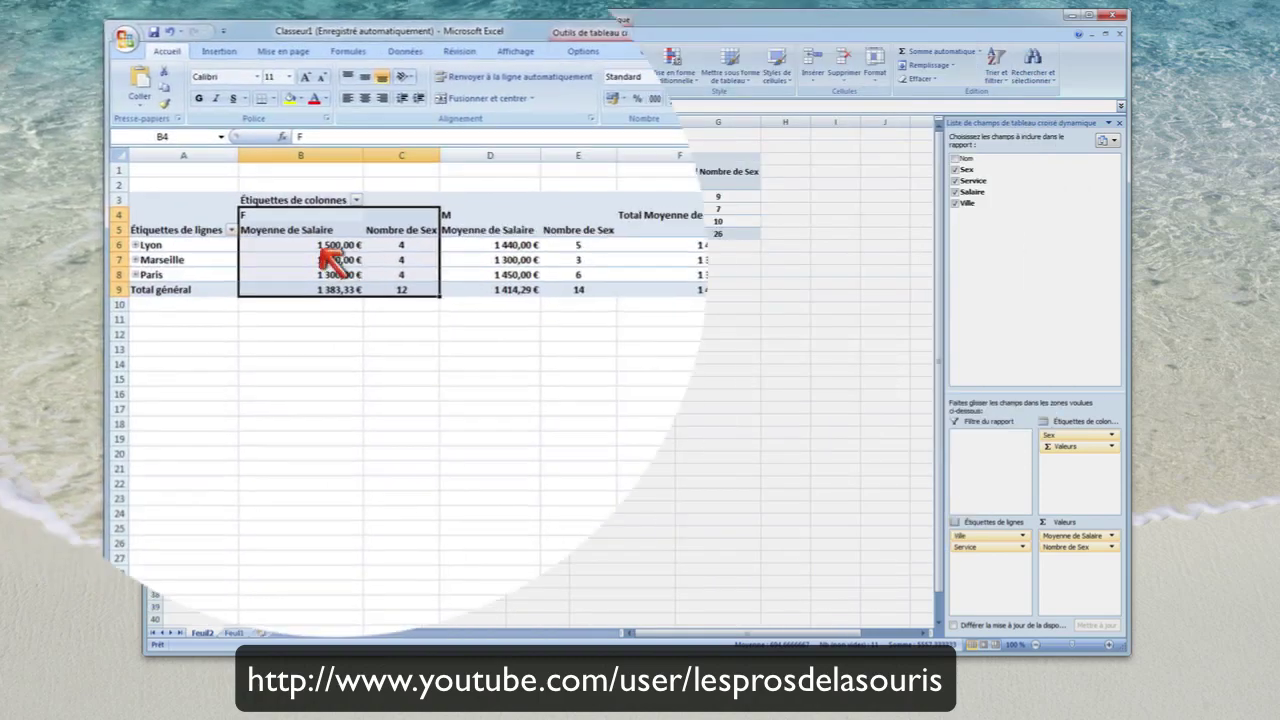
pyautogui.moveTo(306, 248)
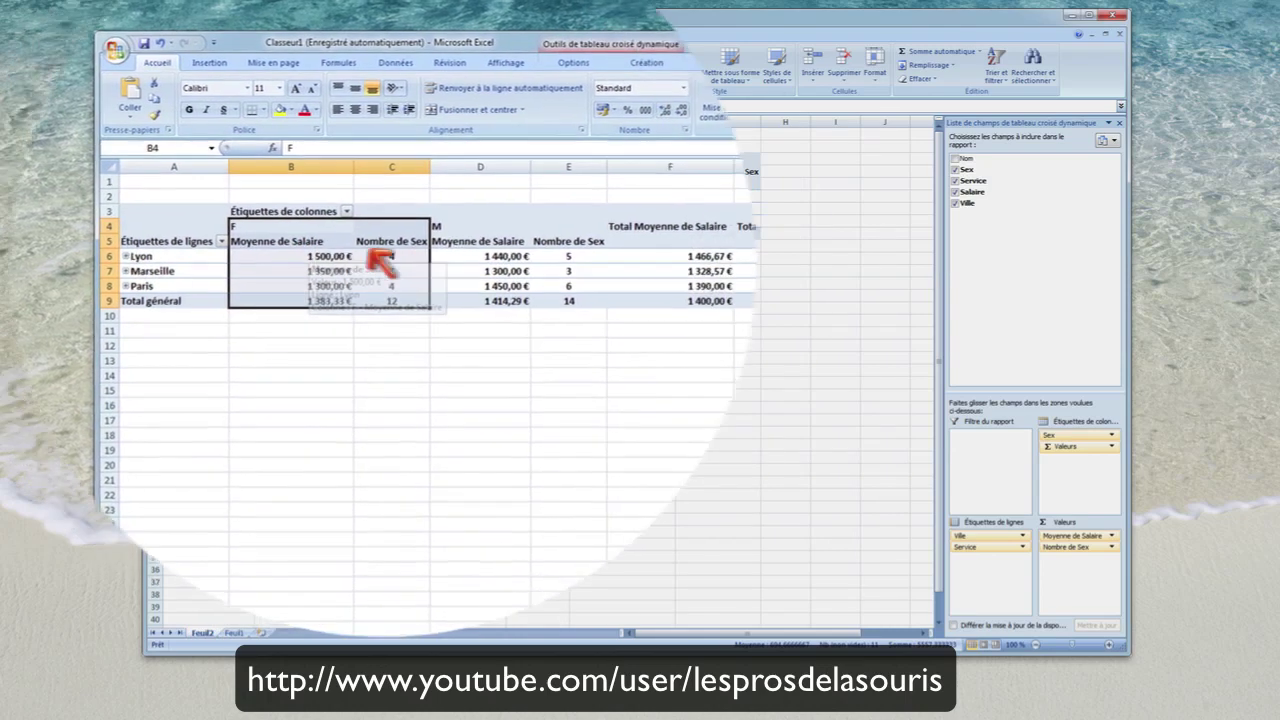
pyautogui.moveTo(445, 250)
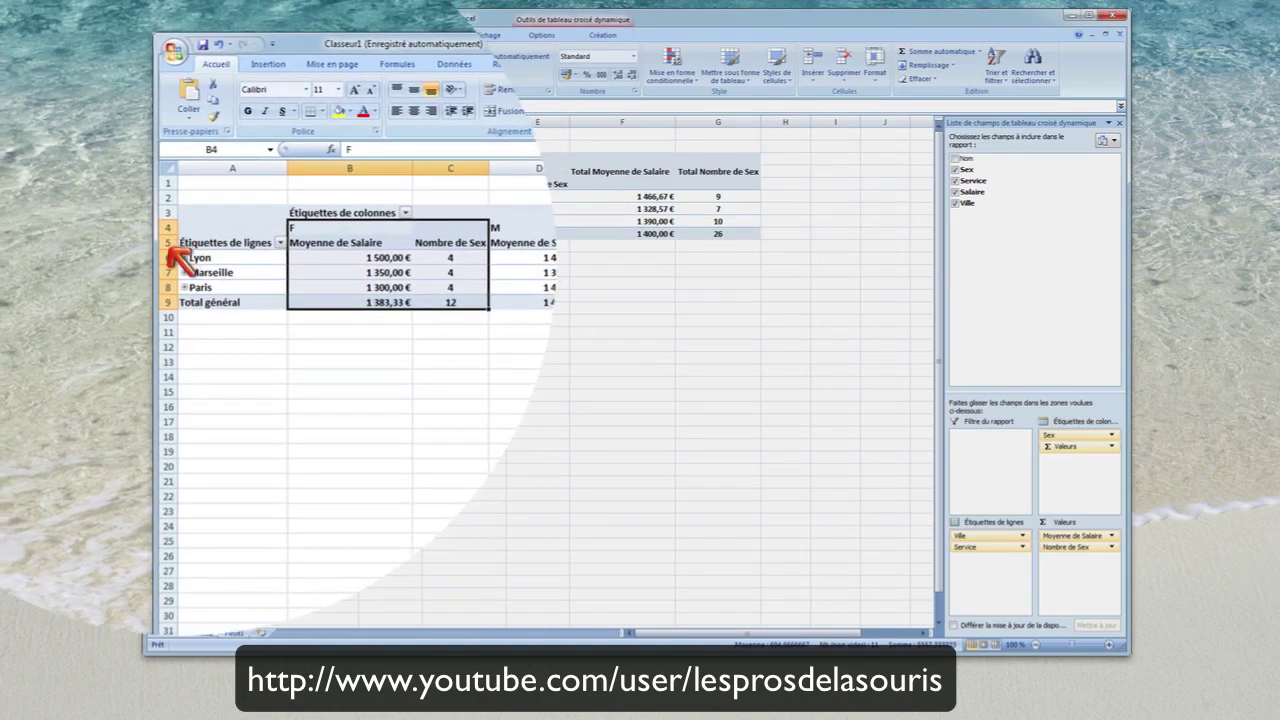
pyautogui.click(182, 257)
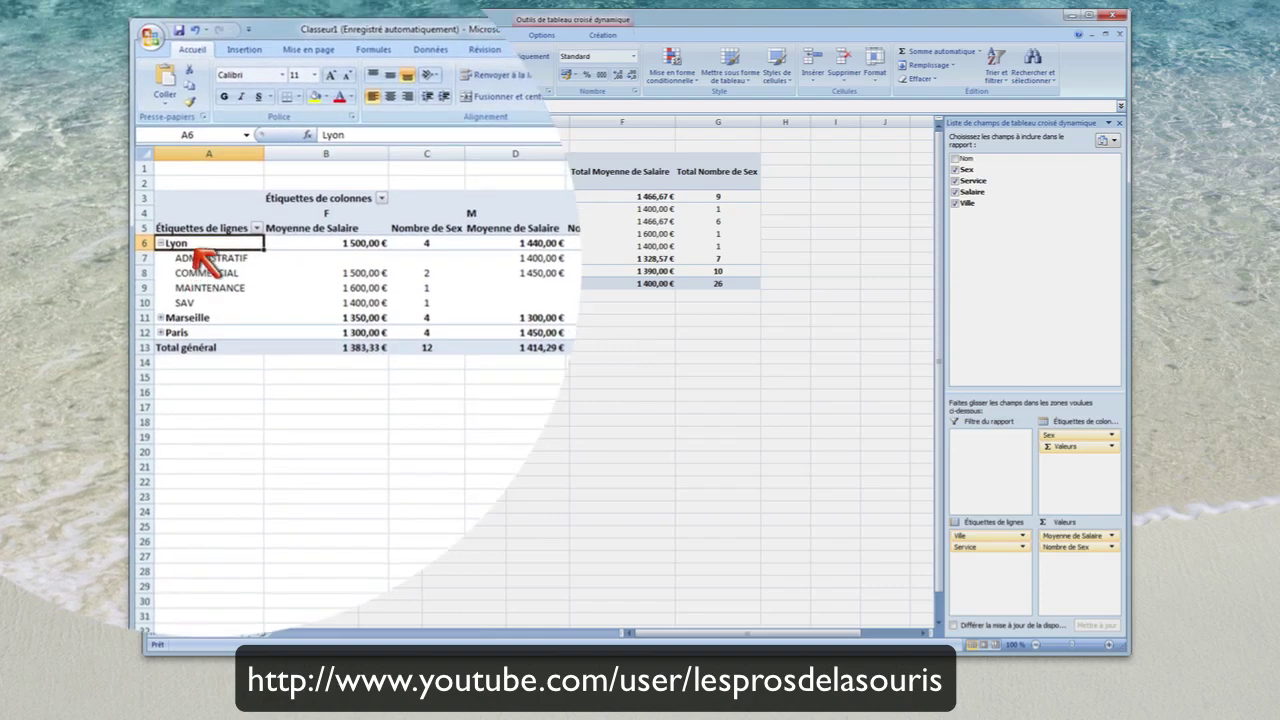
pyautogui.click(205, 236)
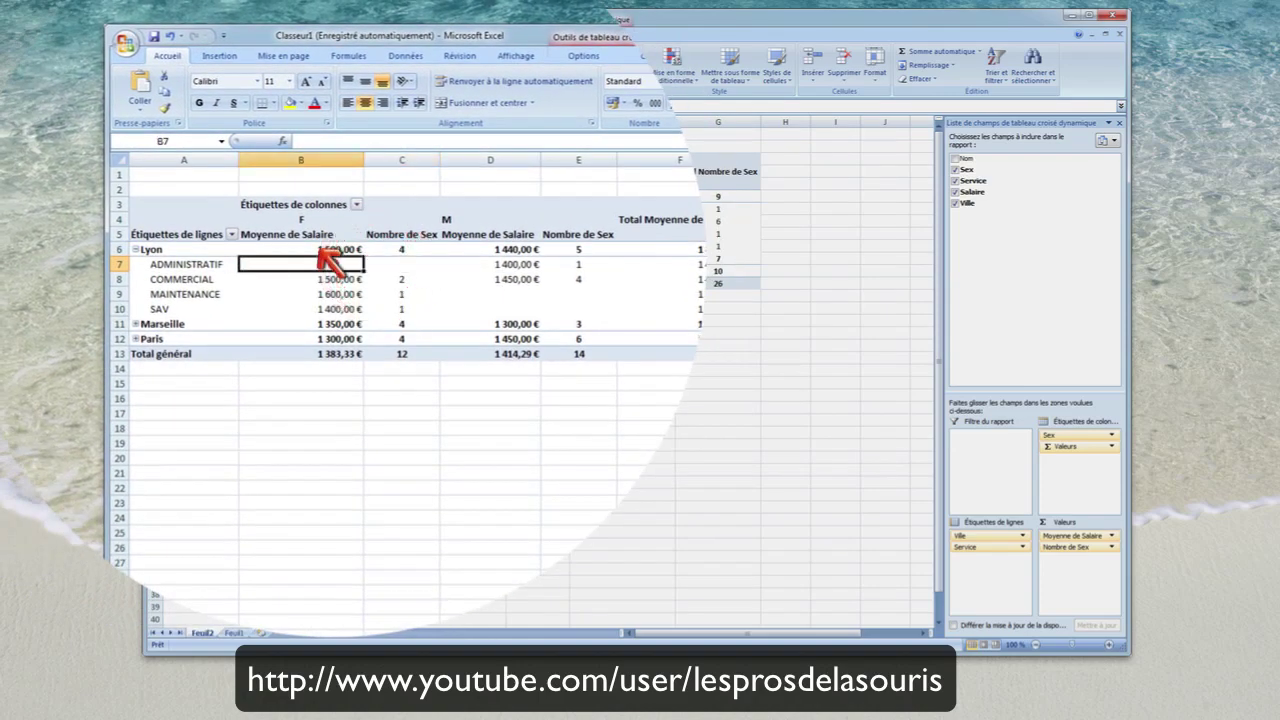
pyautogui.moveTo(355, 264); pyautogui.dragTo(543, 263)
pyautogui.click(462, 260)
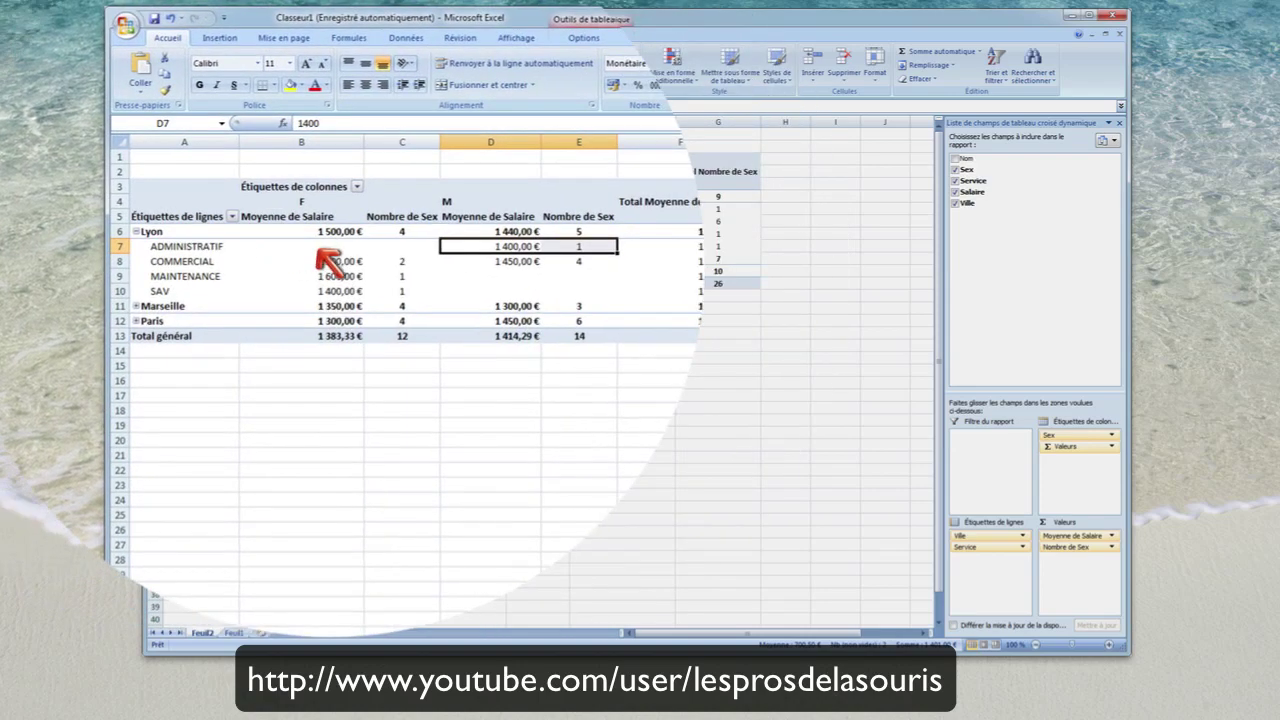
# Review COMMERCIAL's F and M average salaries and counts, including the F count of 2.
pyautogui.click(321, 253)
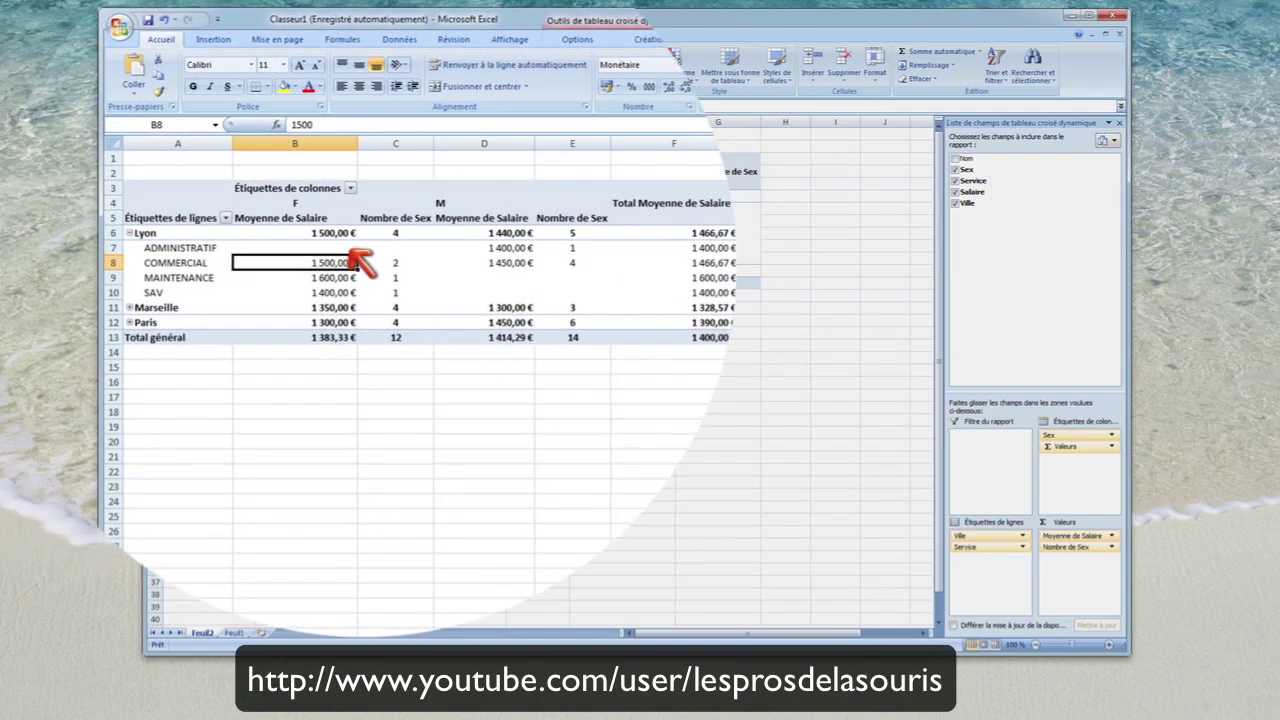
pyautogui.click(385, 260)
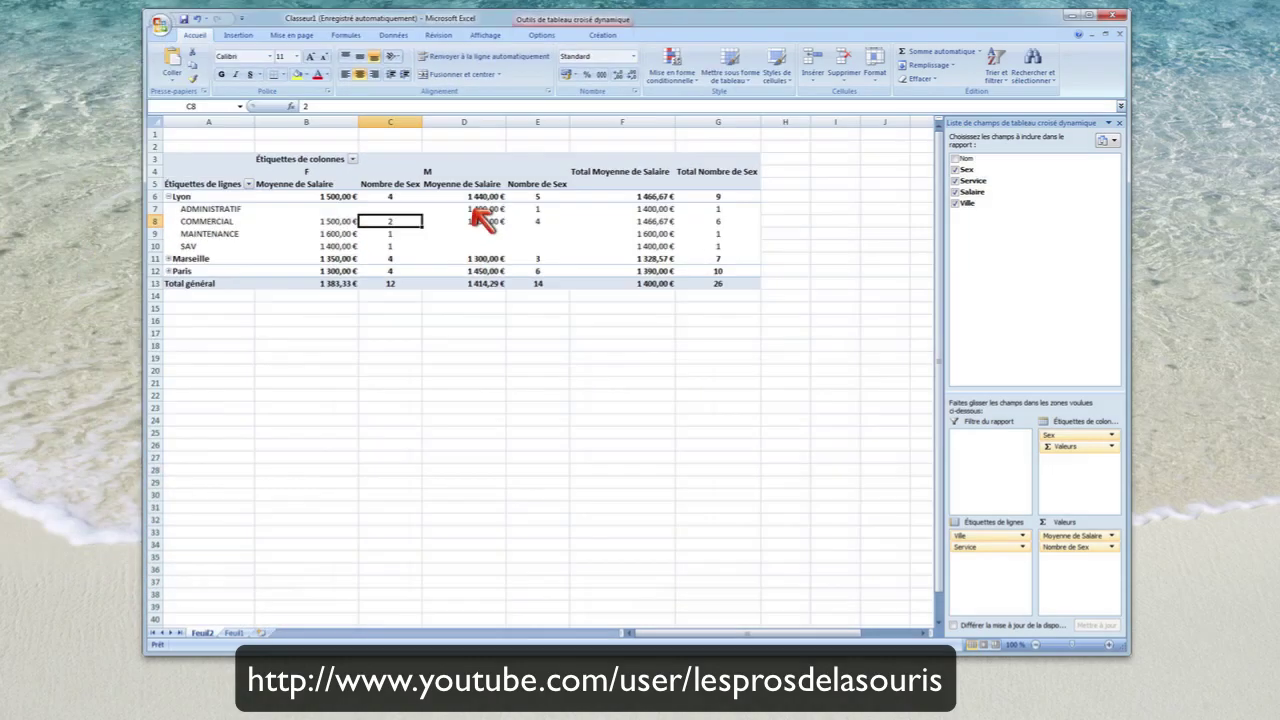
pyautogui.moveTo(480, 218); pyautogui.dragTo(520, 220)
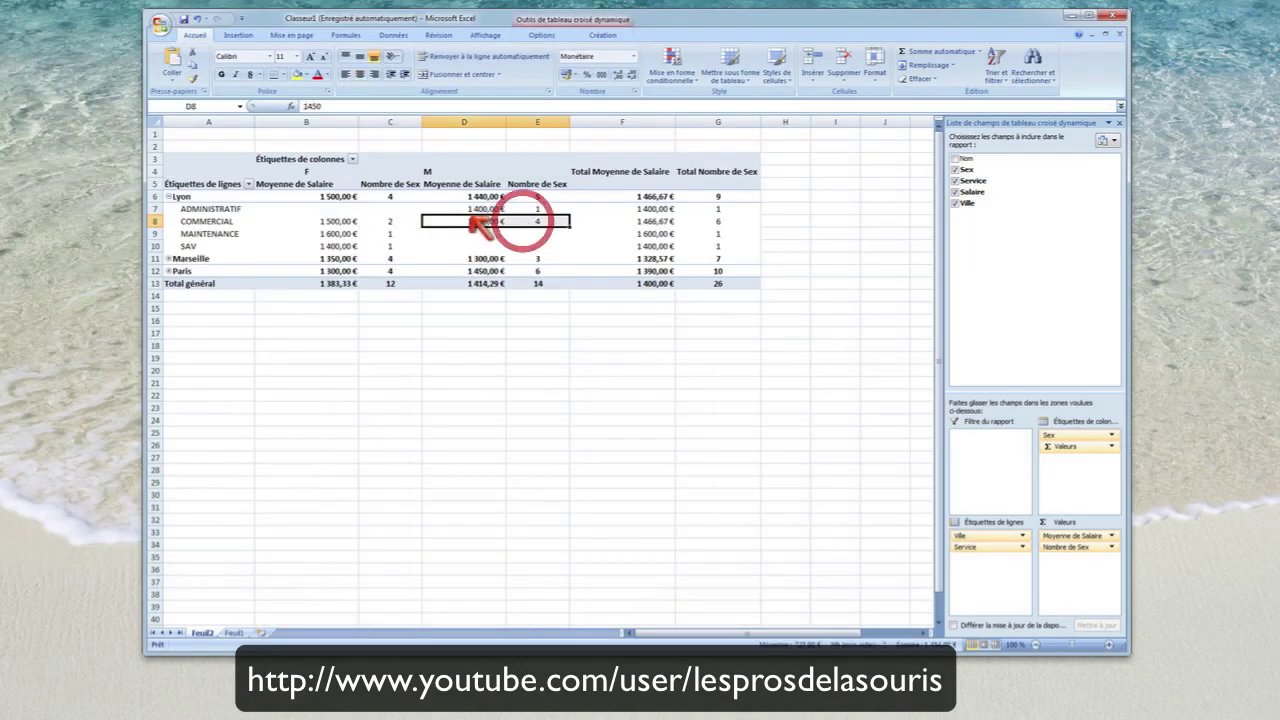
pyautogui.click(305, 220)
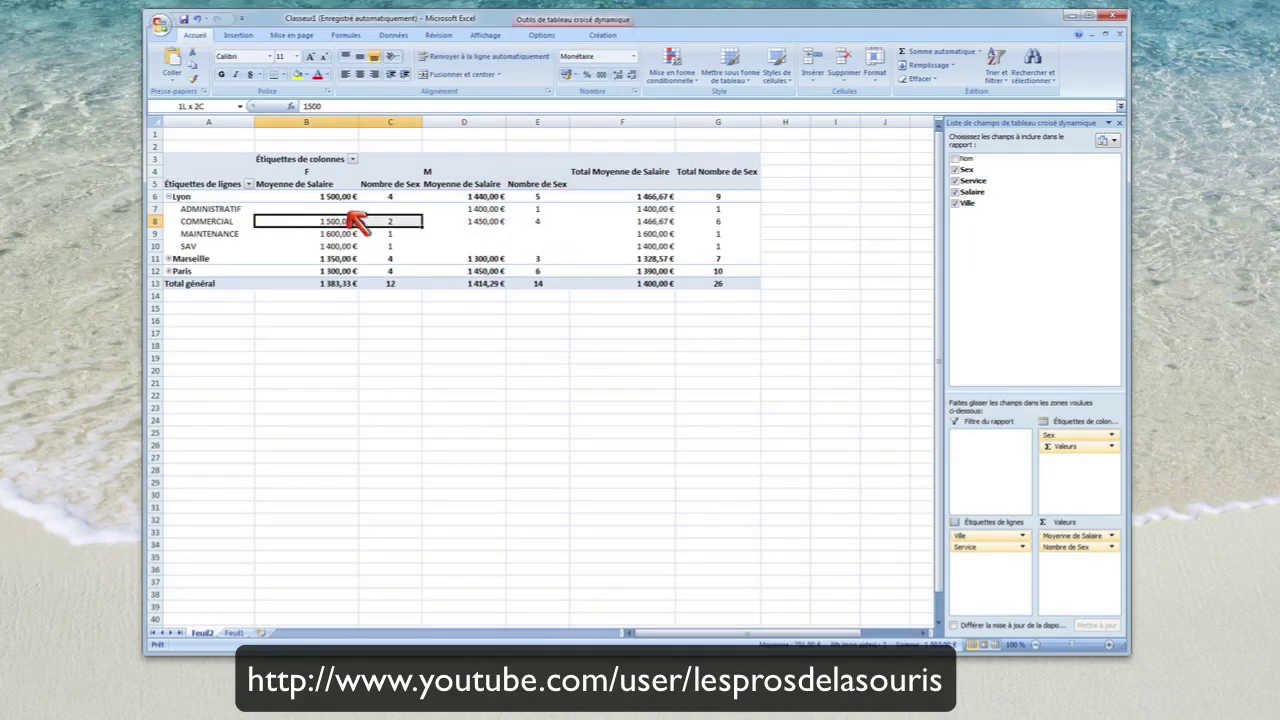
pyautogui.moveTo(352, 220); pyautogui.dragTo(368, 224)
pyautogui.moveTo(482, 218); pyautogui.dragTo(512, 221)
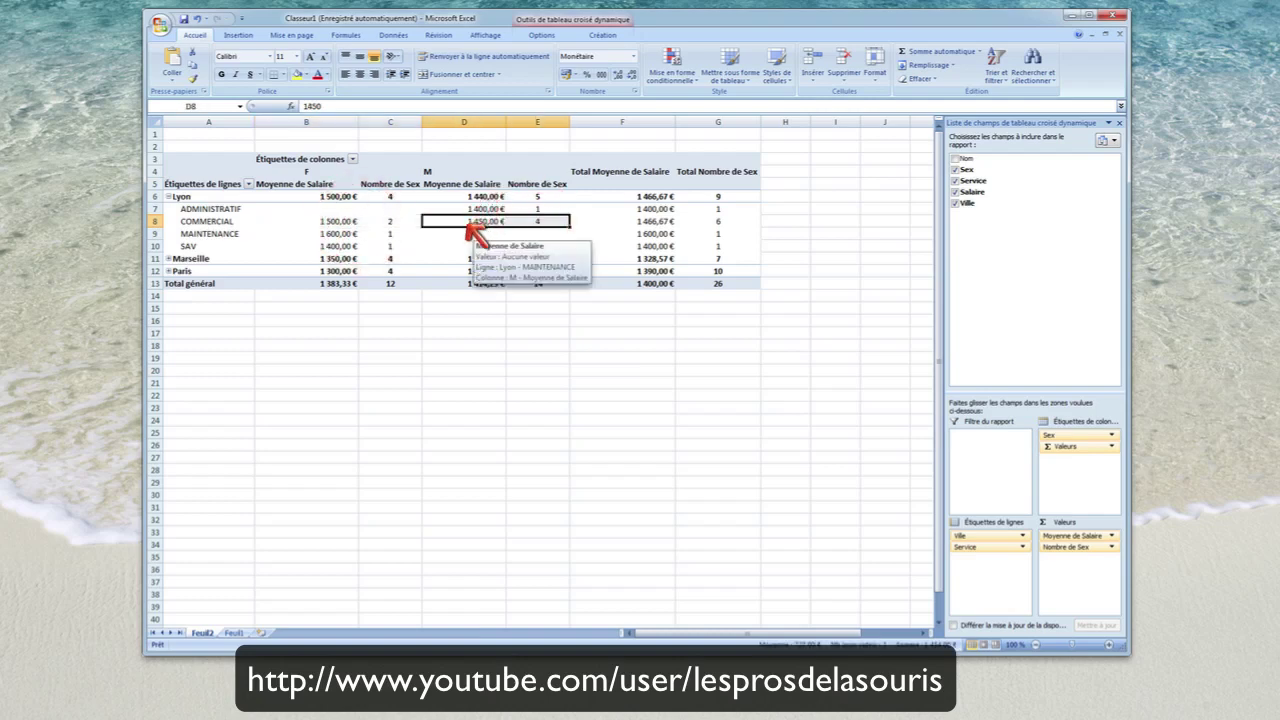
# Collapse Lyon and check the city counts: Lyon 9, Paris 10, grand total 26.
pyautogui.moveTo(460, 265)
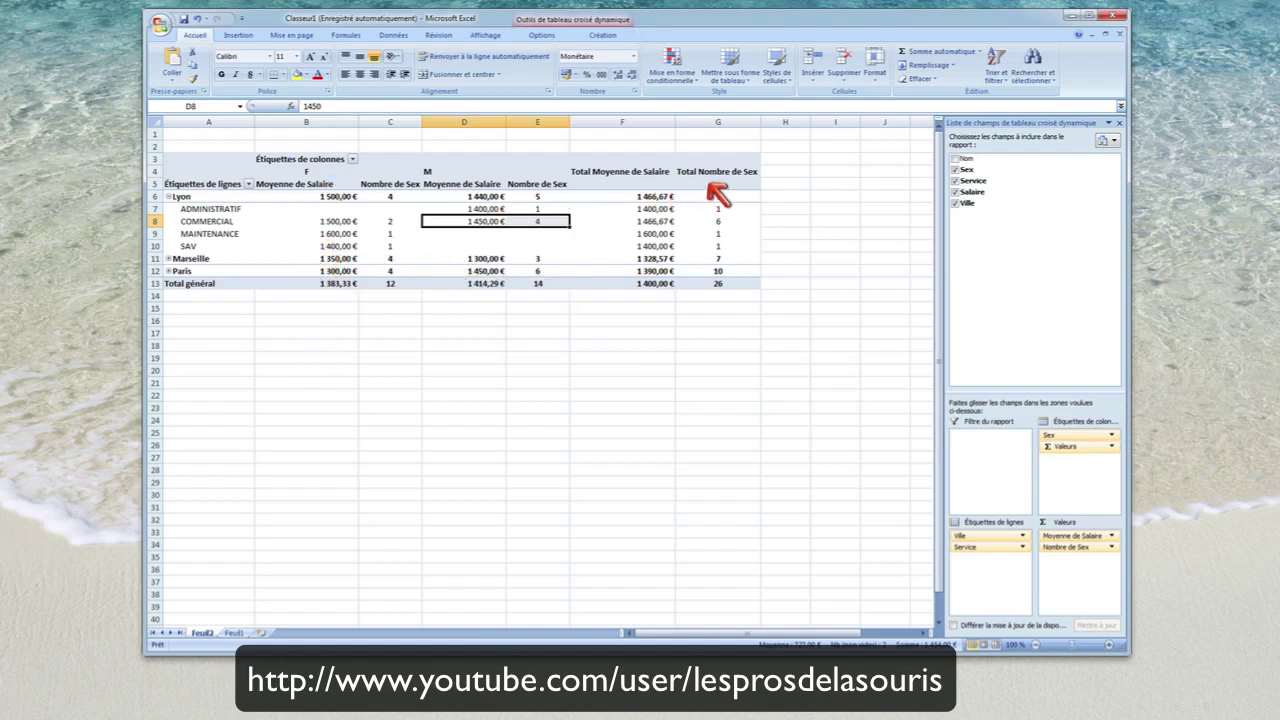
pyautogui.moveTo(711, 188)
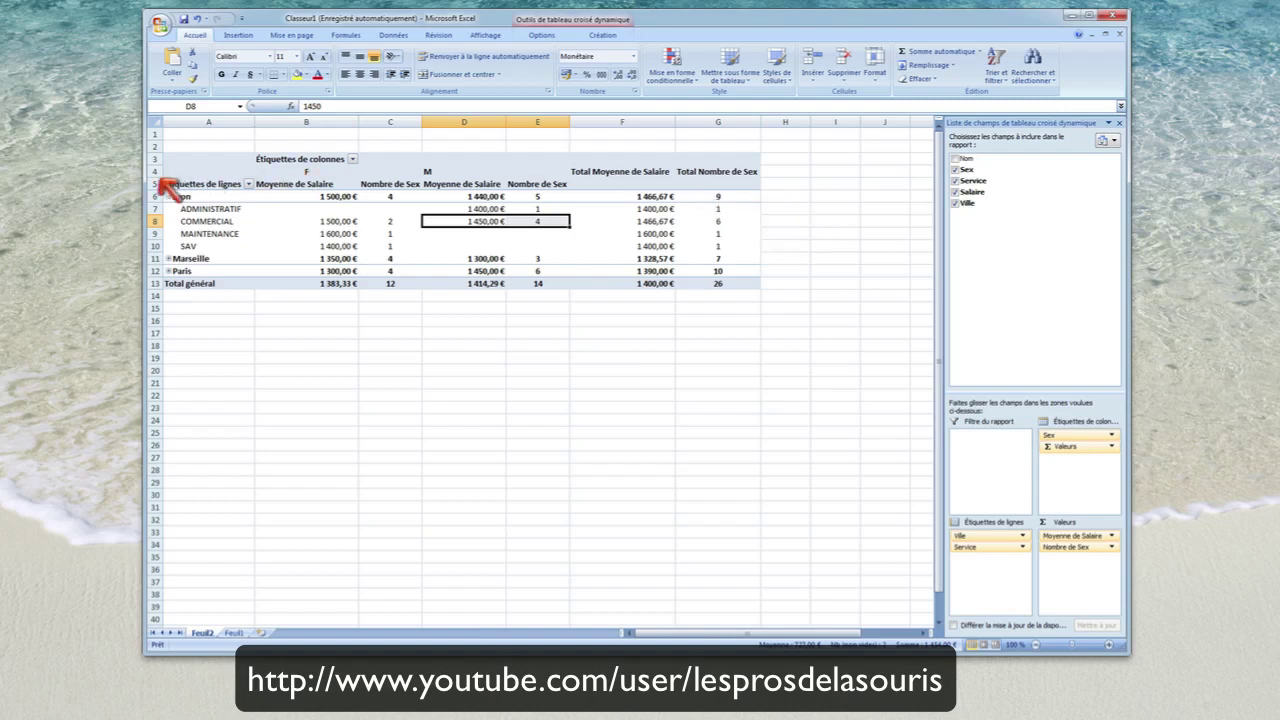
pyautogui.click(168, 196)
pyautogui.click(704, 196)
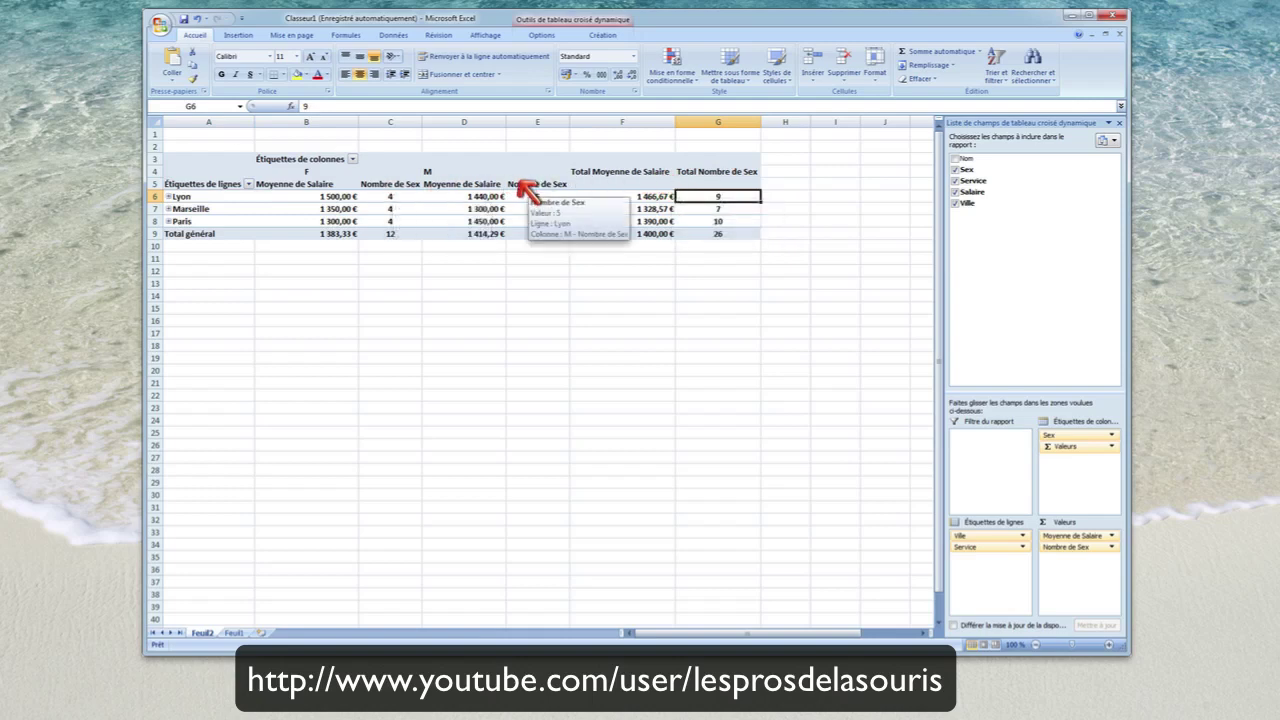
pyautogui.click(720, 221)
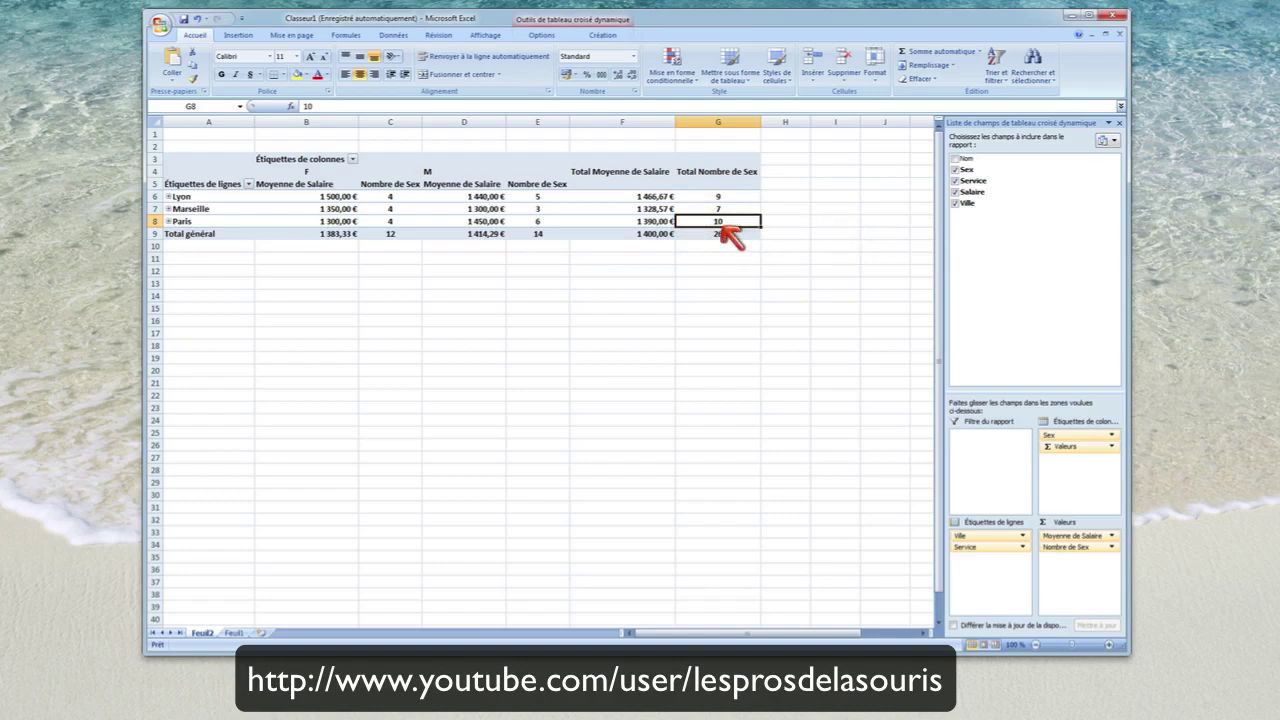
pyautogui.click(730, 229)
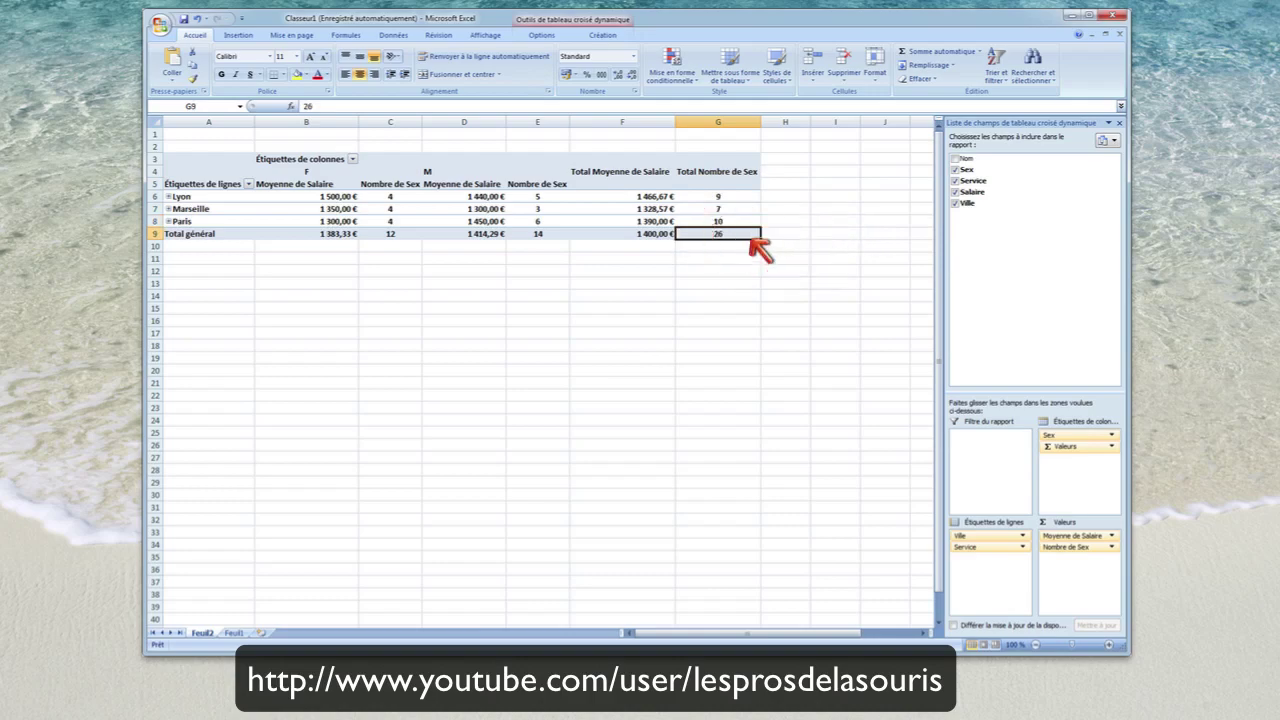
# Confirm Feuil1's source list spans rows 2–27 (26 records), then return to the Feuil2 pivot.
pyautogui.click(233, 630)
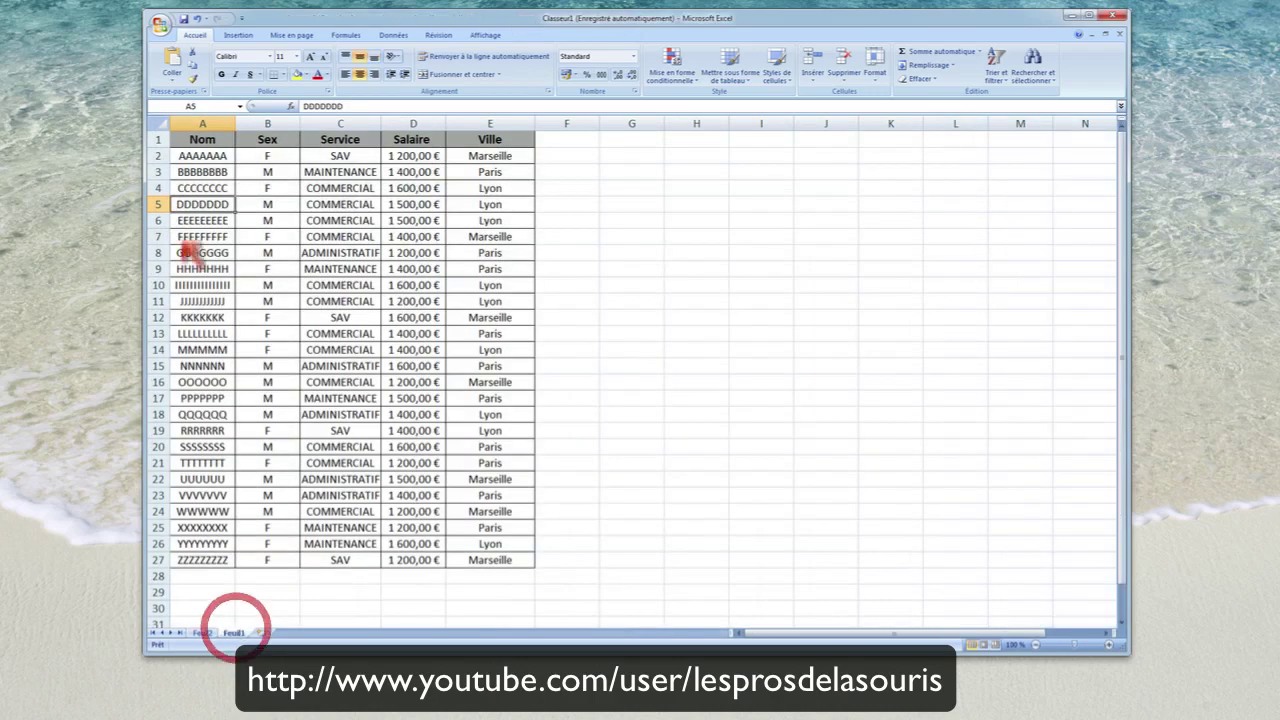
pyautogui.moveTo(155, 150); pyautogui.dragTo(172, 560)
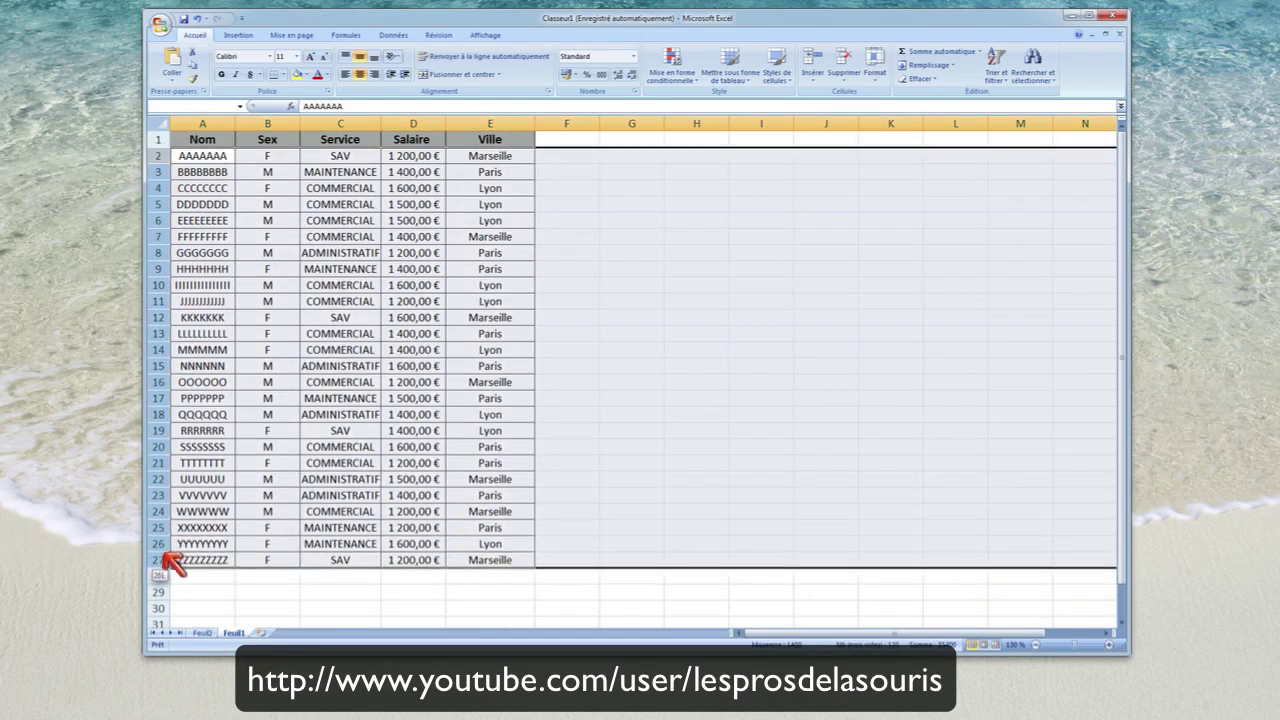
pyautogui.moveTo(170, 518); pyautogui.dragTo(160, 153)
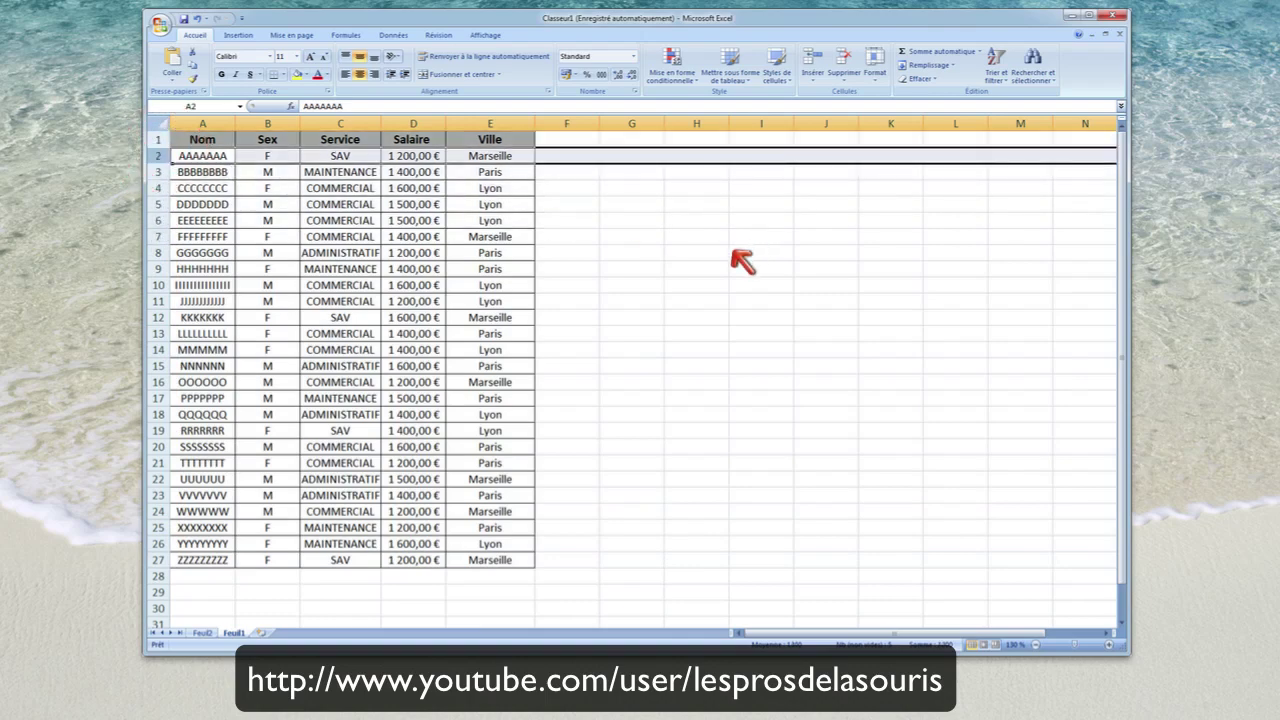
pyautogui.click(704, 266)
pyautogui.click(203, 632)
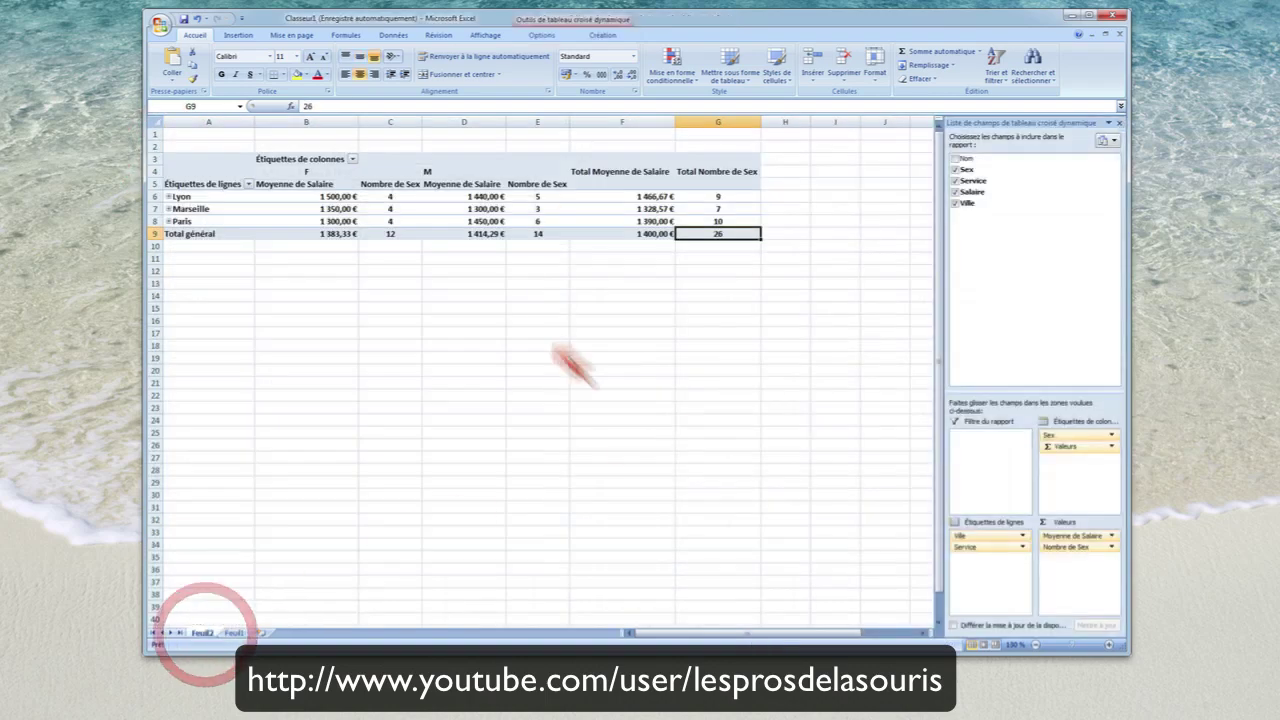
pyautogui.click(655, 344)
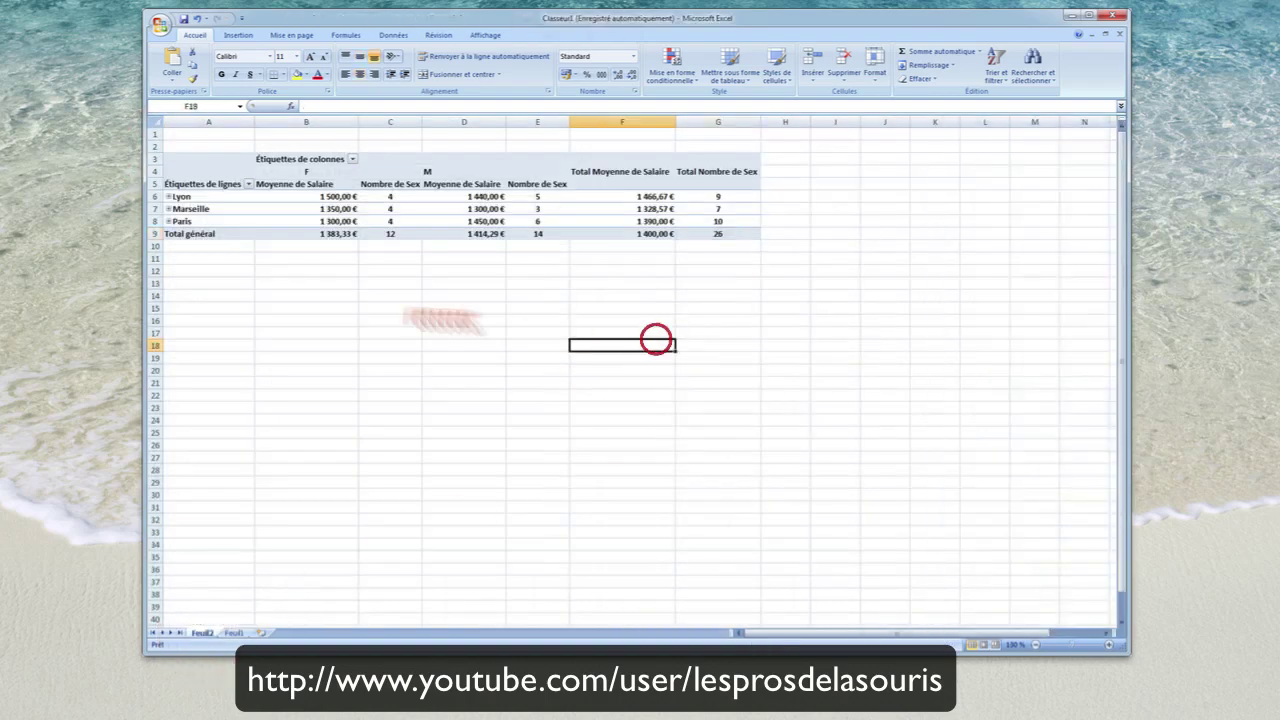
# Expand Lyon, Marseille and Paris so each city lists its services.
pyautogui.click(166, 195)
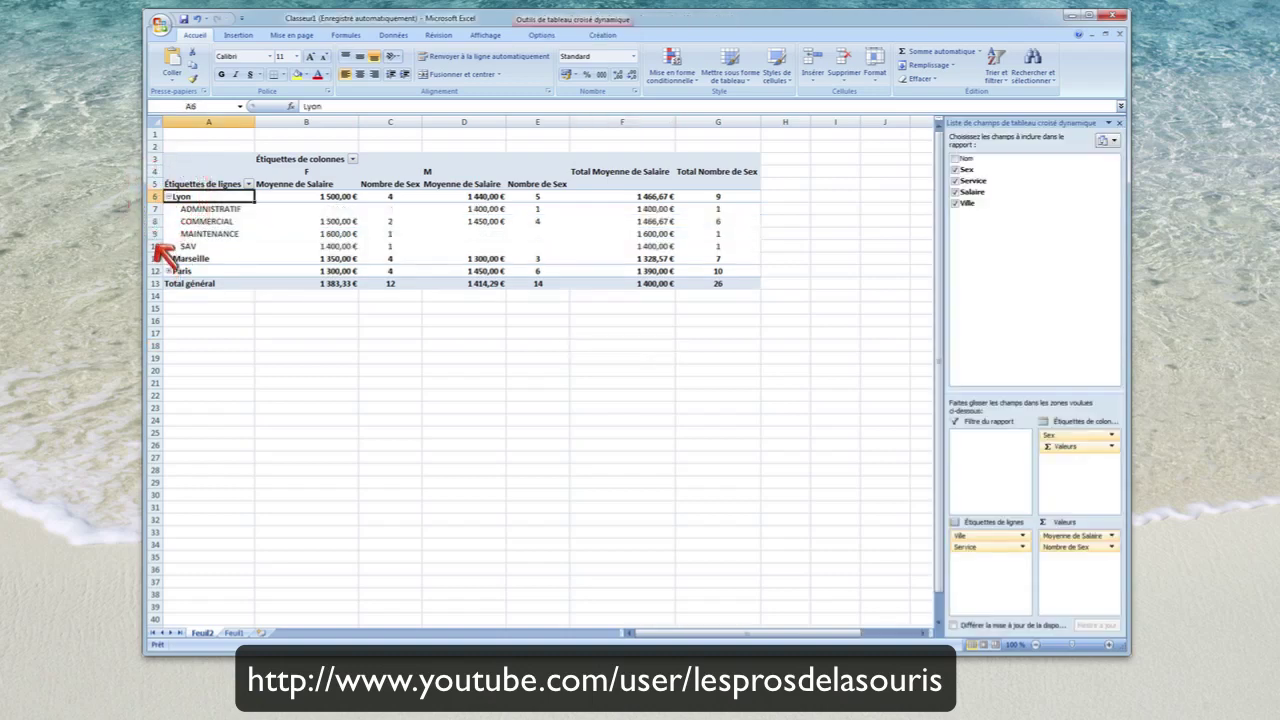
pyautogui.click(167, 258)
pyautogui.click(167, 308)
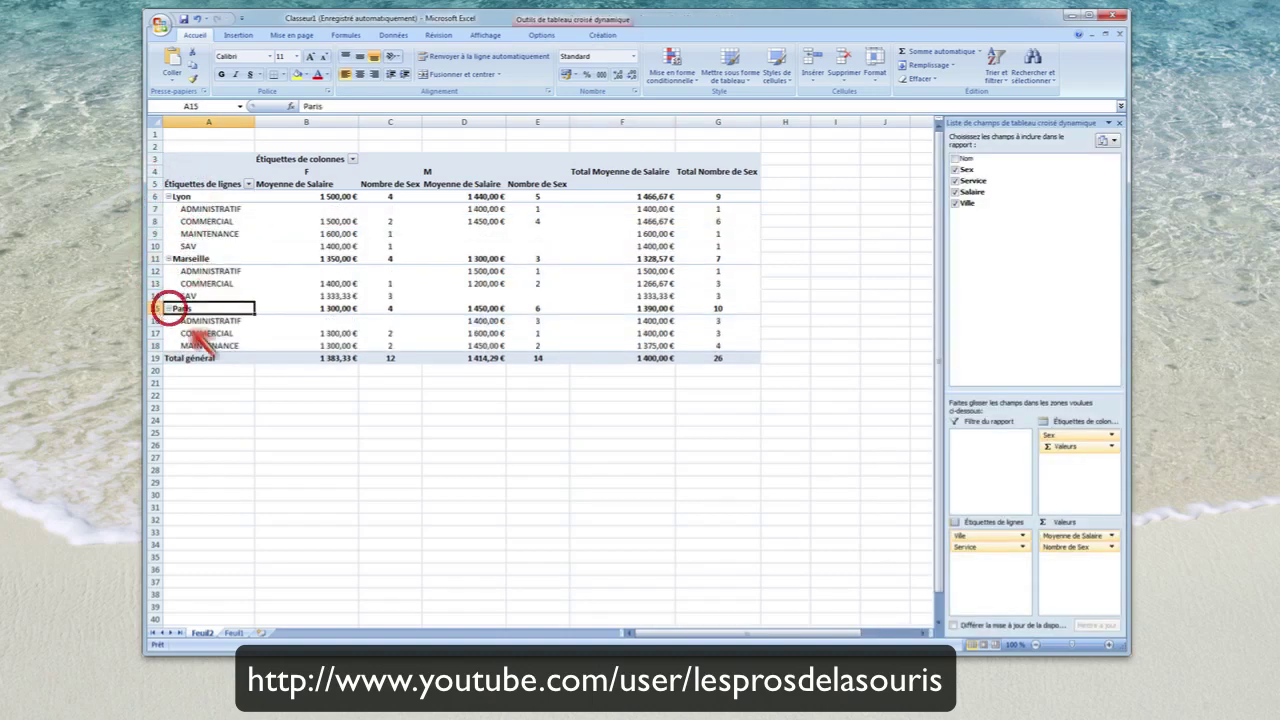
pyautogui.click(300, 431)
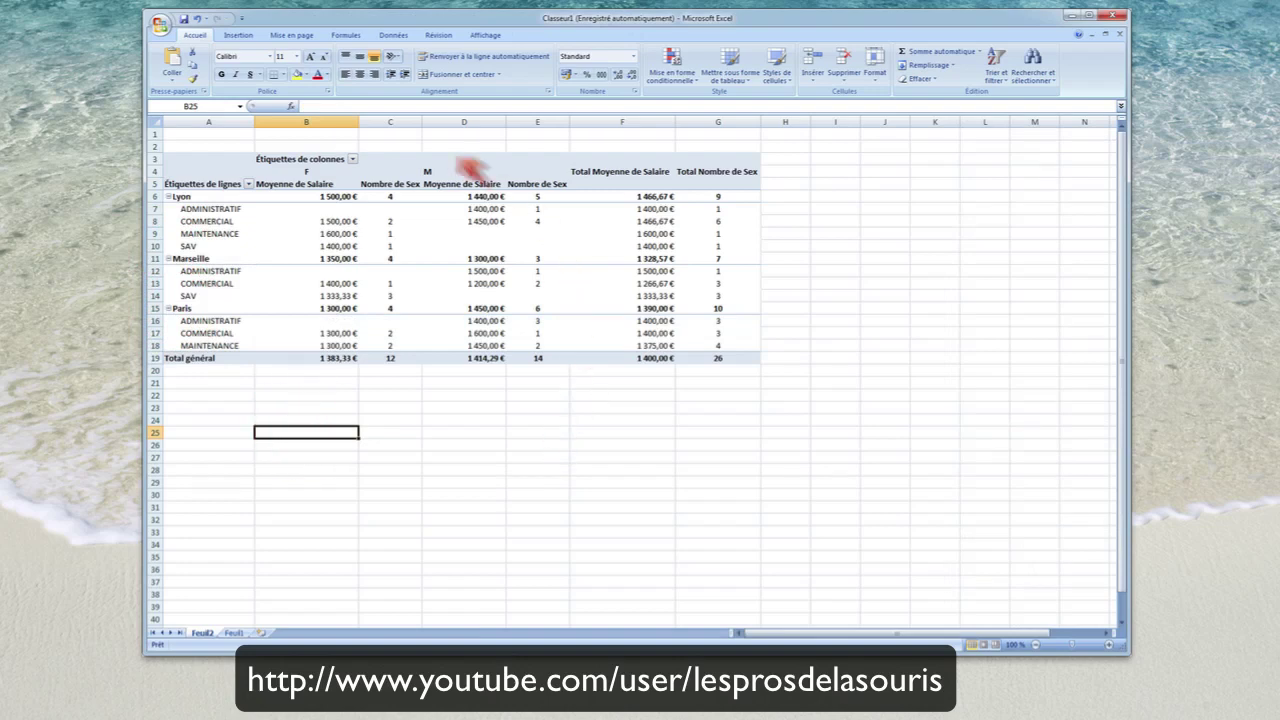
pyautogui.moveTo(513, 328)
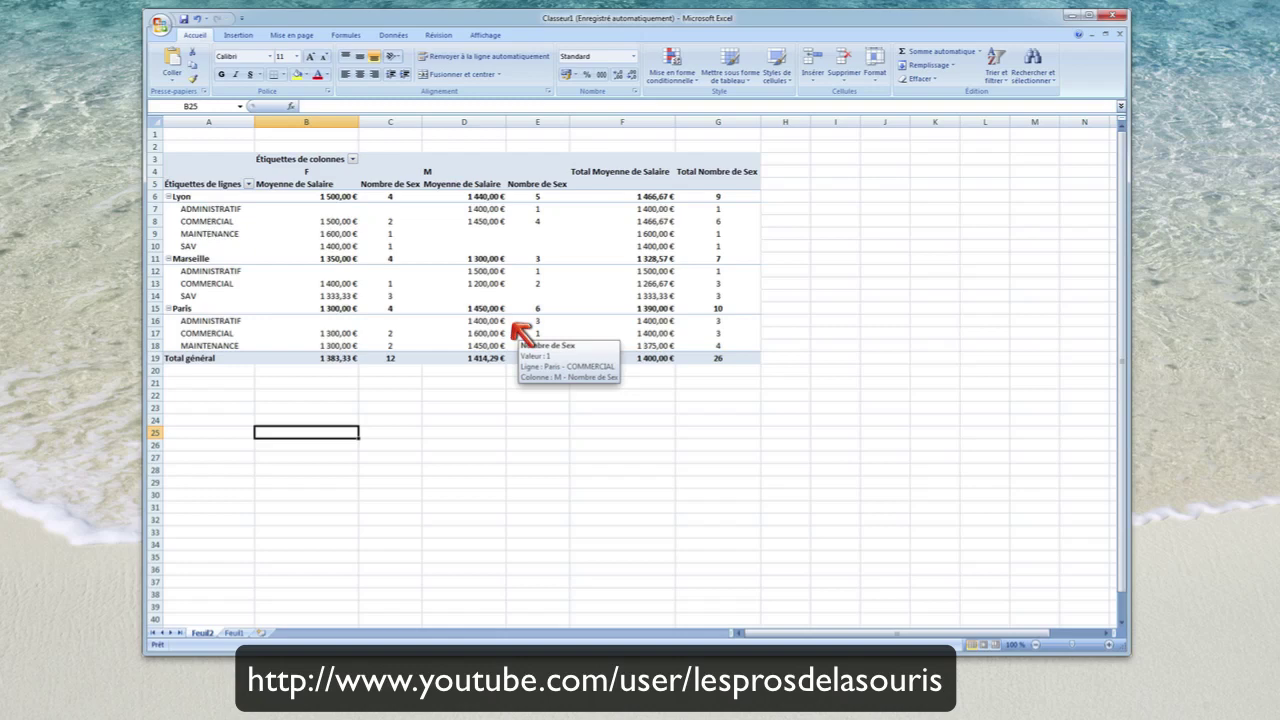
pyautogui.click(214, 156)
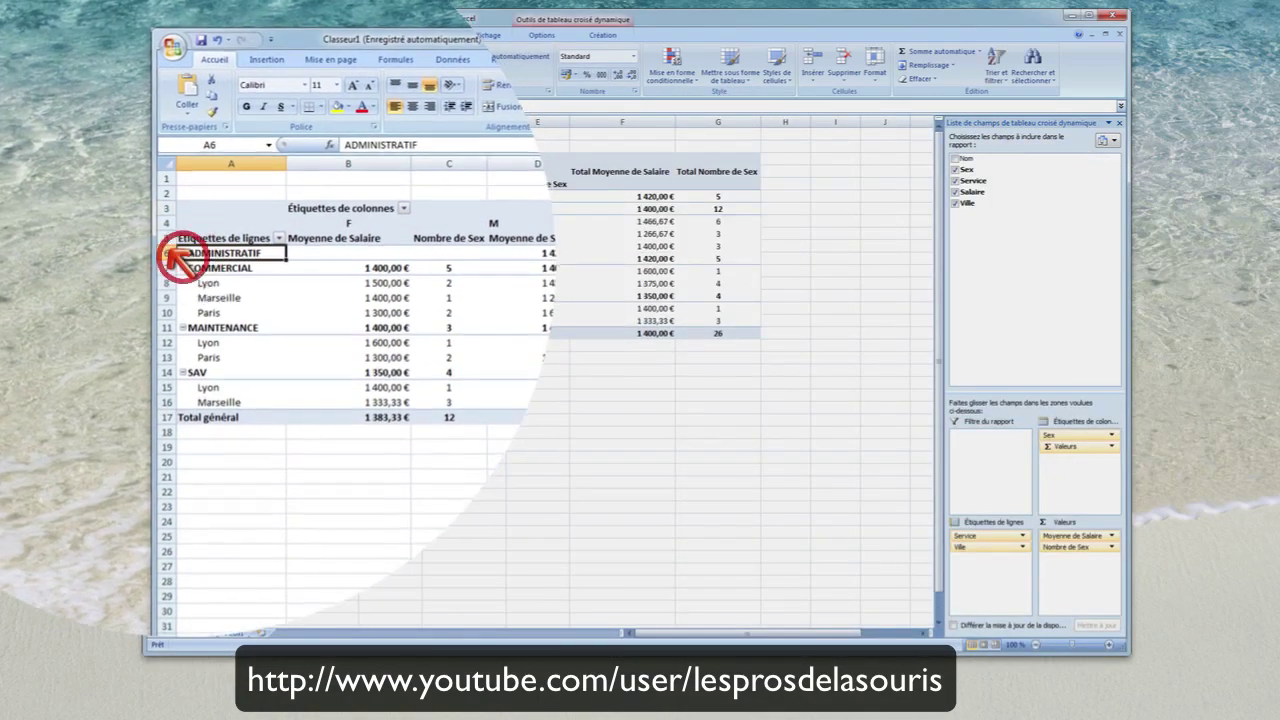
# Collapse the service groups, expand COMMERCIAL, and move Service below Ville in Row Labels.
pyautogui.click(183, 268)
pyautogui.click(183, 283)
pyautogui.click(183, 298)
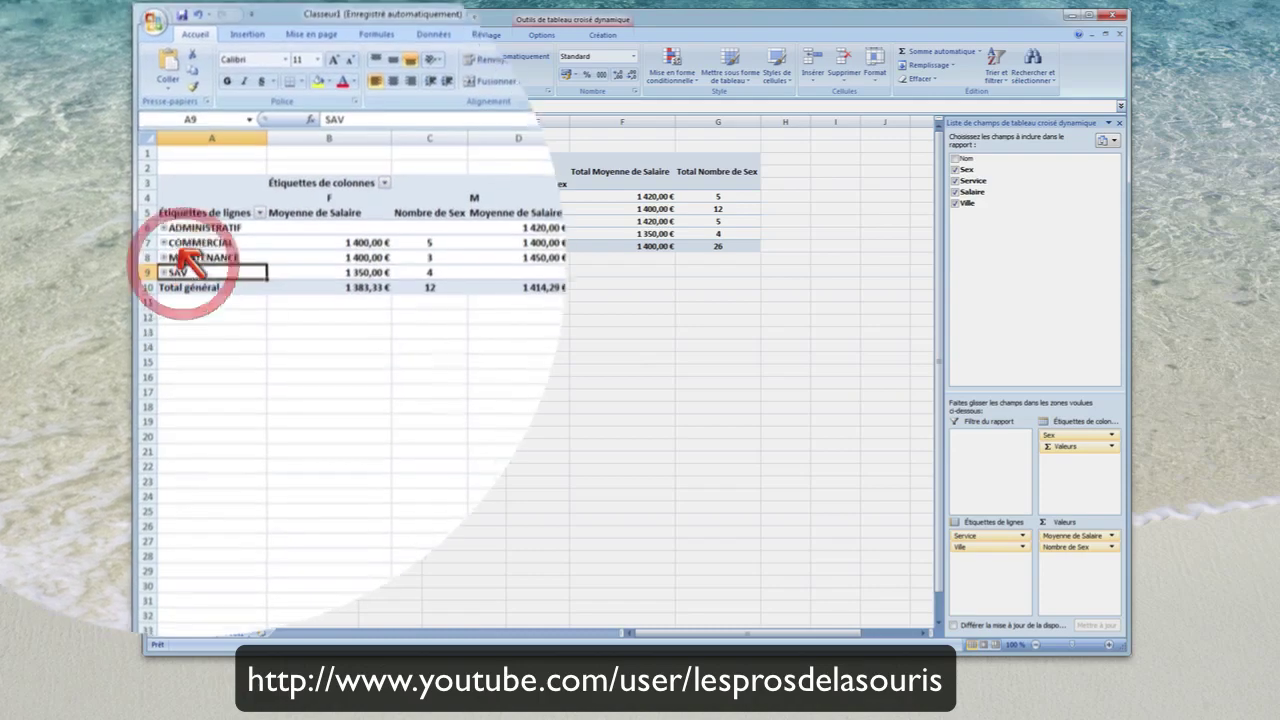
pyautogui.click(195, 227)
pyautogui.click(190, 242)
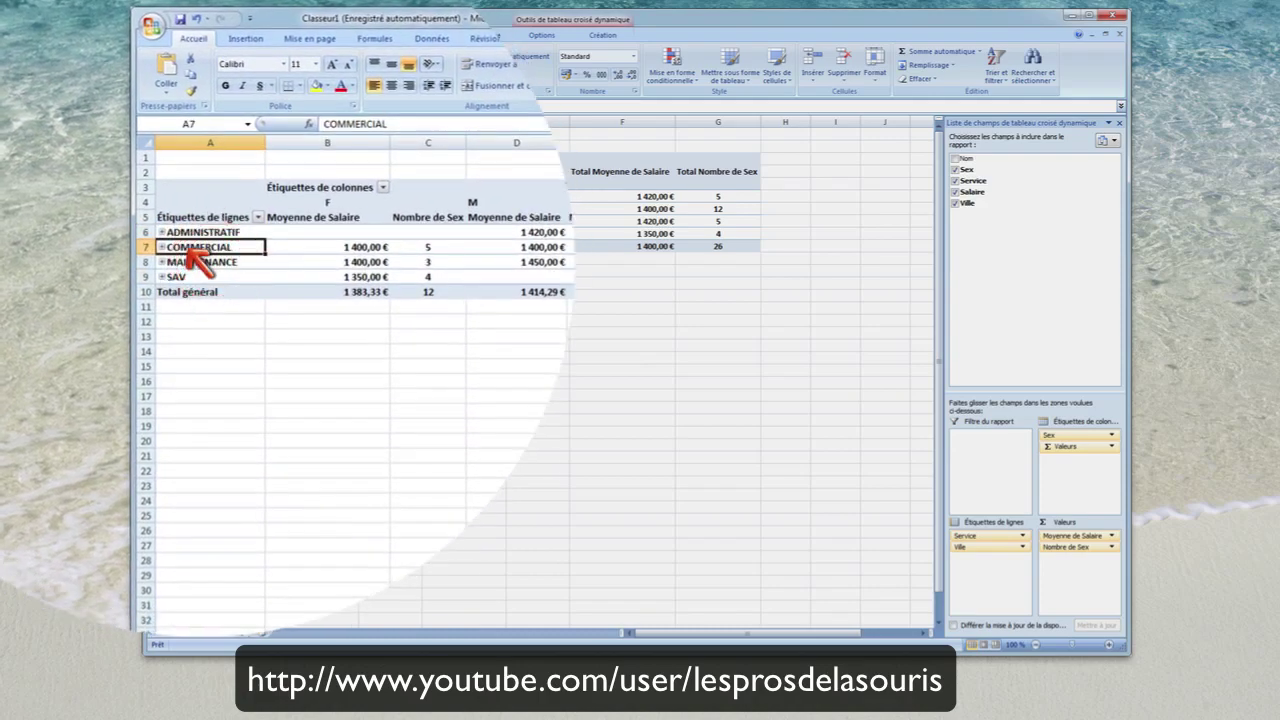
pyautogui.click(190, 262)
pyautogui.click(180, 277)
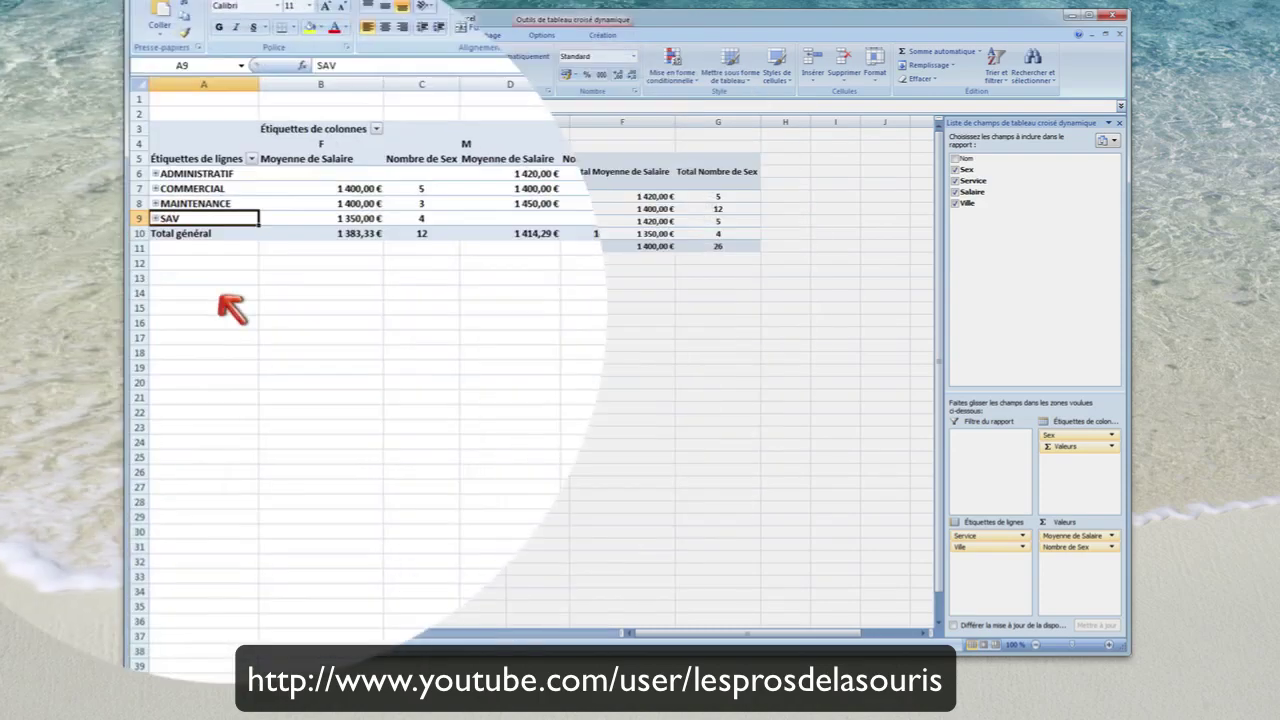
pyautogui.click(182, 265)
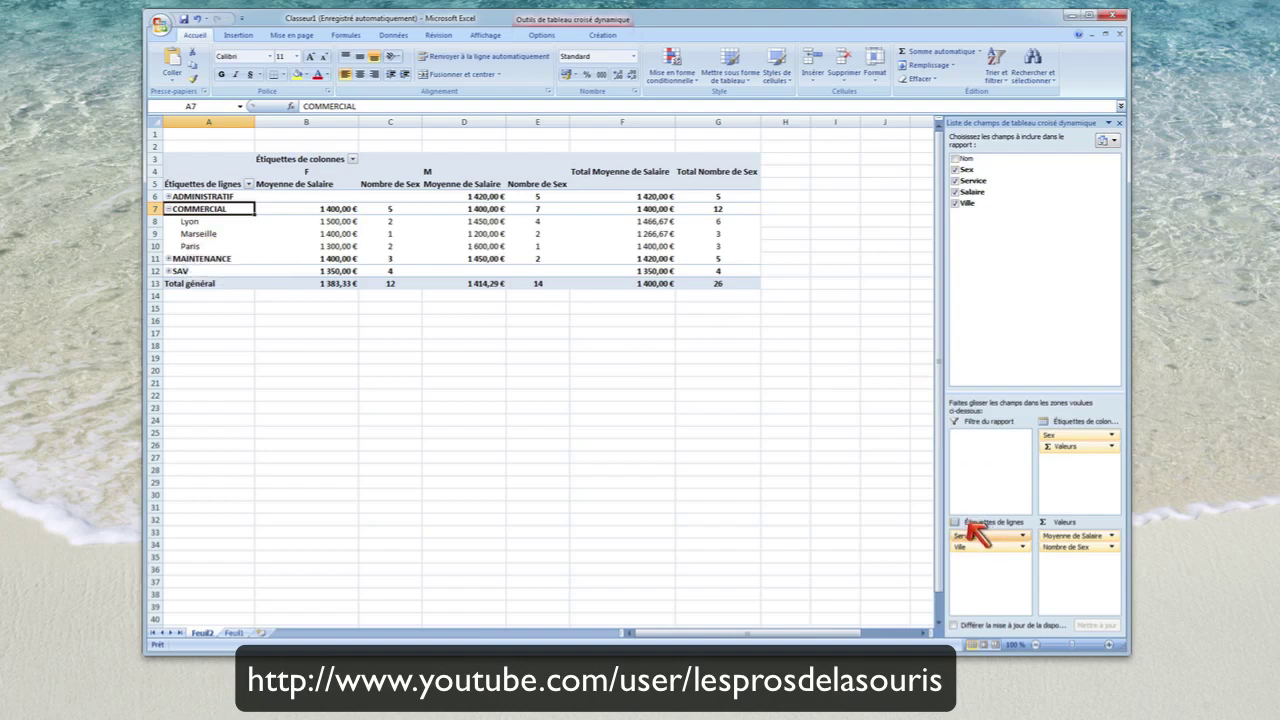
pyautogui.moveTo(977, 533); pyautogui.dragTo(978, 557)
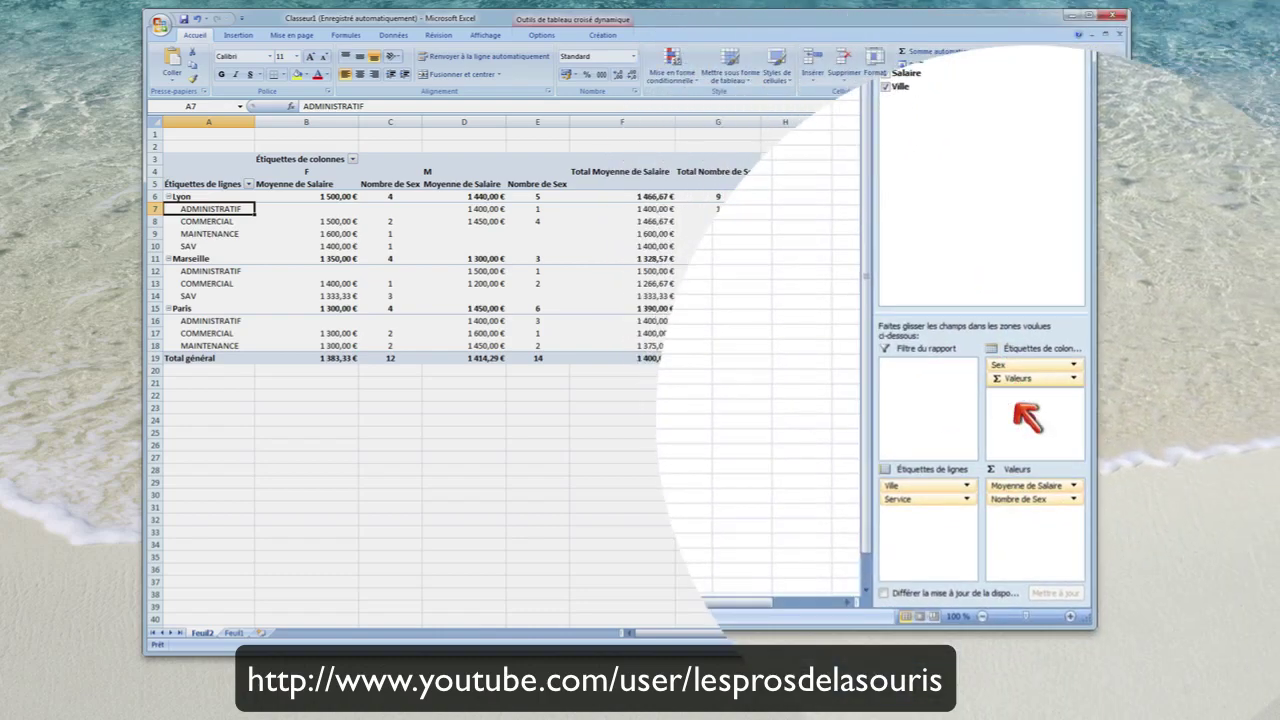
# Place the Nom field in Row Labels as a third level beneath Service.
pyautogui.moveTo(1027, 417); pyautogui.dragTo(1040, 405)
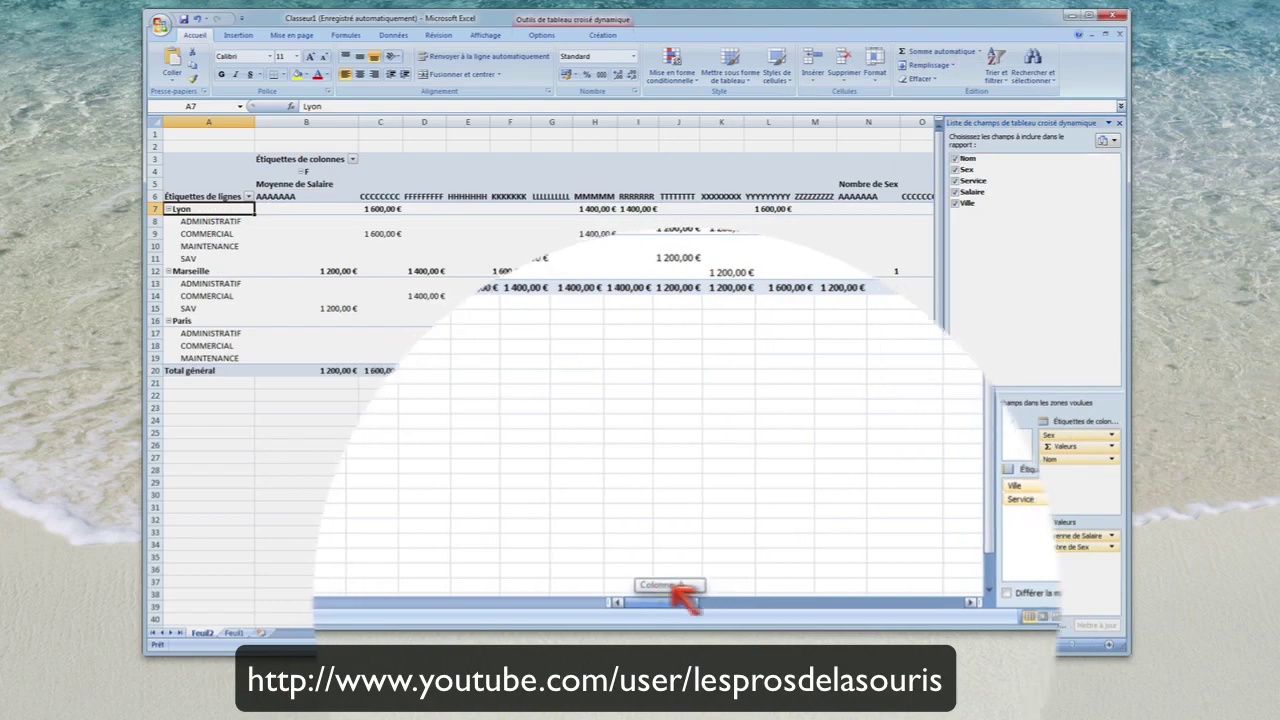
pyautogui.moveTo(680, 514)
pyautogui.mouseDown()
pyautogui.moveTo(825, 600)
pyautogui.moveTo(600, 601)
pyautogui.mouseUp()
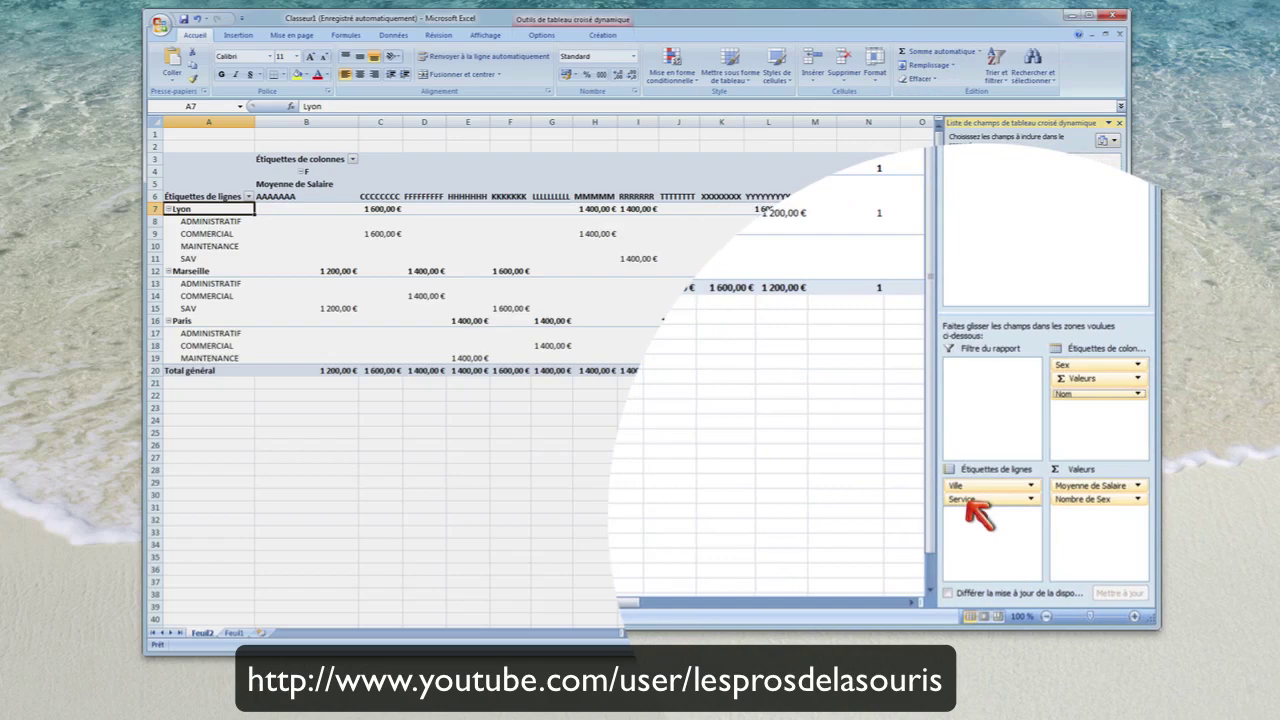
pyautogui.moveTo(978, 514); pyautogui.dragTo(980, 512)
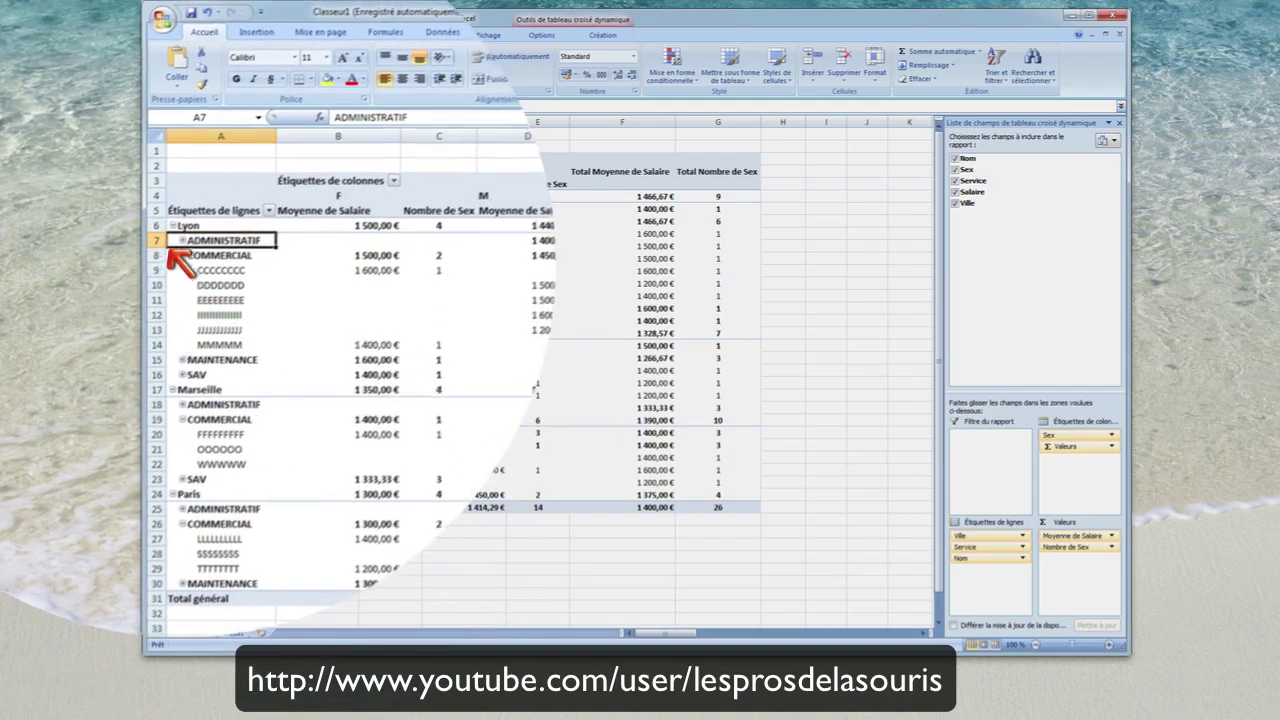
# Collapse COMMERCIAL and all cities, then expand only Marseille's SAV to list its employees.
pyautogui.doubleClick(190, 264)
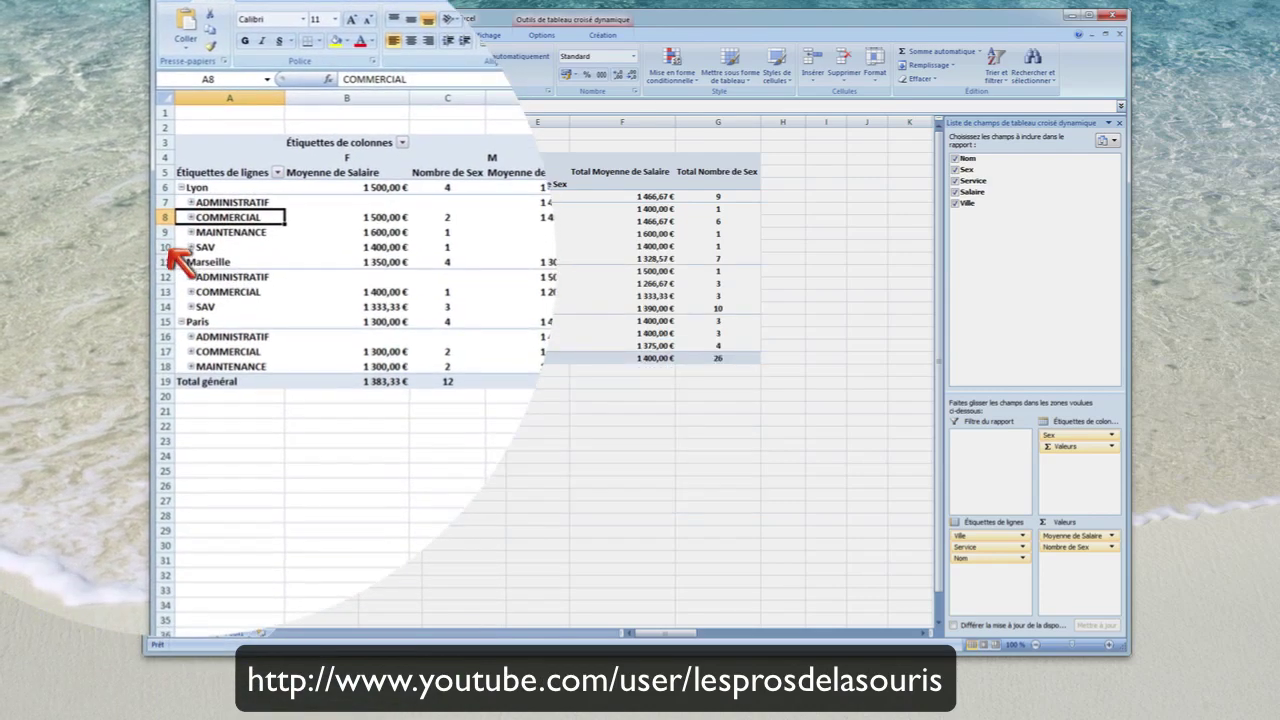
pyautogui.click(174, 310)
pyautogui.click(180, 270)
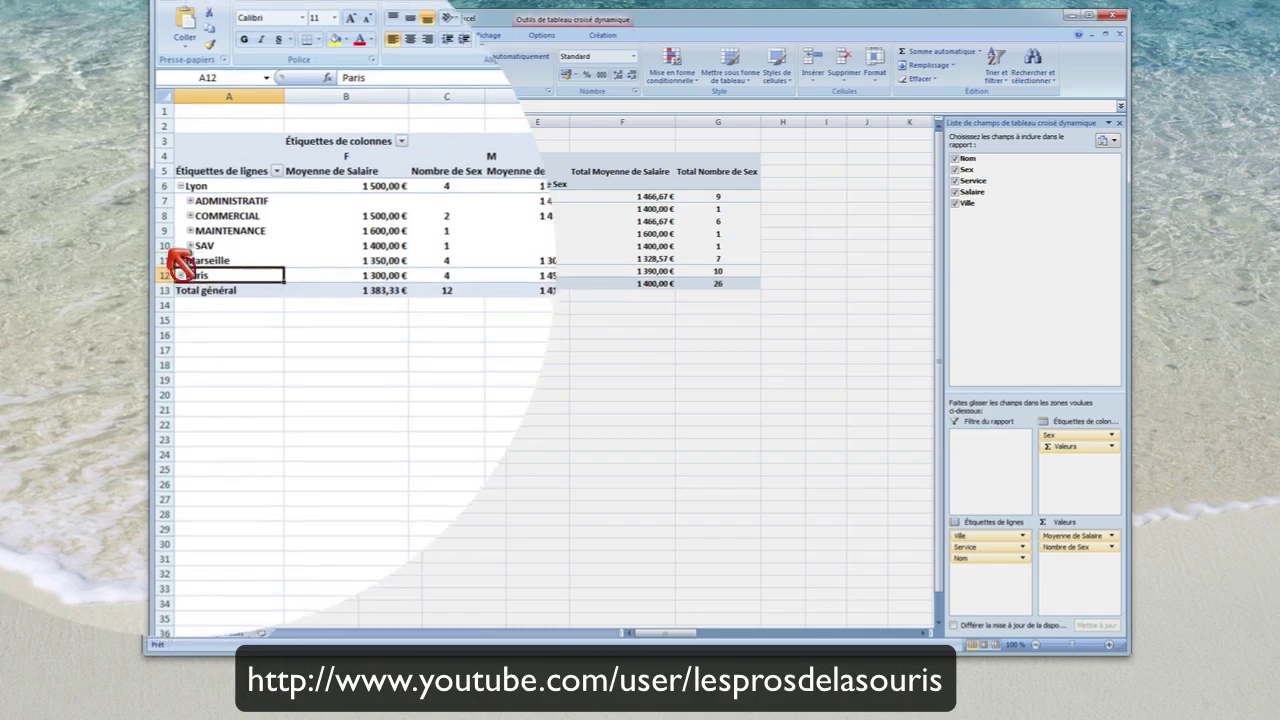
pyautogui.click(180, 257)
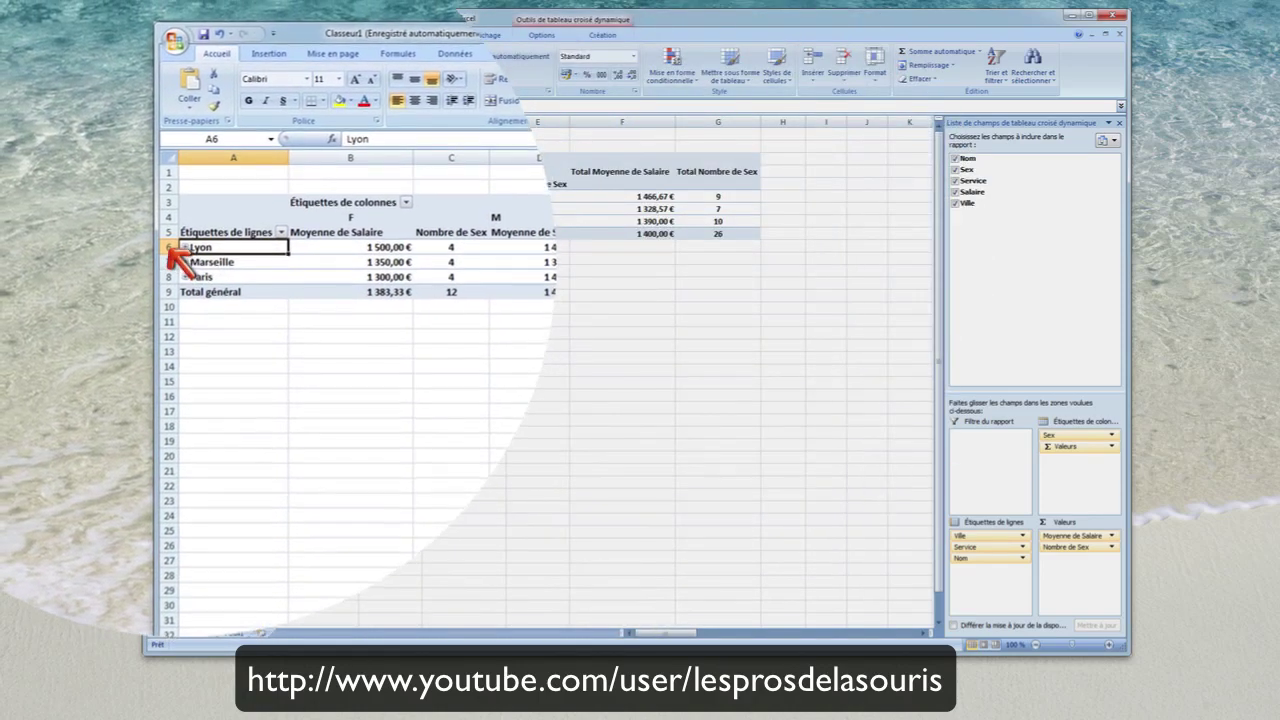
pyautogui.click(183, 263)
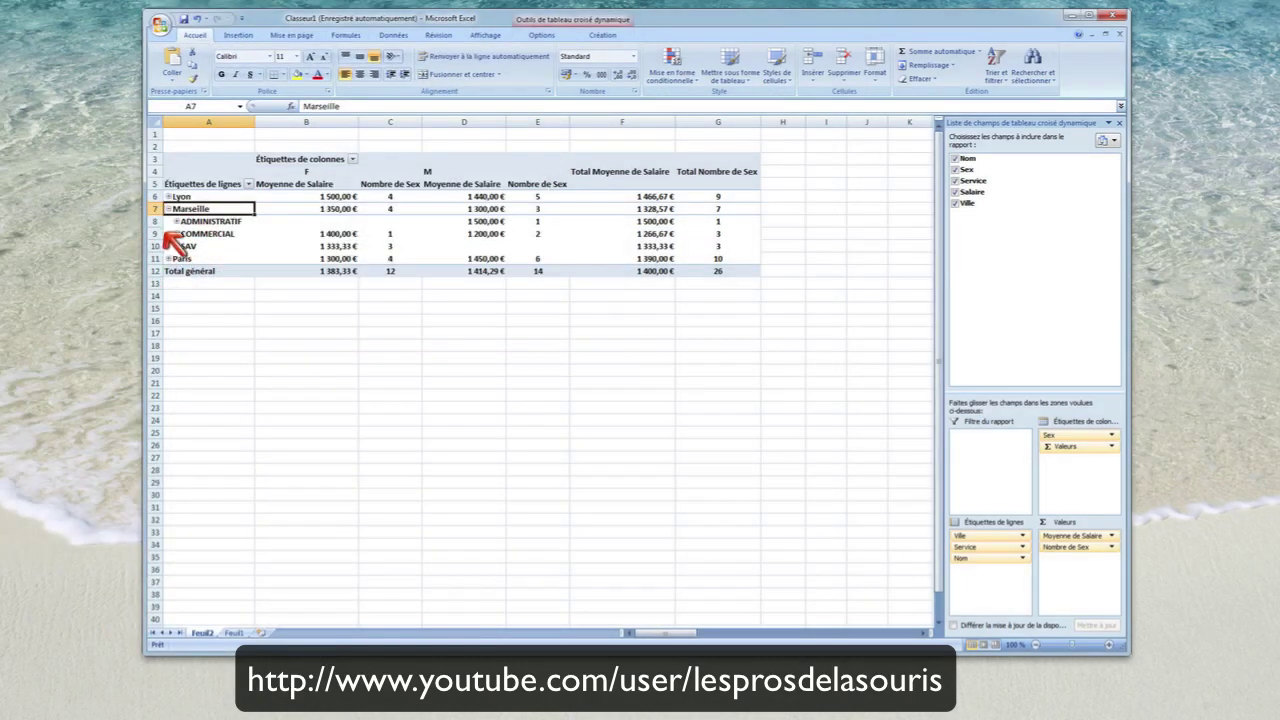
pyautogui.click(170, 245)
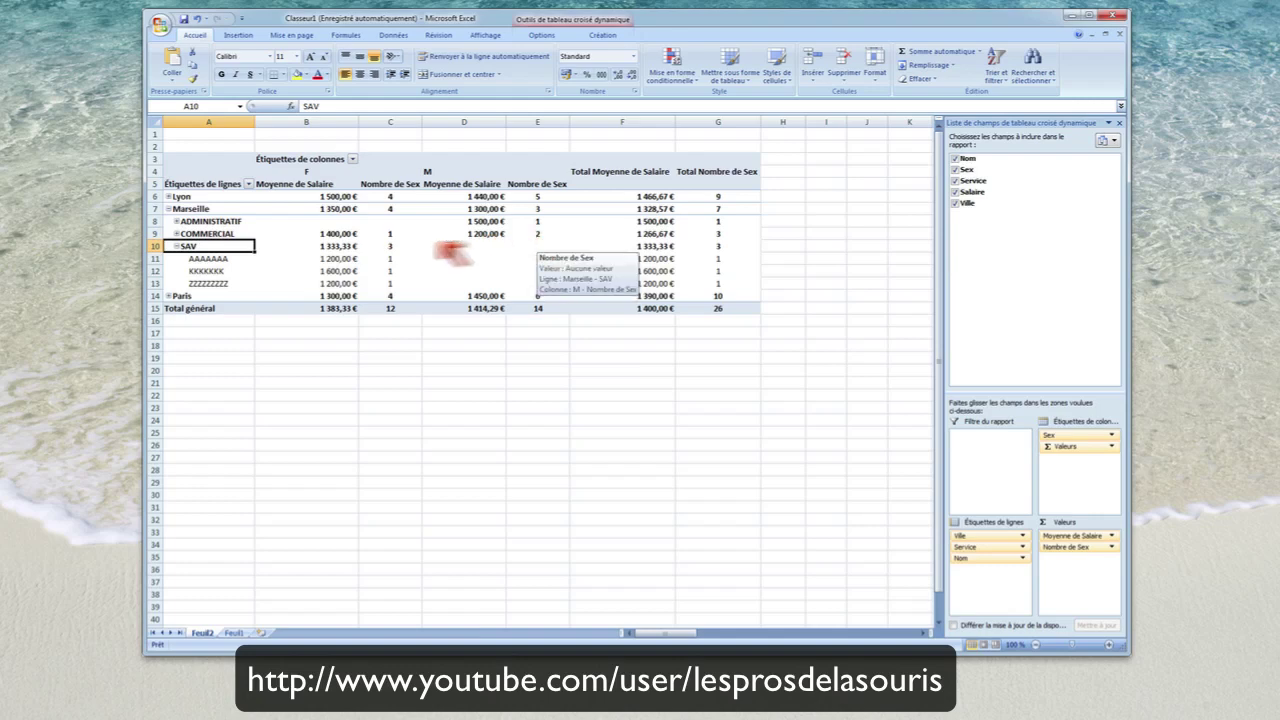
# Check SAV's women count of 3 and each of its three employees' counts.
pyautogui.click(388, 246)
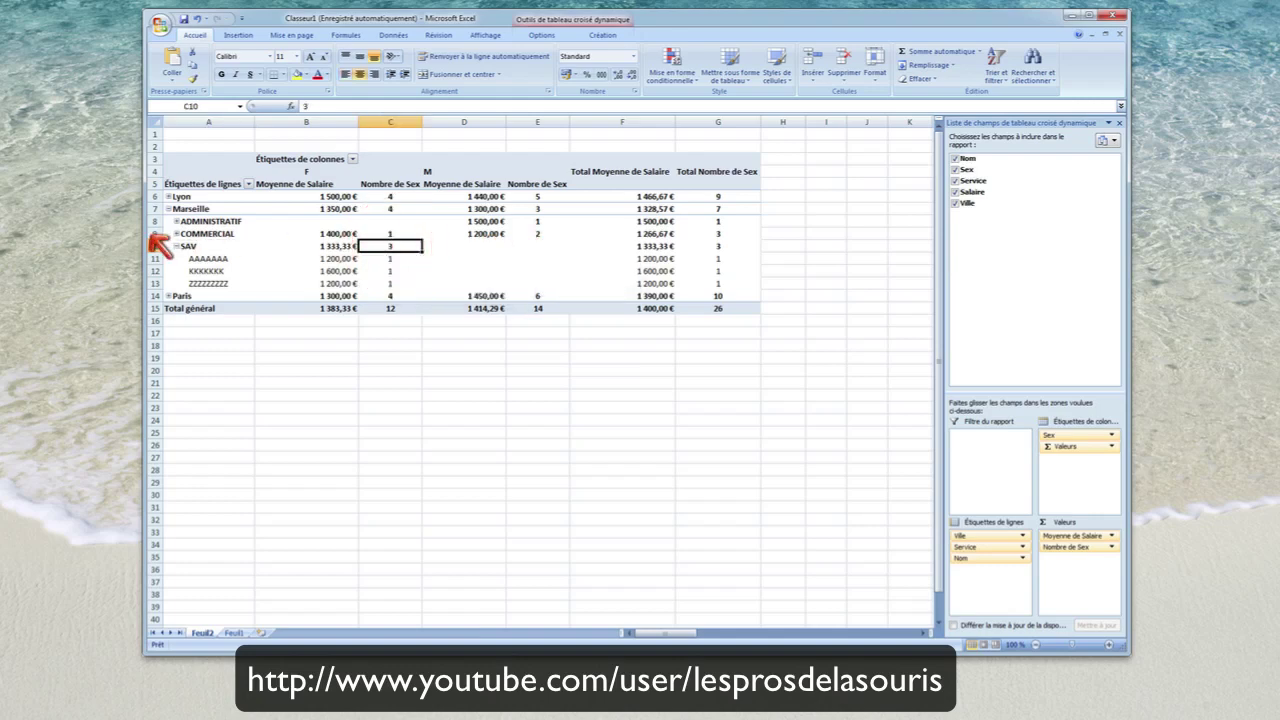
pyautogui.click(390, 258)
pyautogui.click(390, 271)
pyautogui.click(390, 283)
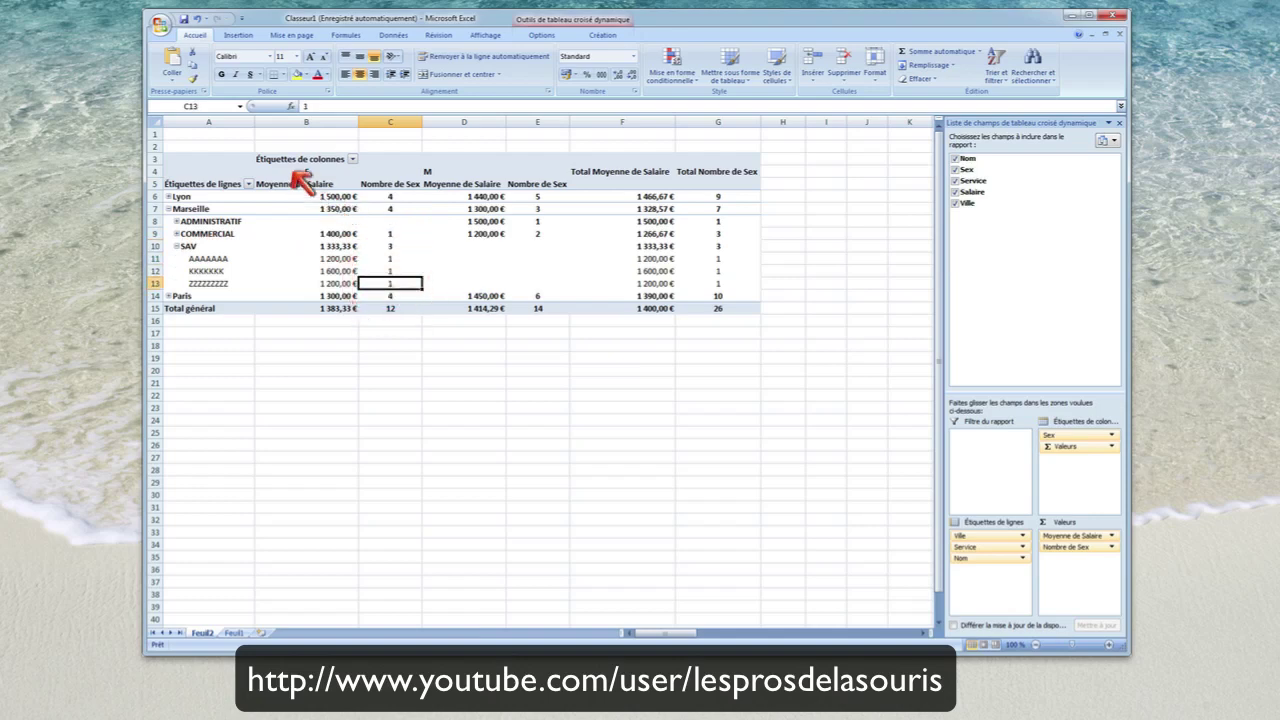
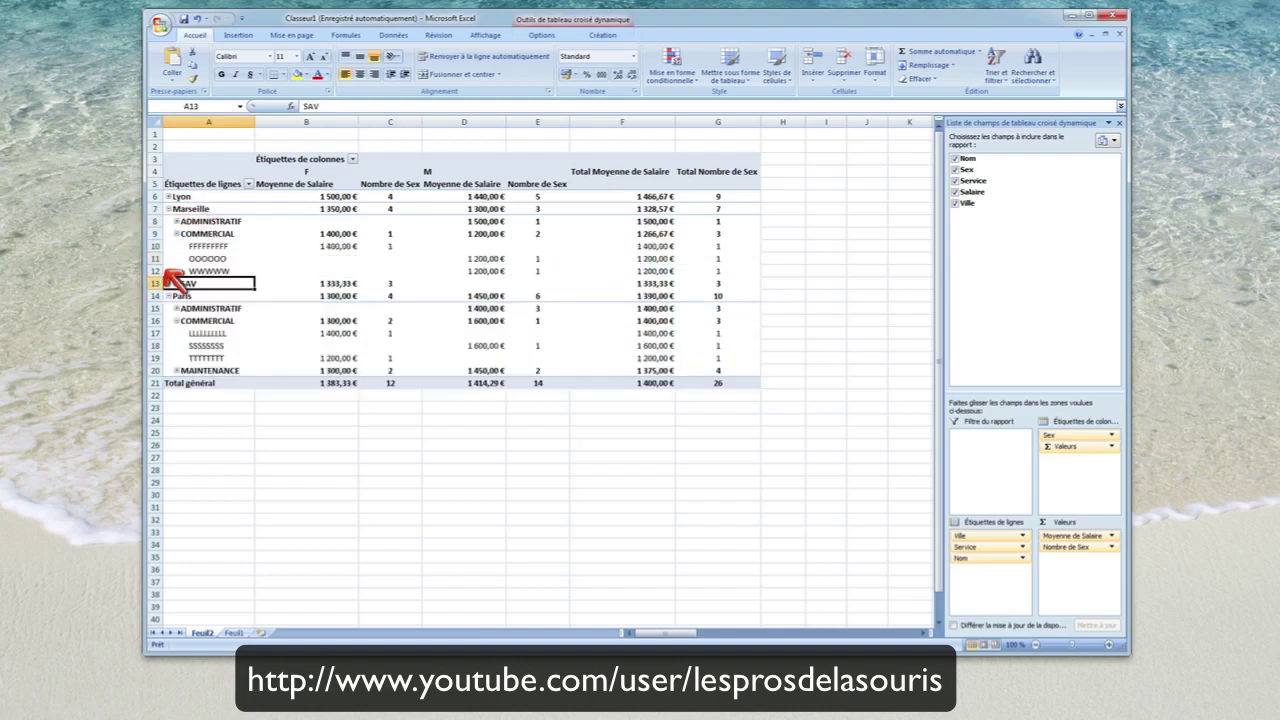
# Expand Lyon to list its services and names, check the Feuil1 data, and return to Feuil2.
pyautogui.click(170, 280)
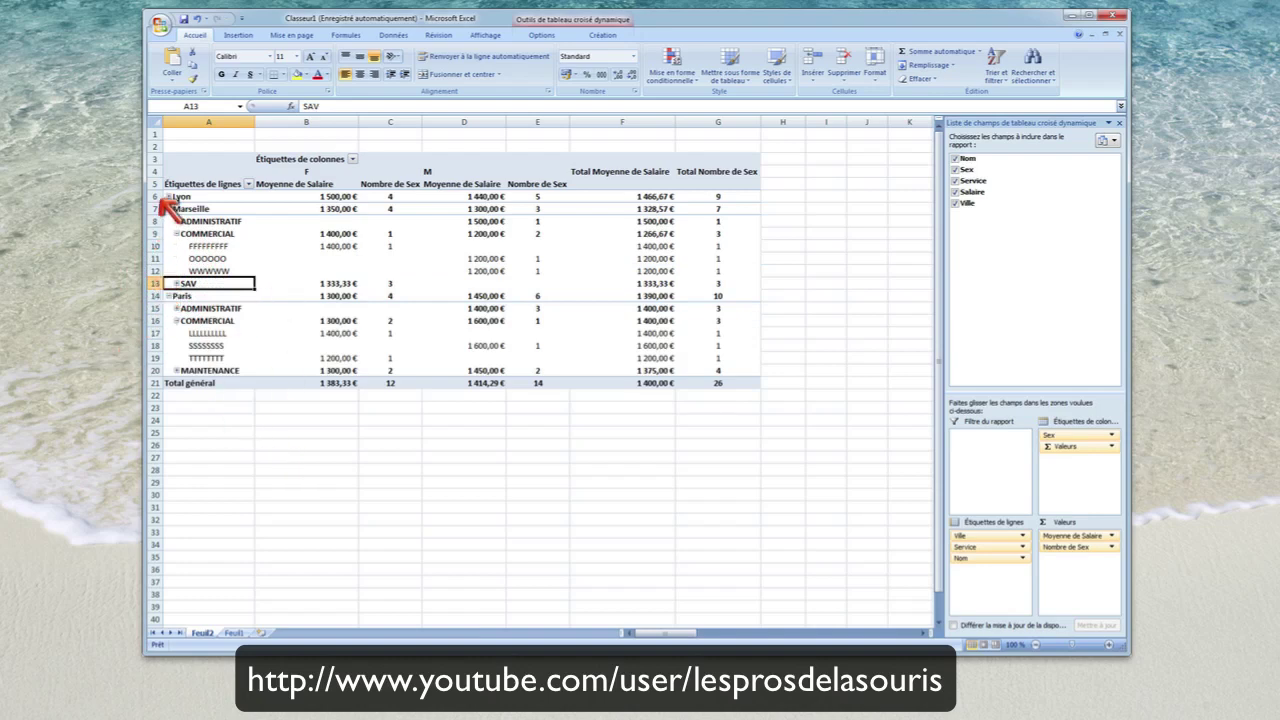
pyautogui.click(167, 196)
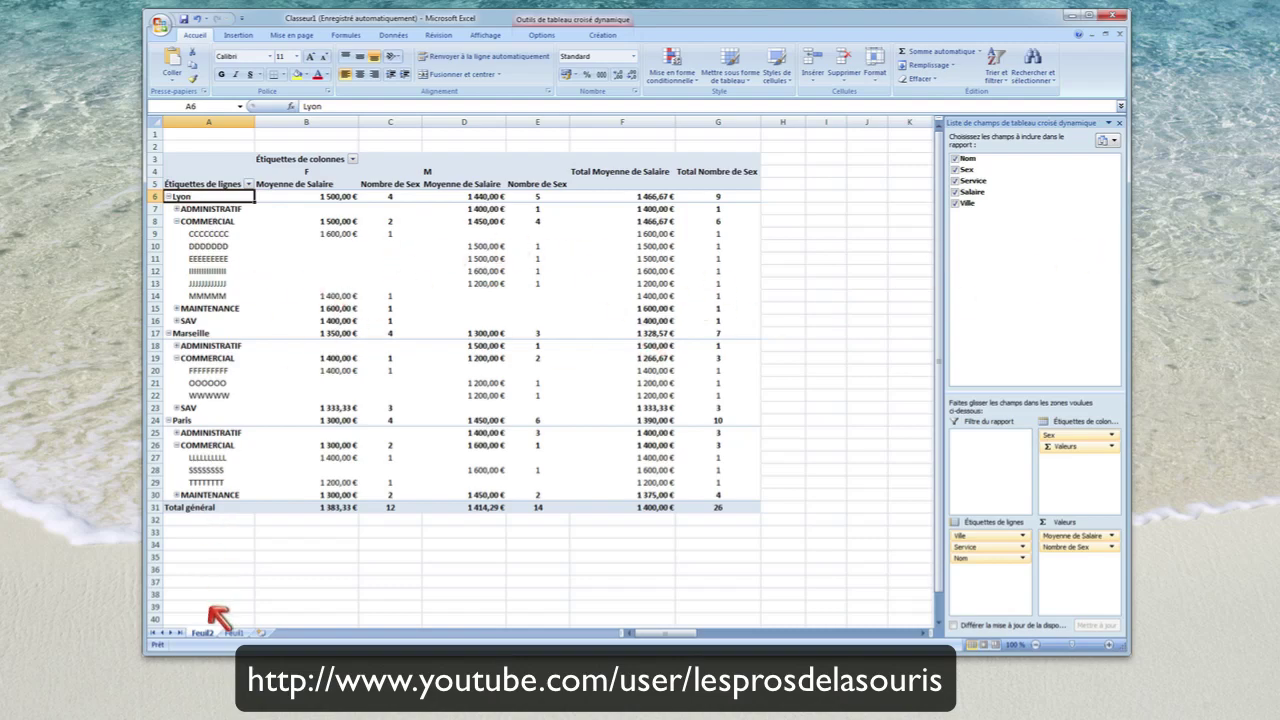
pyautogui.click(233, 632)
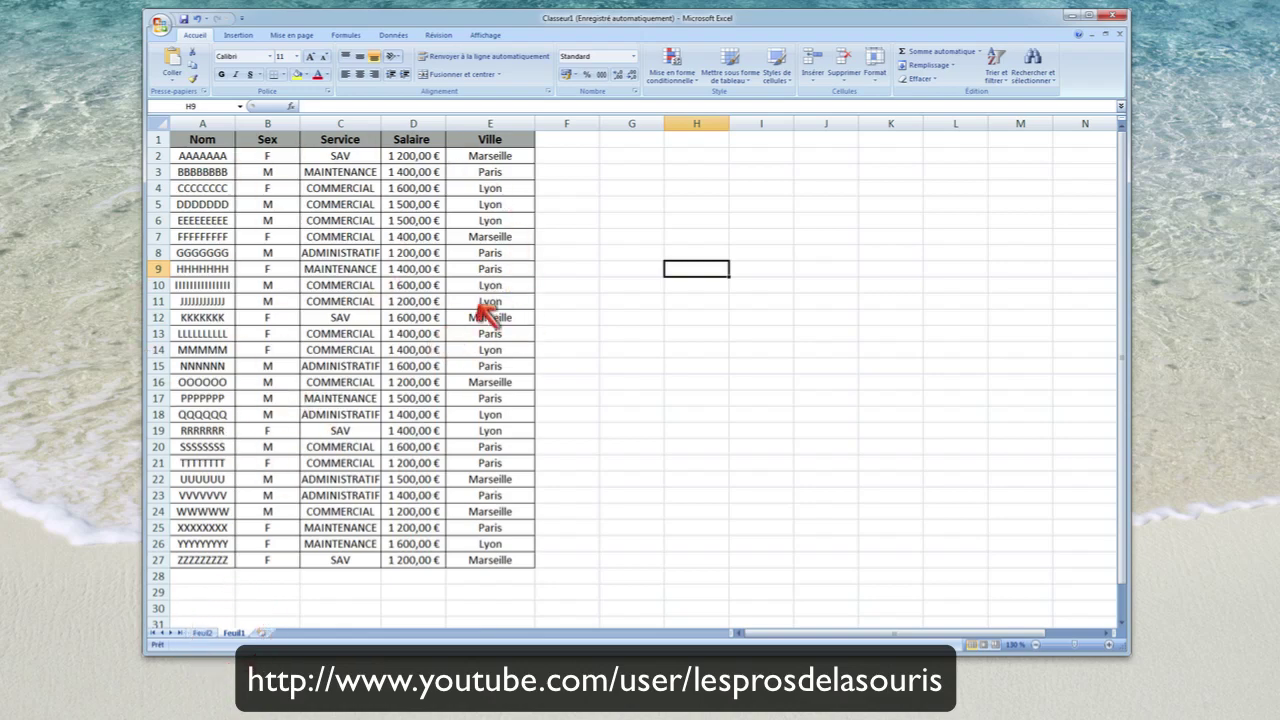
pyautogui.click(200, 632)
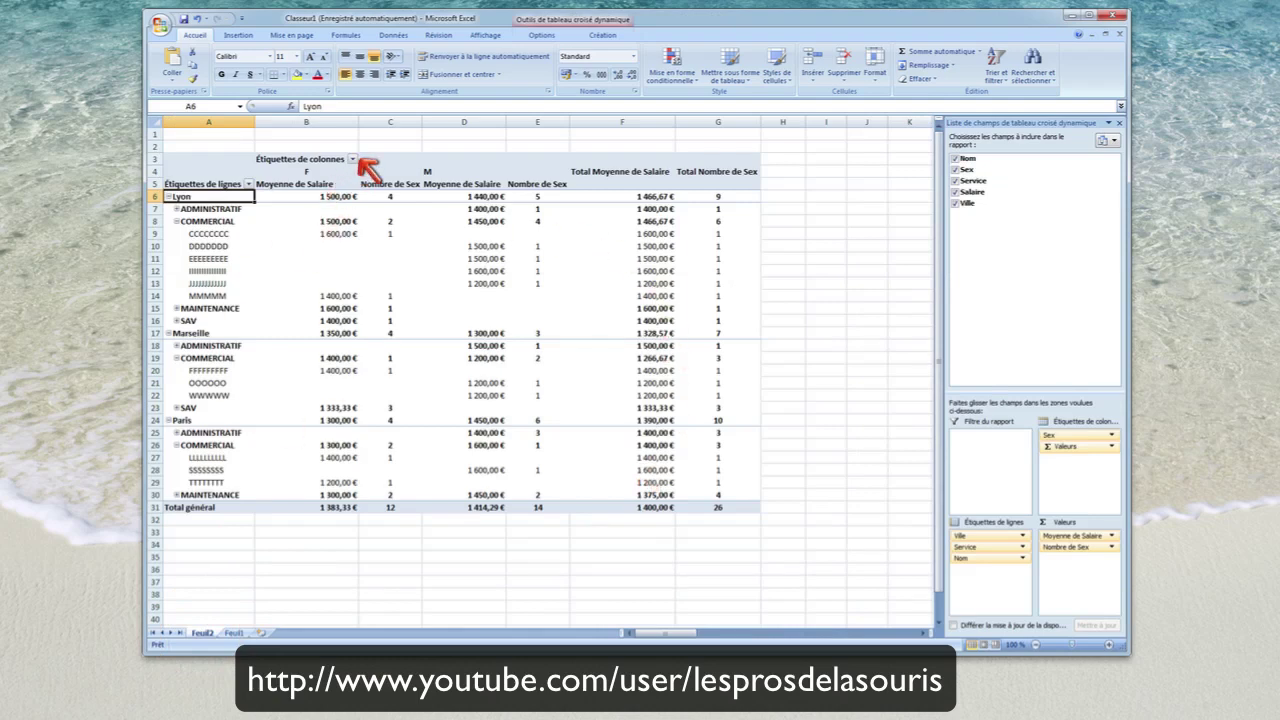
pyautogui.click(370, 160)
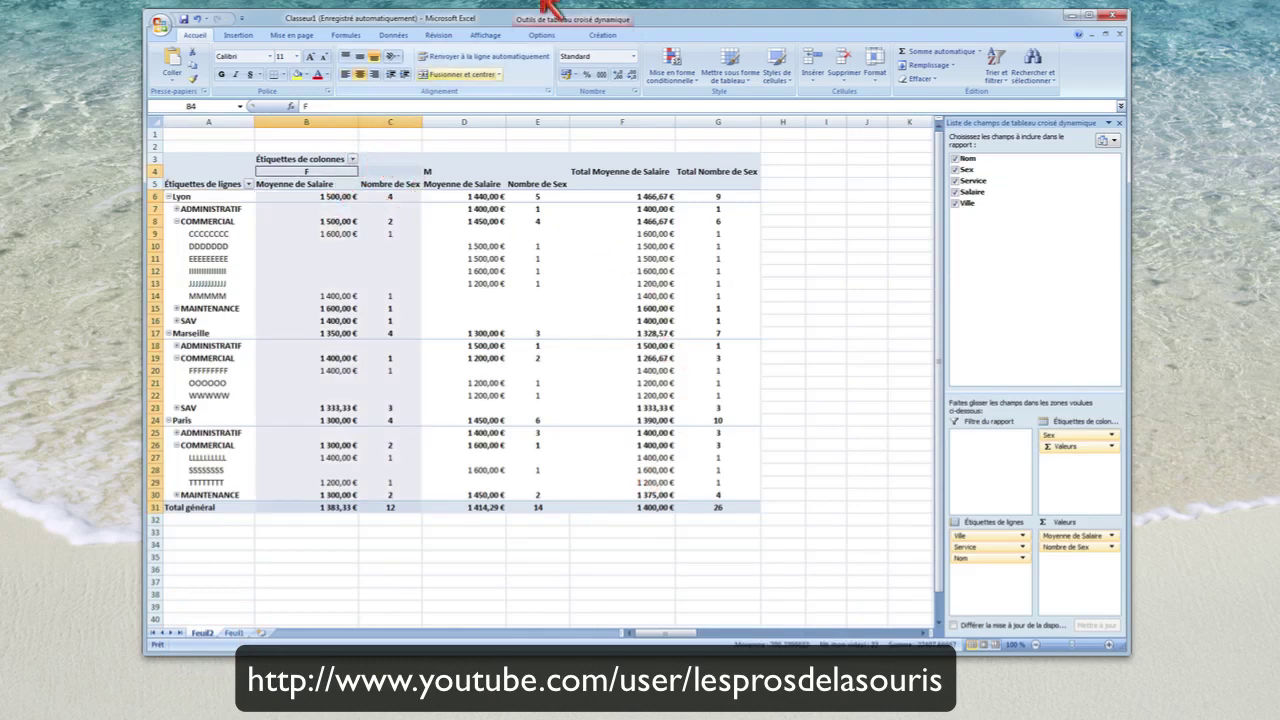
# Refresh the pivot table so the grand total shows 26 employees averaging 1 400,00 €.
pyautogui.click(540, 30)
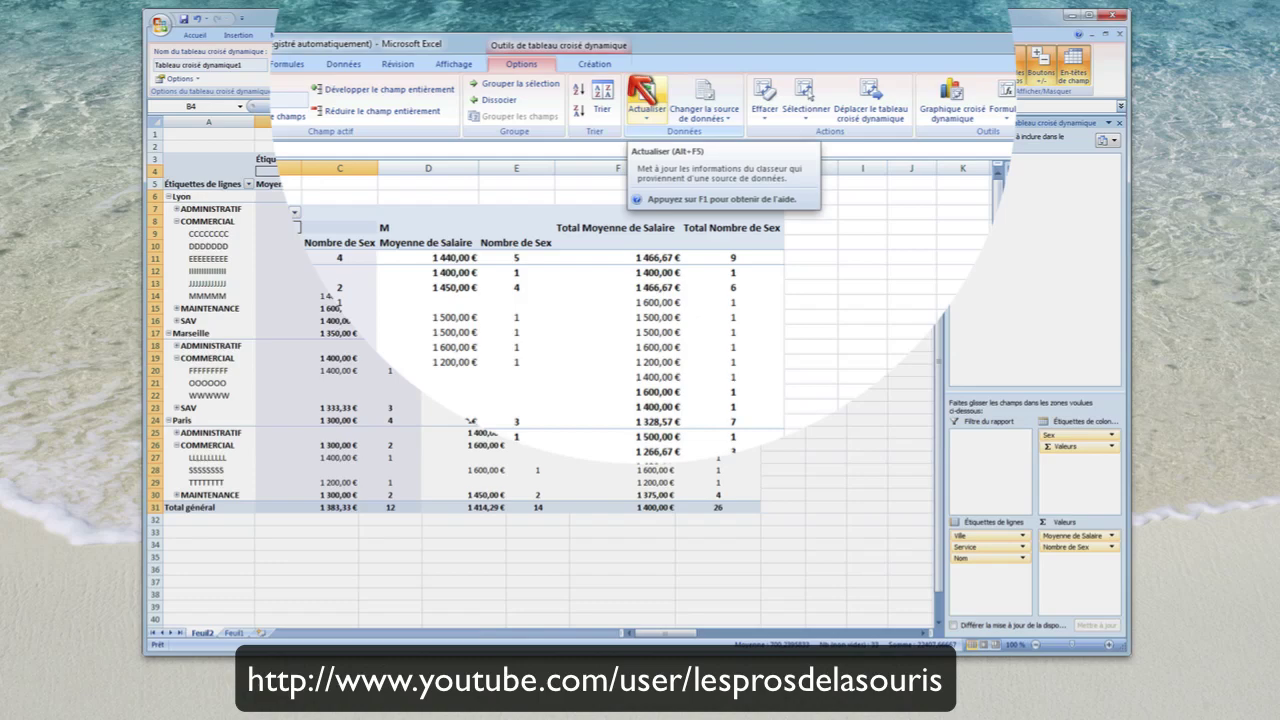
pyautogui.click(645, 92)
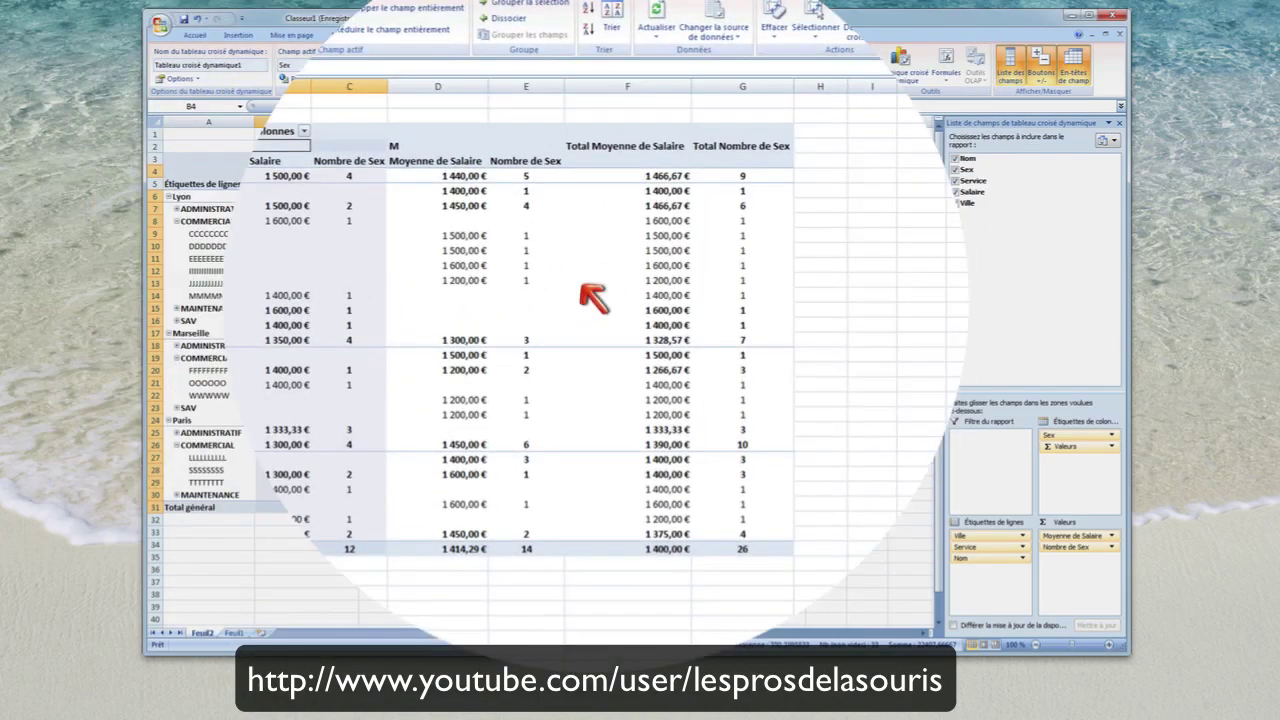
pyautogui.moveTo(452, 330)
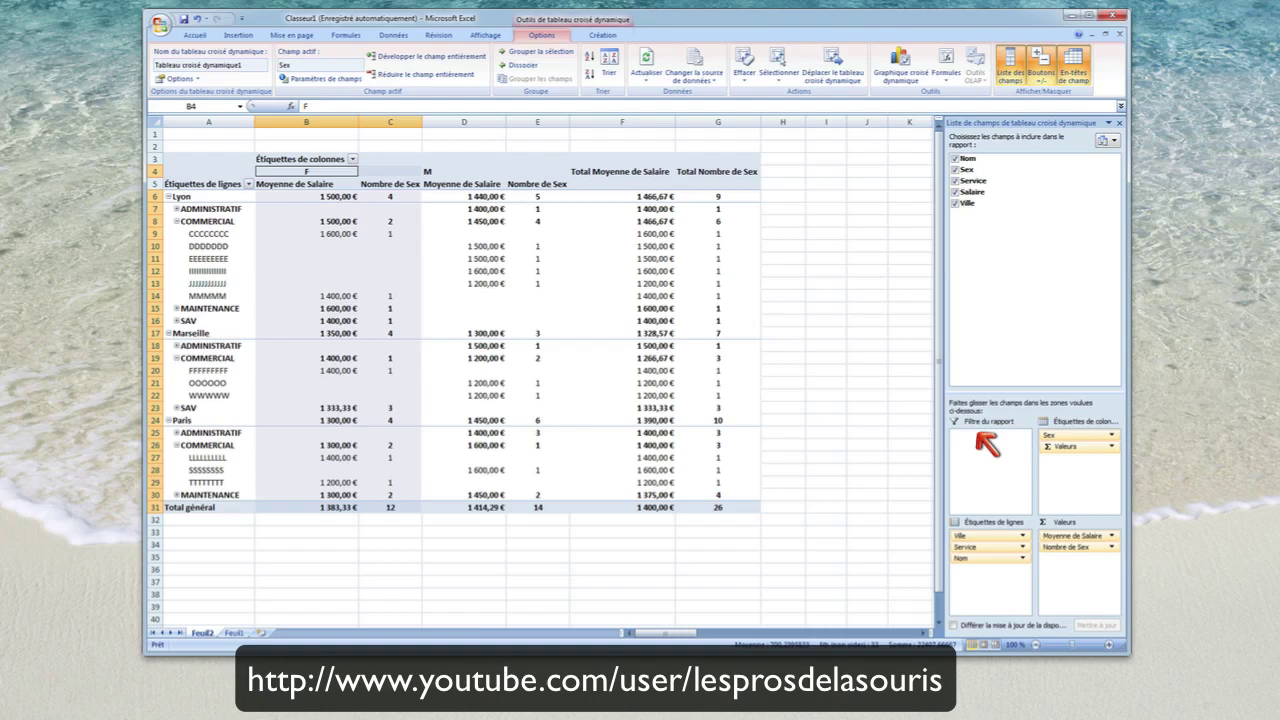
# Move Ville into the report filter area and collapse the COMMERCIAL service rows.
pyautogui.click(347, 159)
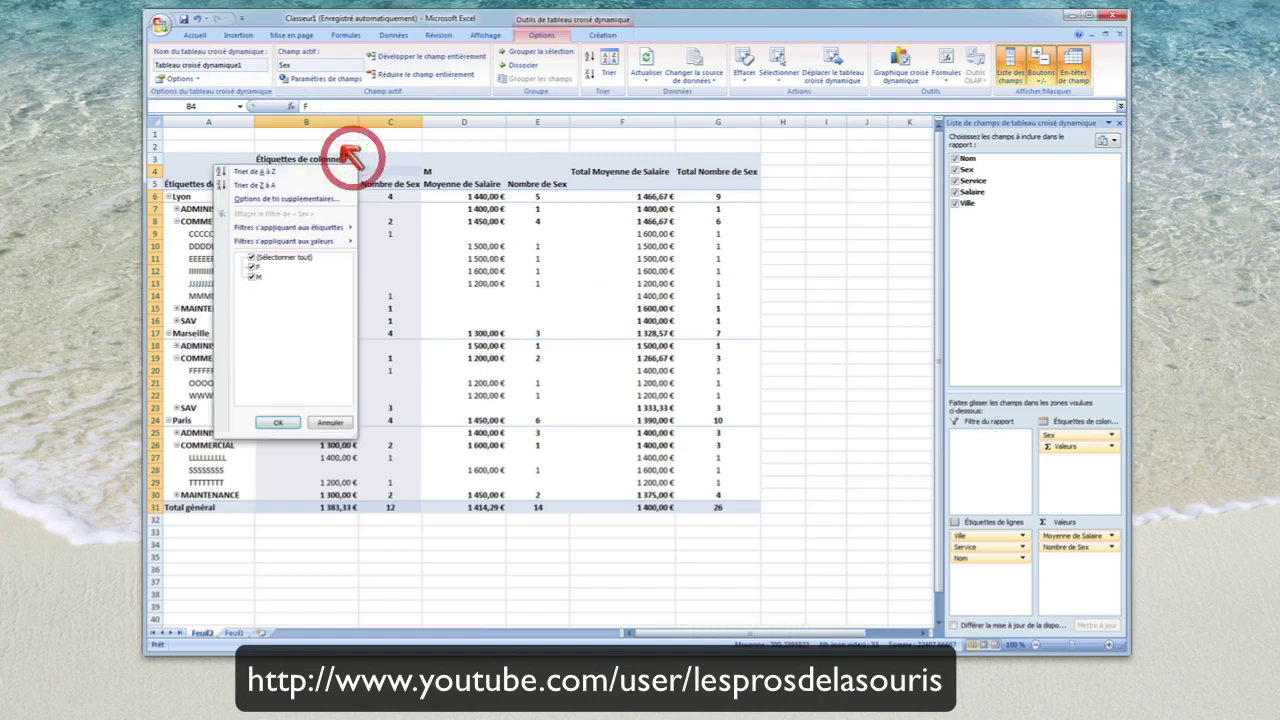
pyautogui.click(350, 158)
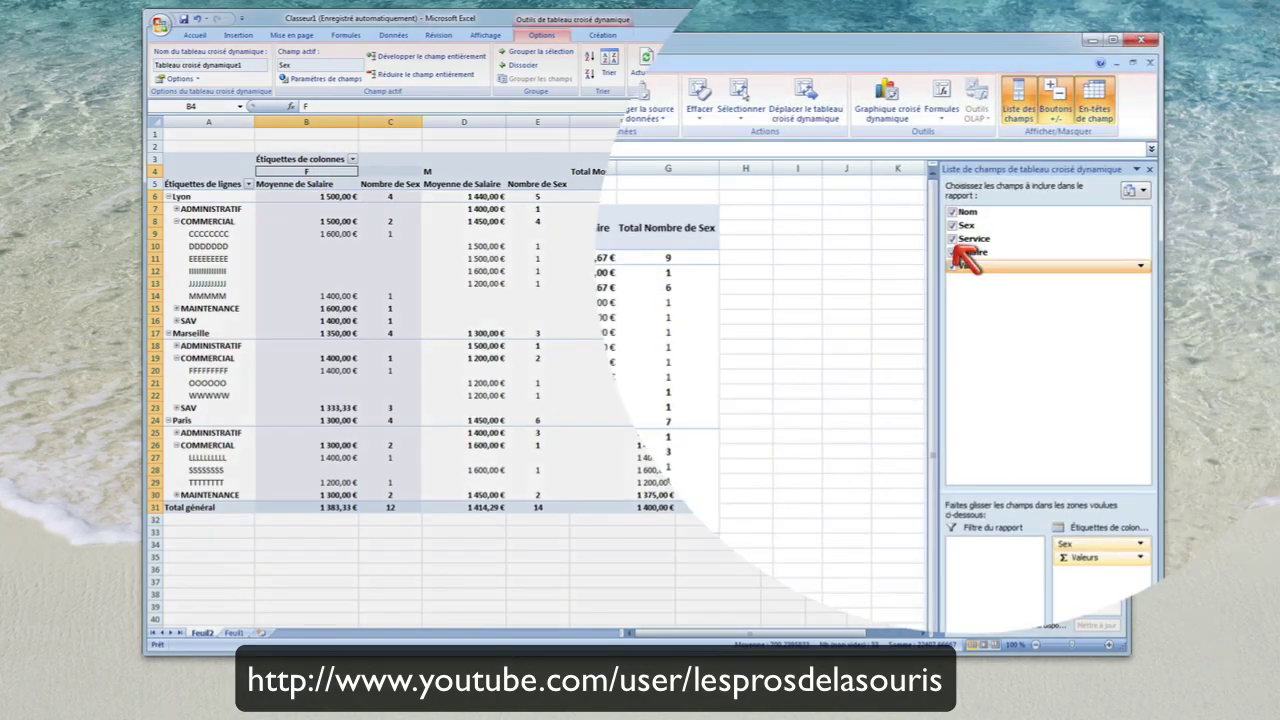
pyautogui.moveTo(968, 258); pyautogui.dragTo(980, 410)
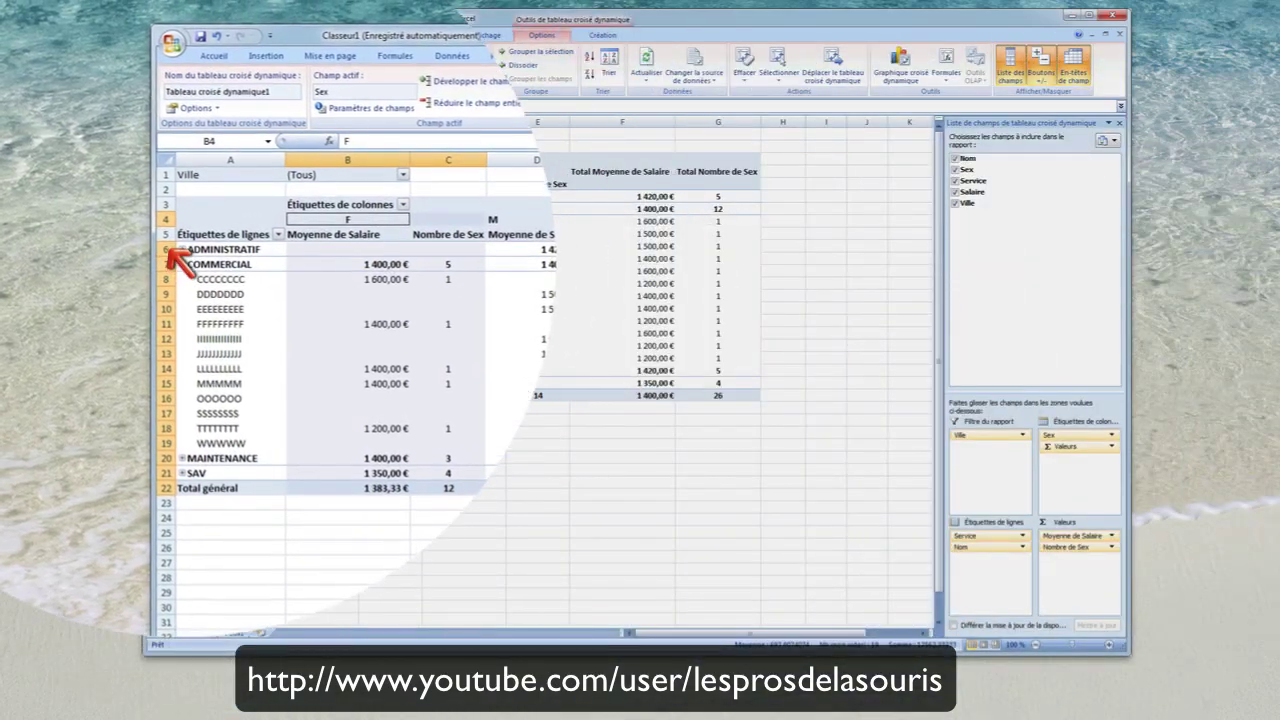
pyautogui.click(181, 263)
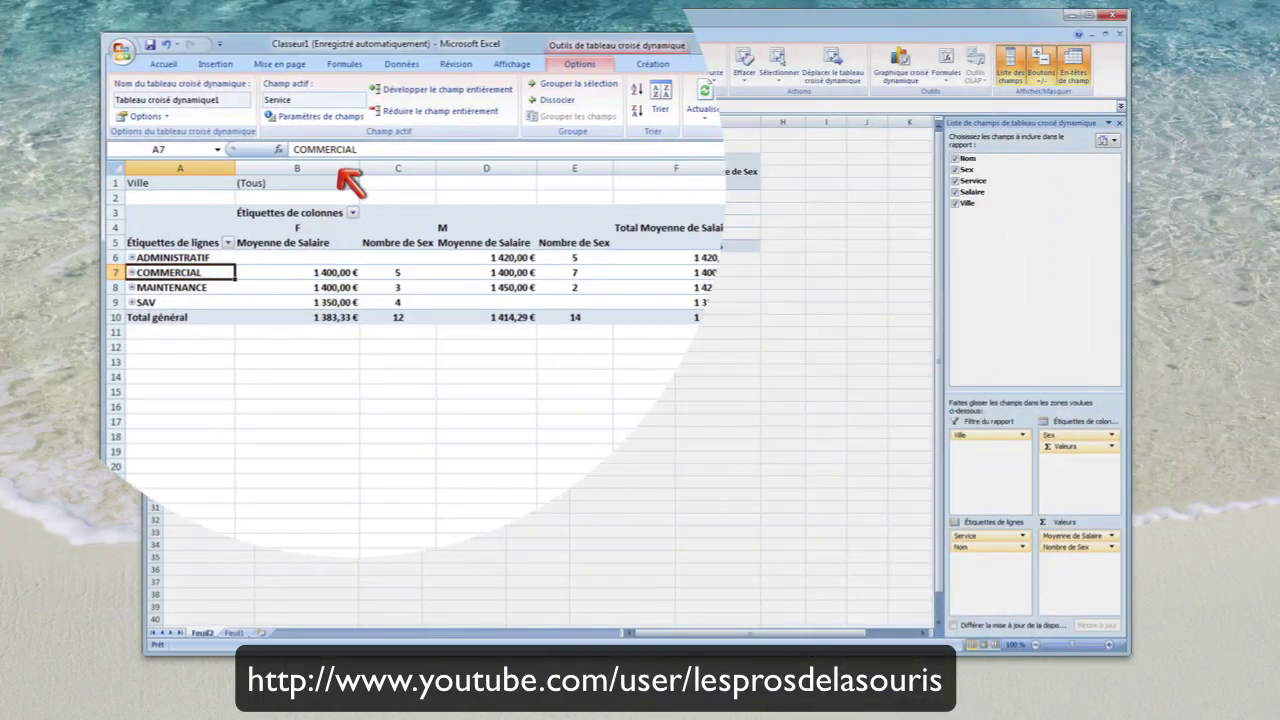
# Filter the report by city to show only Marseille employees.
pyautogui.click(340, 175)
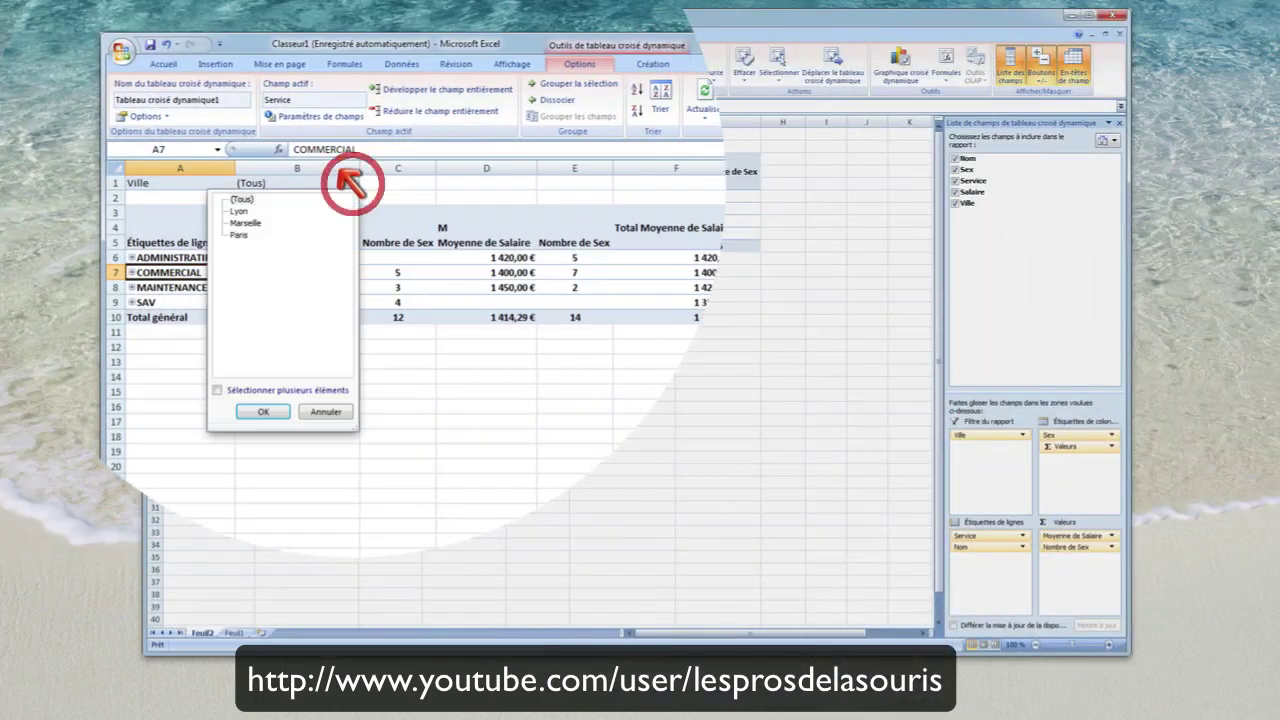
pyautogui.click(236, 390)
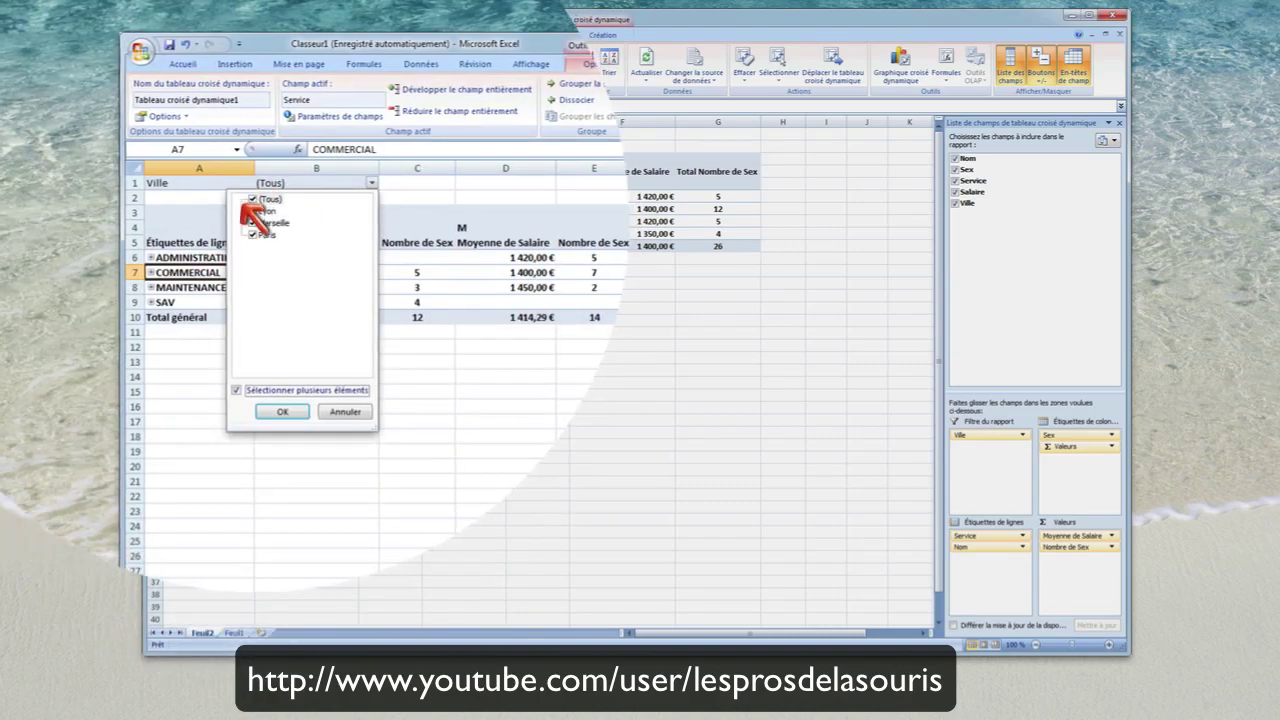
pyautogui.click(250, 200)
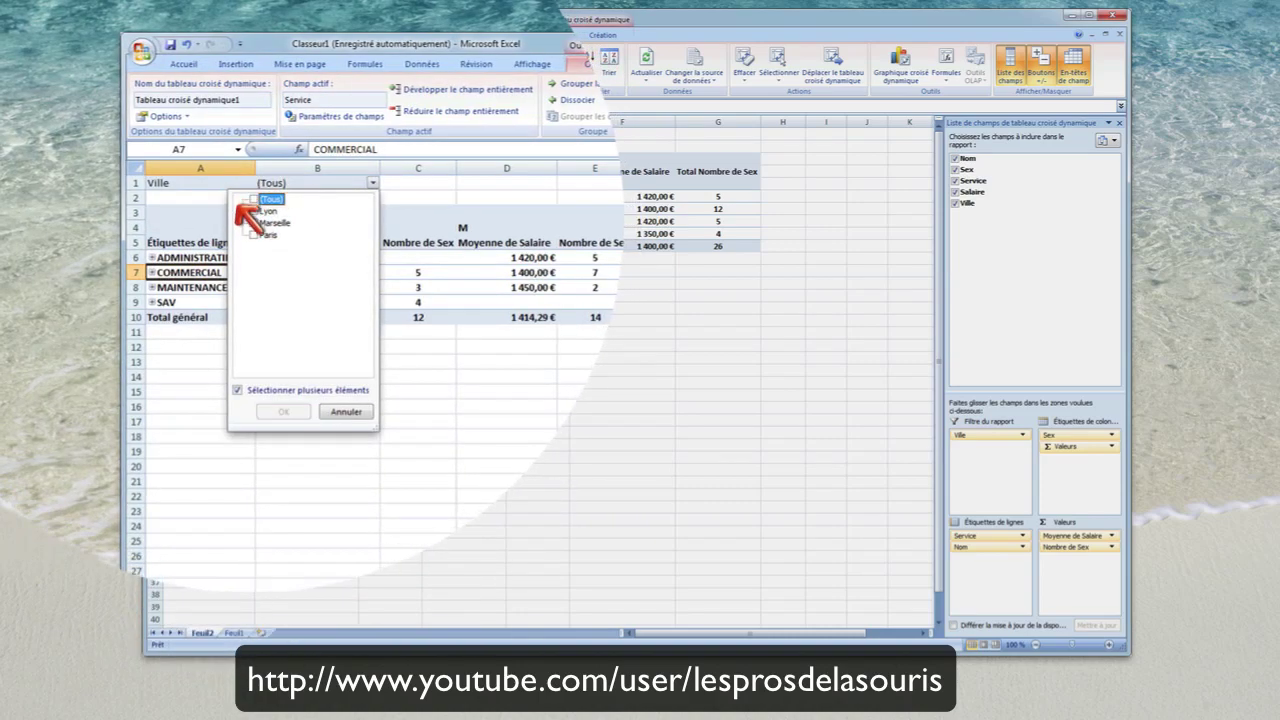
pyautogui.click(252, 222)
pyautogui.click(283, 411)
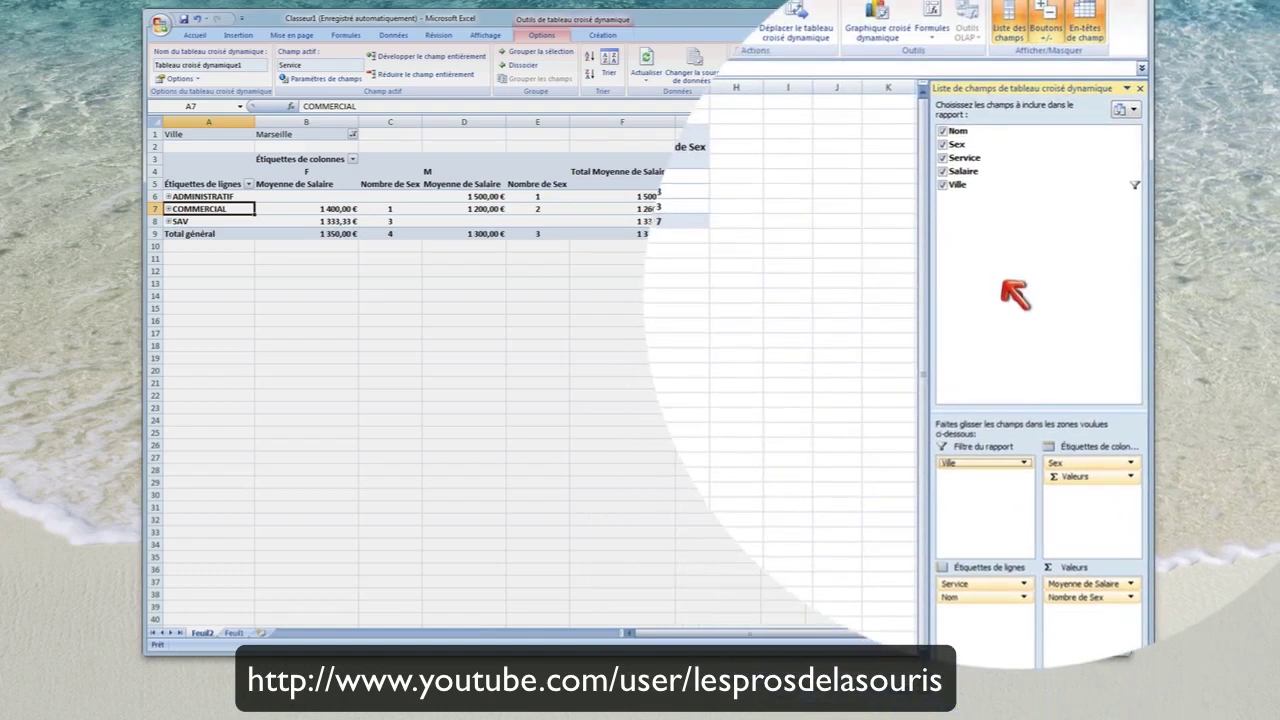
# Remove Ville from the report filter and refresh the pivot table.
pyautogui.moveTo(1015, 293); pyautogui.dragTo(1008, 290)
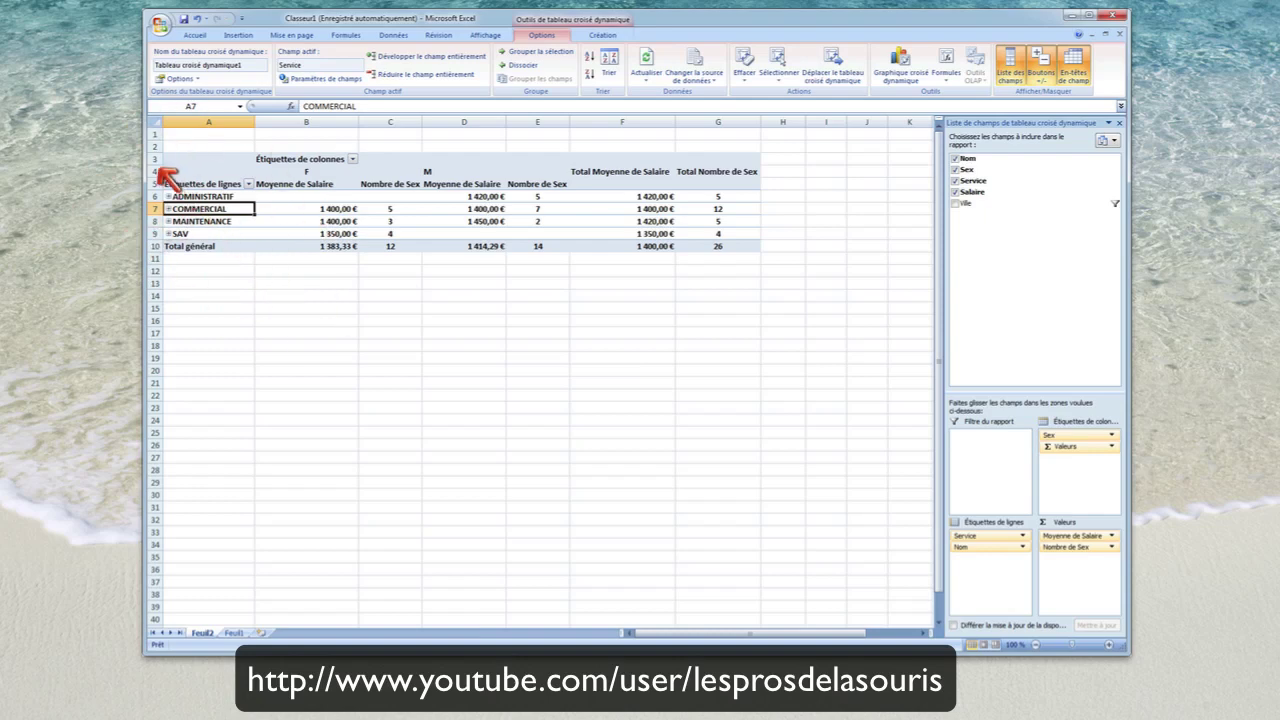
pyautogui.doubleClick(166, 195)
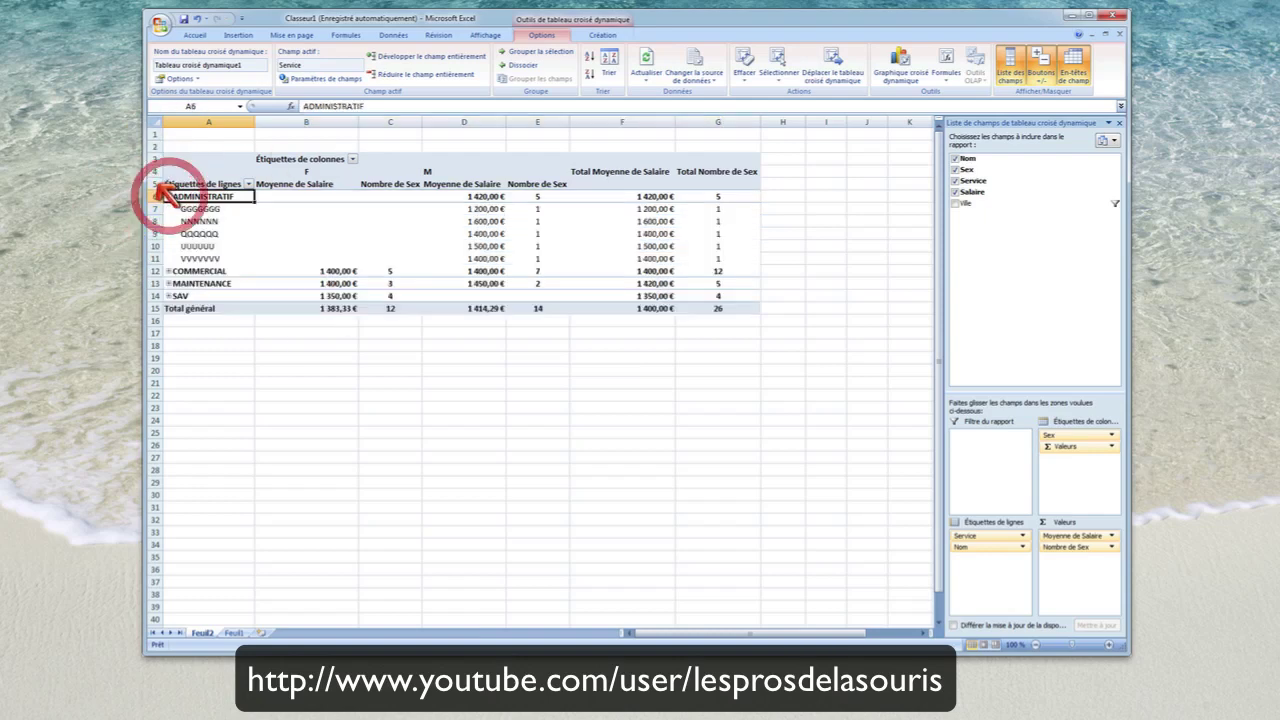
pyautogui.doubleClick(166, 195)
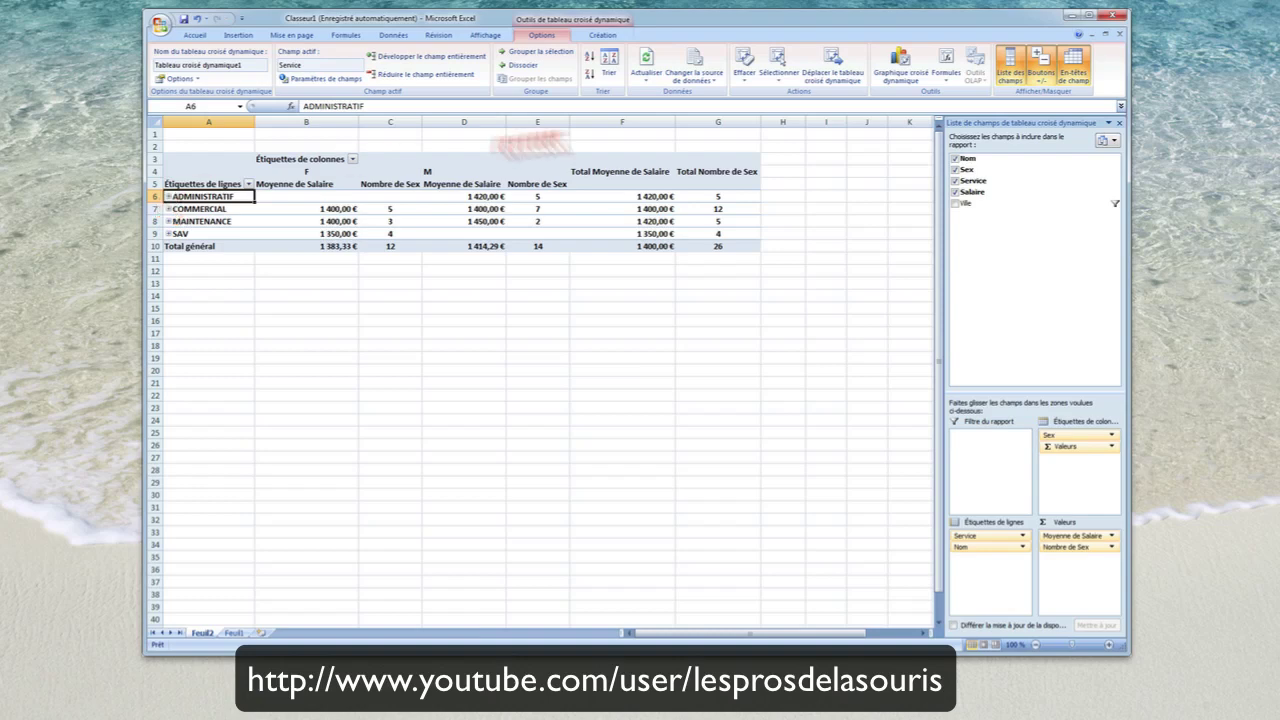
pyautogui.click(647, 68)
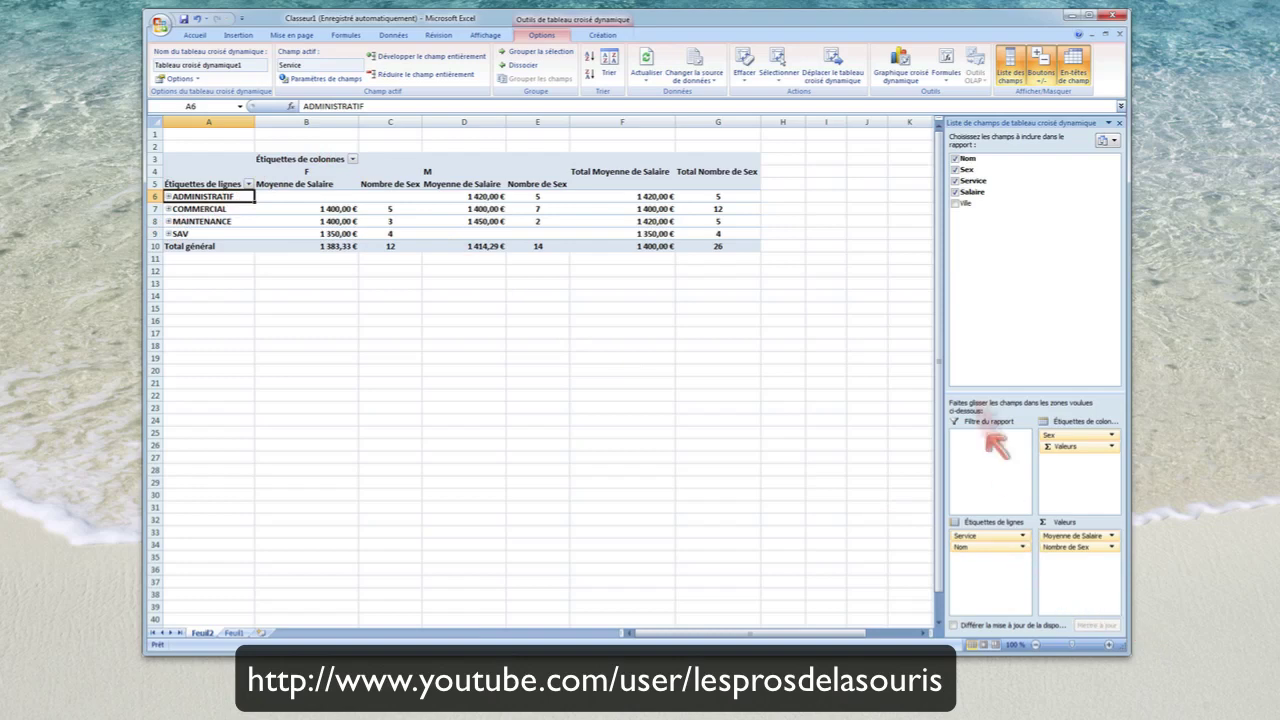
# Add Ville back as a row label, placed above Service.
pyautogui.click(955, 202)
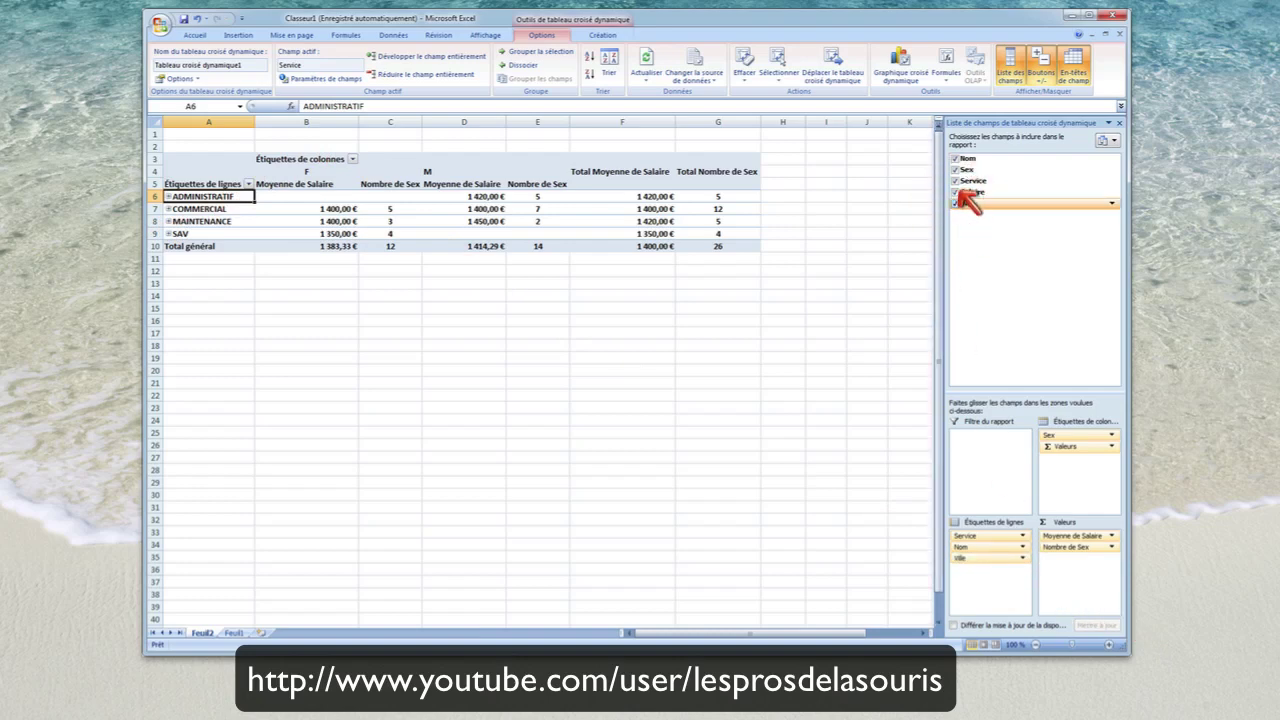
pyautogui.moveTo(972, 550); pyautogui.dragTo(972, 526)
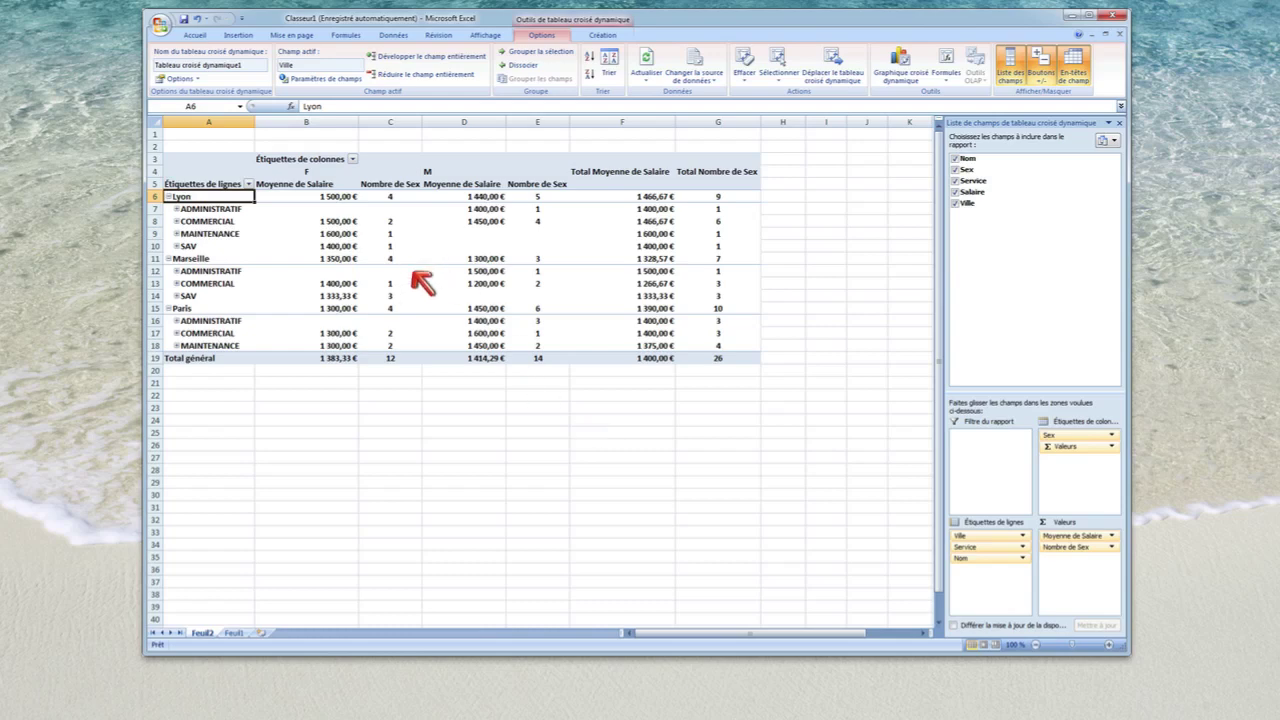
pyautogui.moveTo(437, 301)
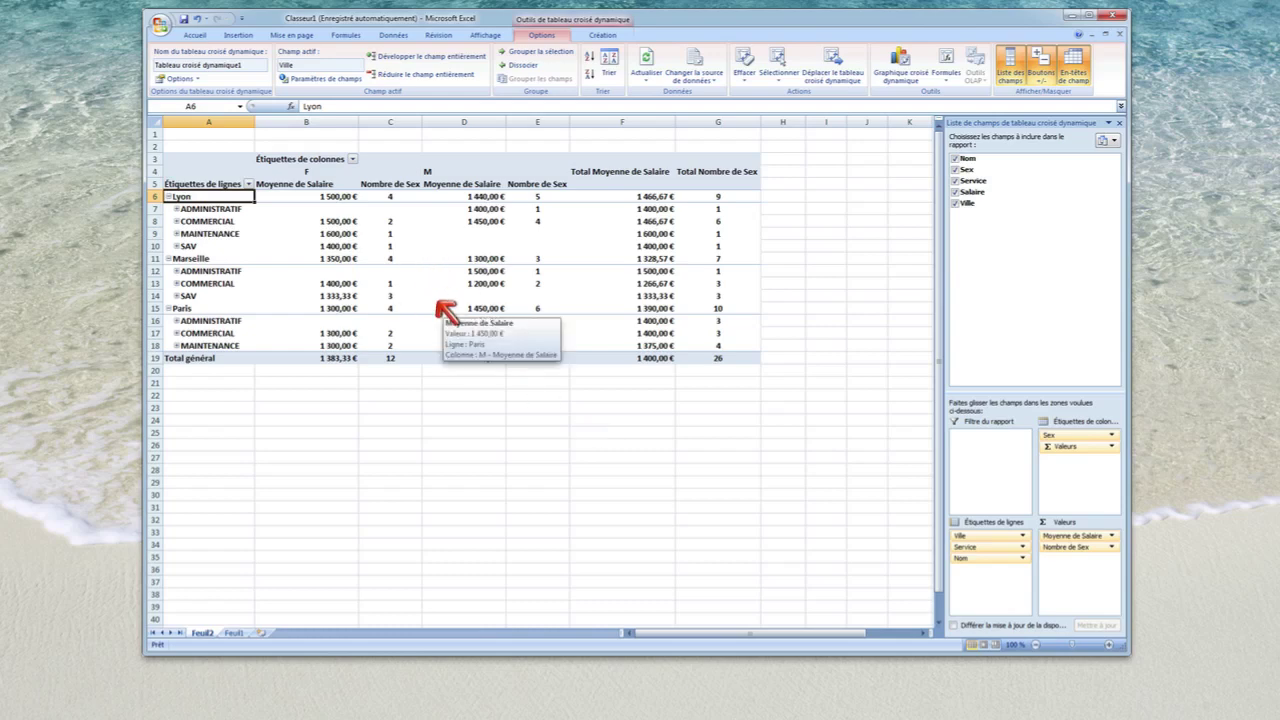